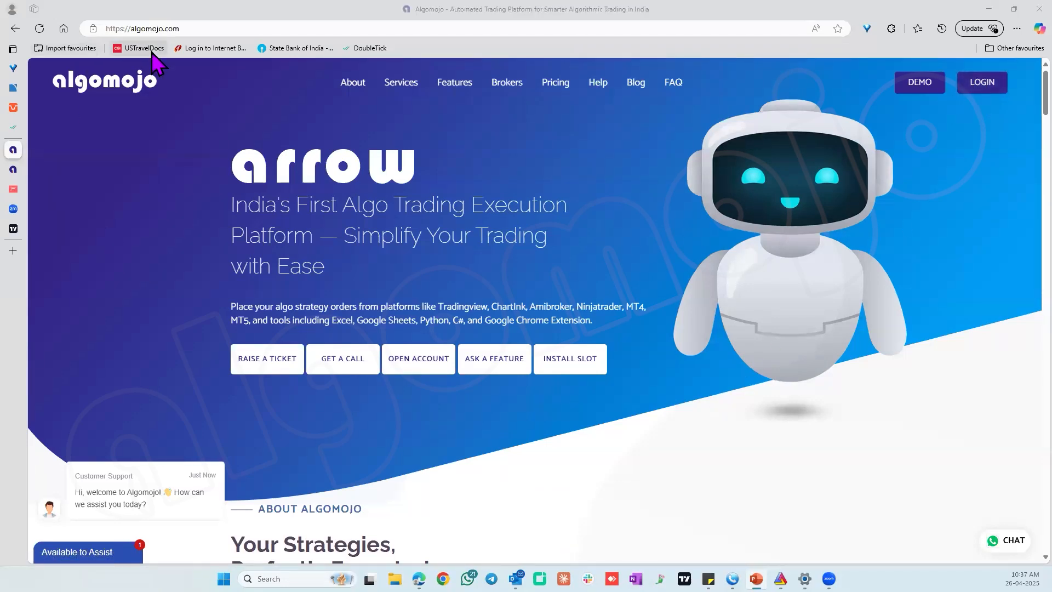
# View the available brokers in the account opening form, then close the form without filling it in.
pyautogui.click(416, 367)
pyautogui.click(445, 335)
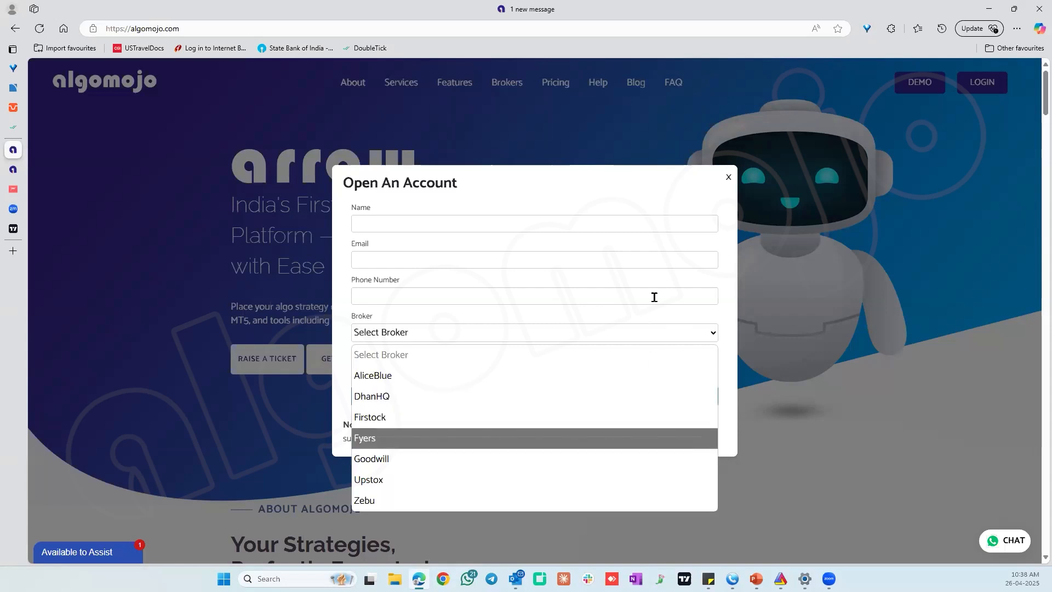
pyautogui.click(730, 179)
pyautogui.click(873, 159)
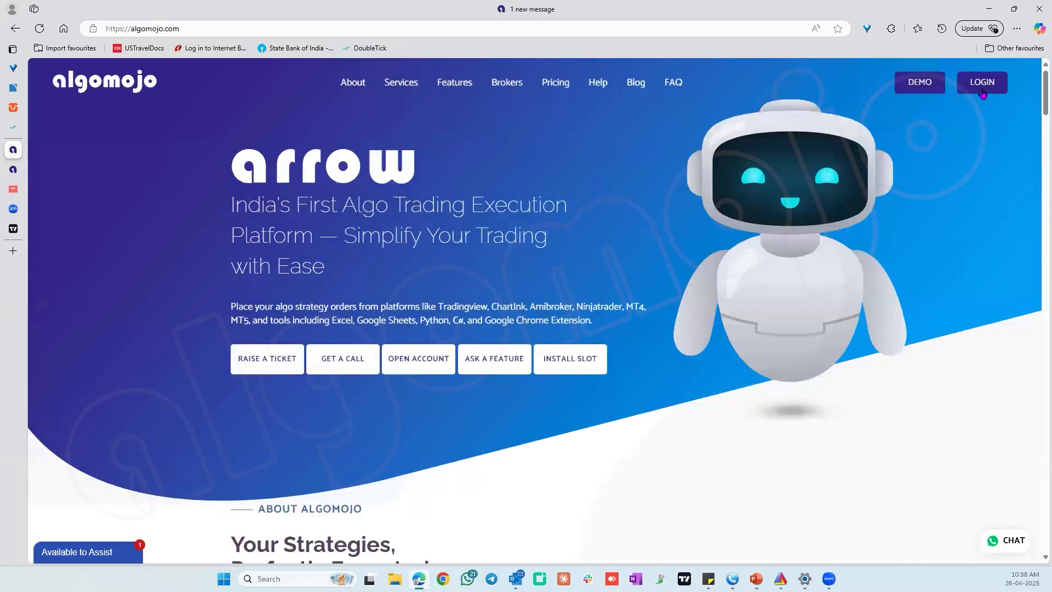
# Go to the platform's login page and choose TRADEJINI as the broker.
pyautogui.click(982, 87)
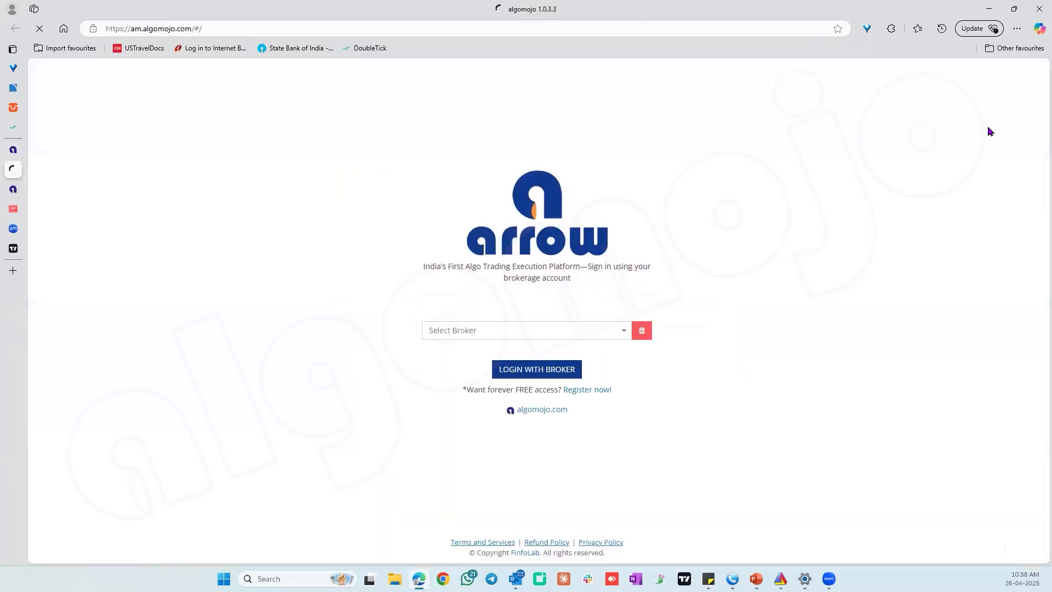
pyautogui.click(579, 334)
pyautogui.write('tra')
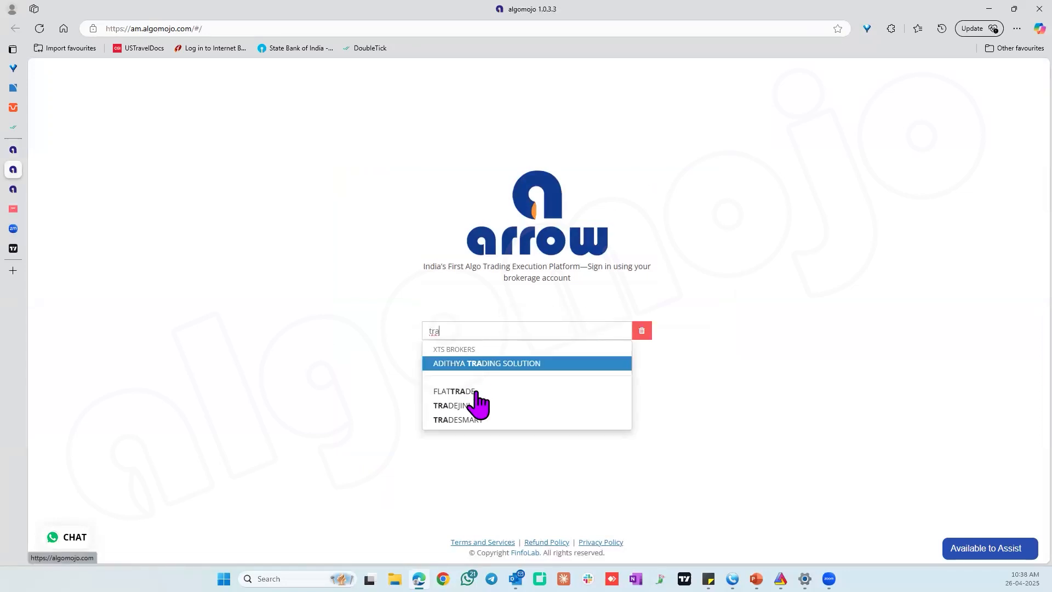
pyautogui.click(465, 406)
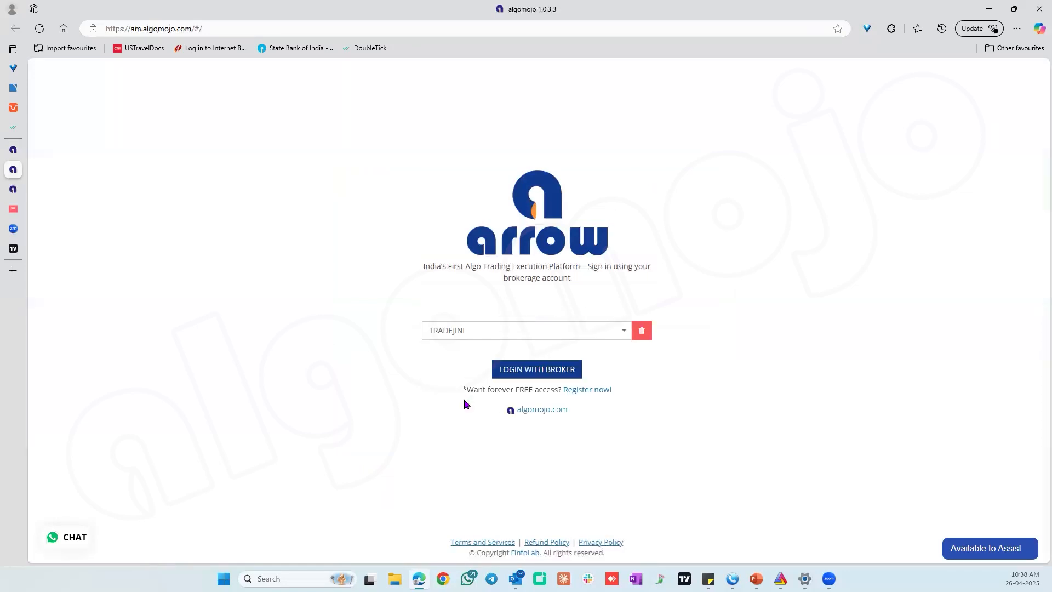
pyautogui.click(485, 335)
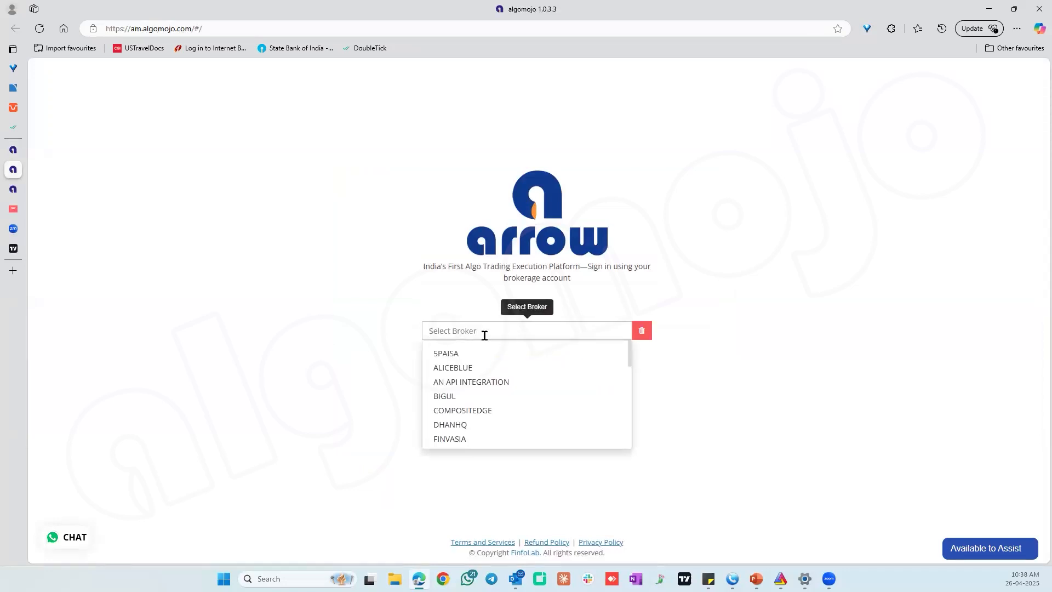
pyautogui.write('tra')
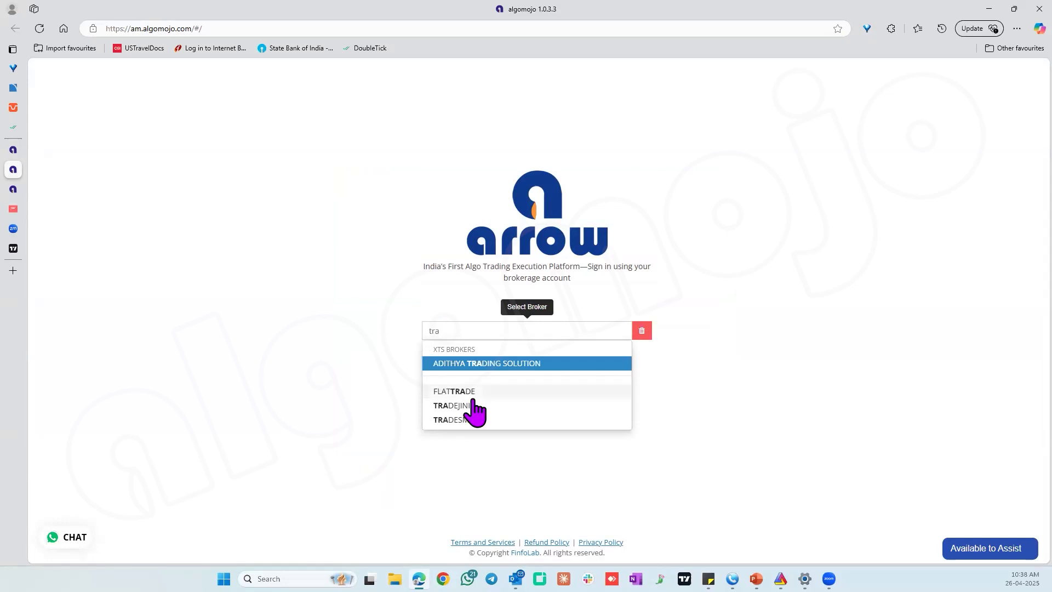
pyautogui.click(468, 406)
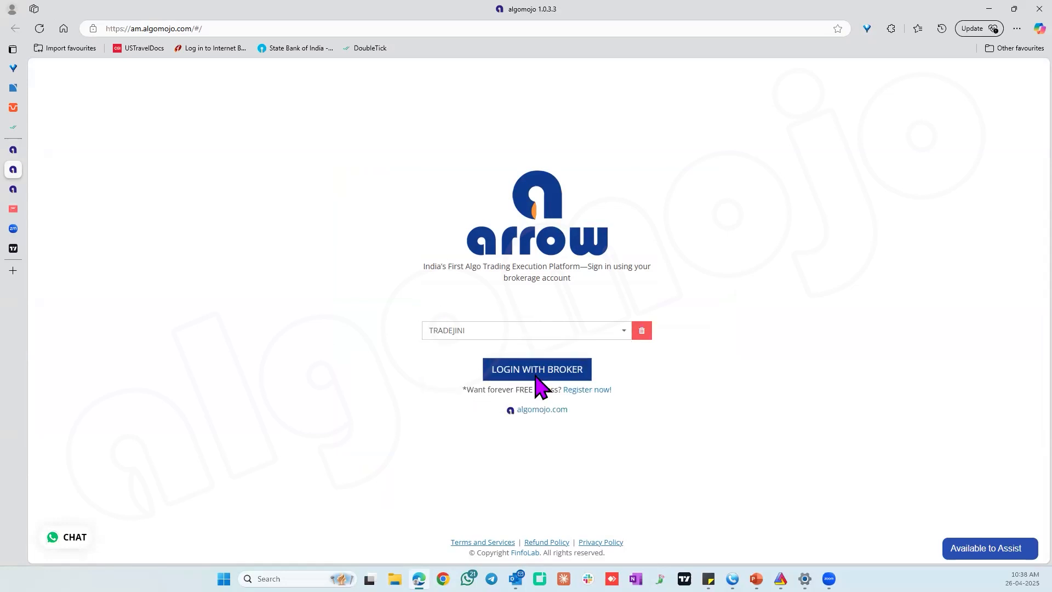
# Log in with the selected broker by entering the account password and the OTP/TOTP code.
pyautogui.click(515, 370)
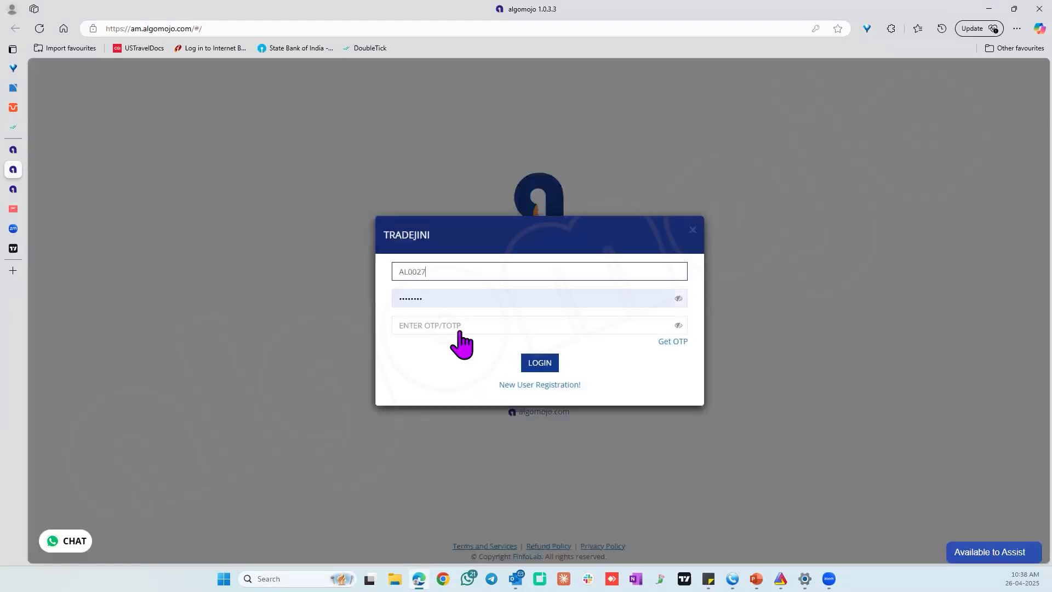
pyautogui.click(392, 298)
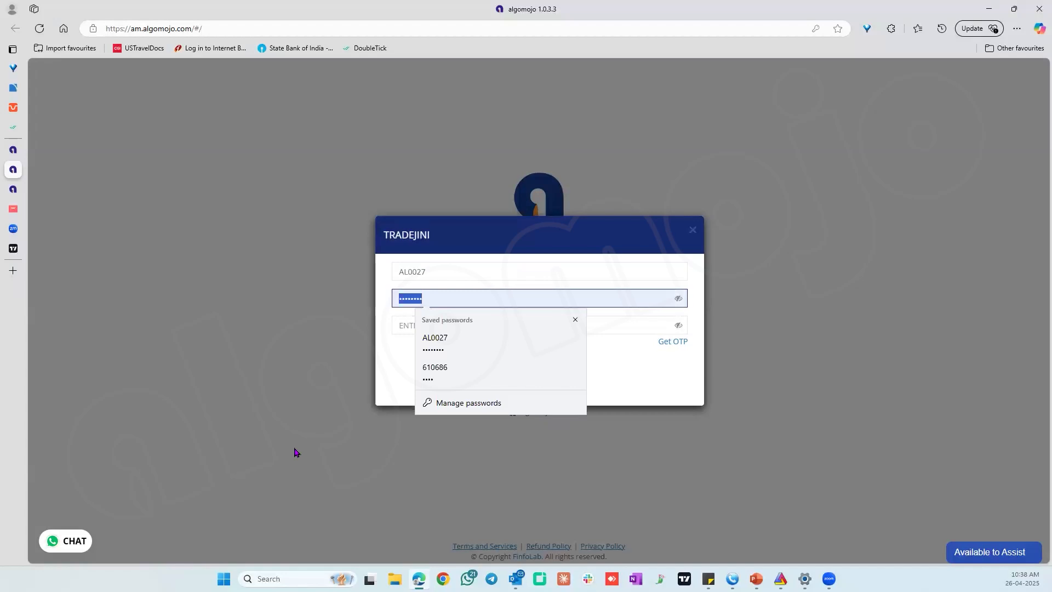
pyautogui.write('a')
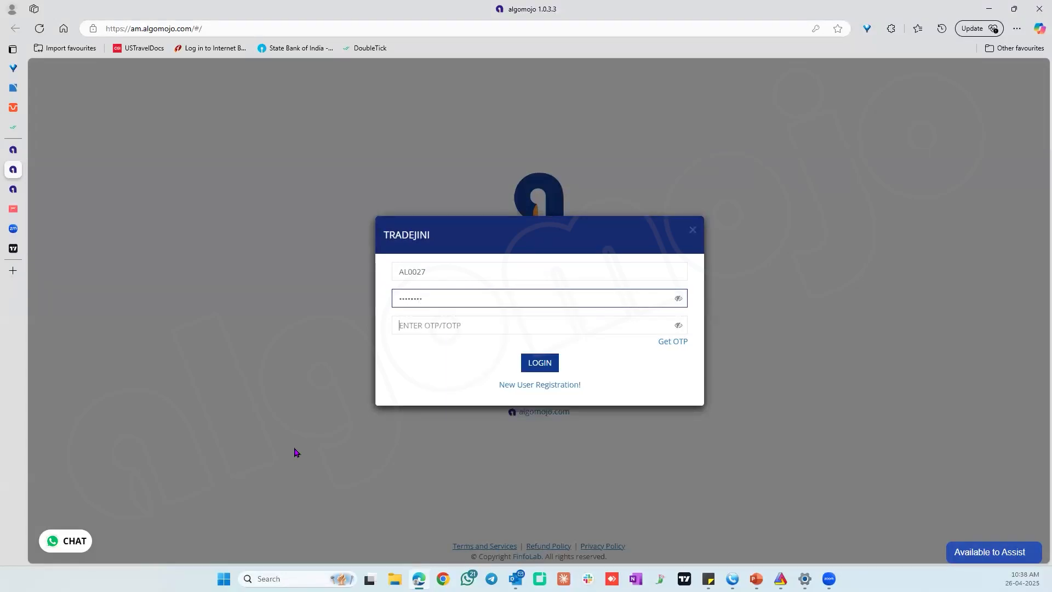
pyautogui.press('Return')
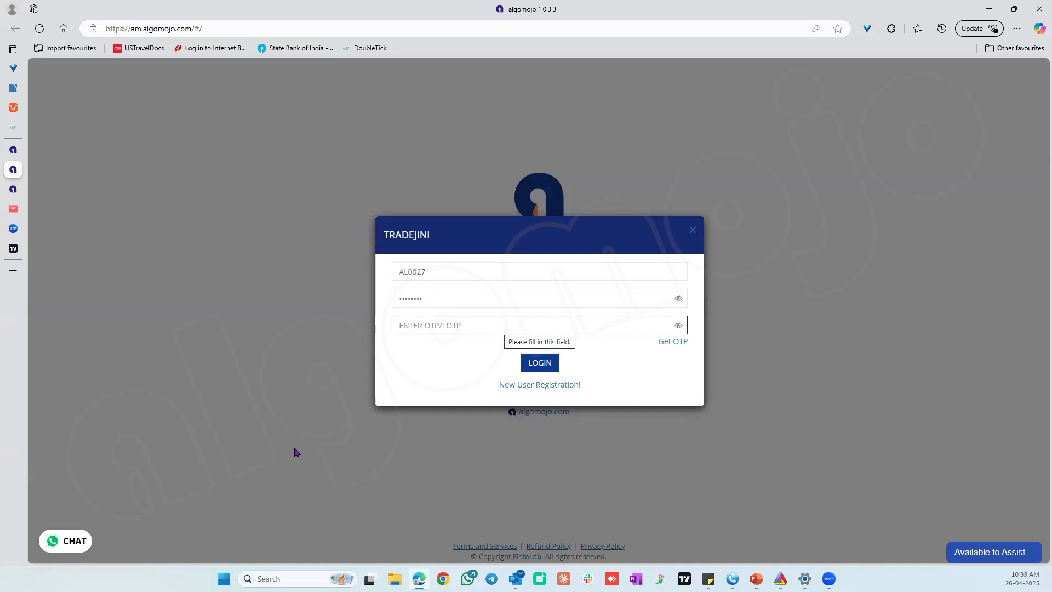
pyautogui.write('1')
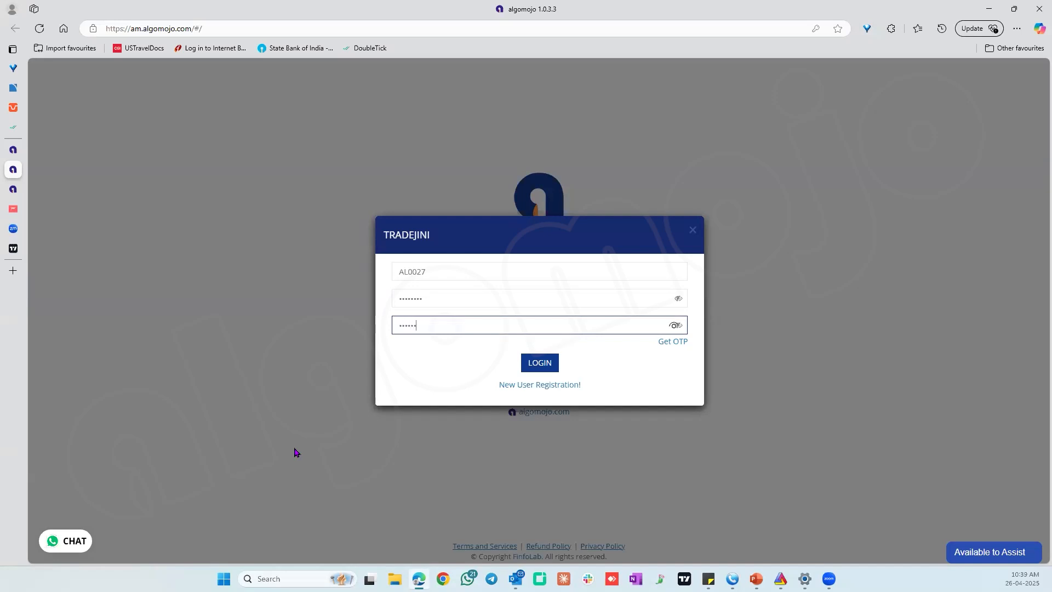
pyautogui.click(541, 369)
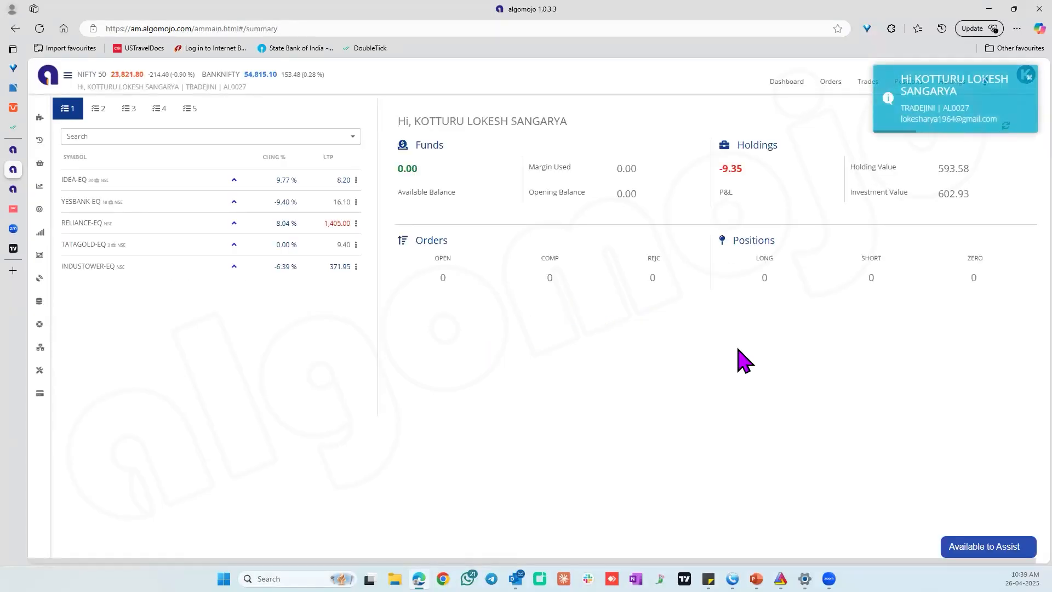
pyautogui.click(1019, 106)
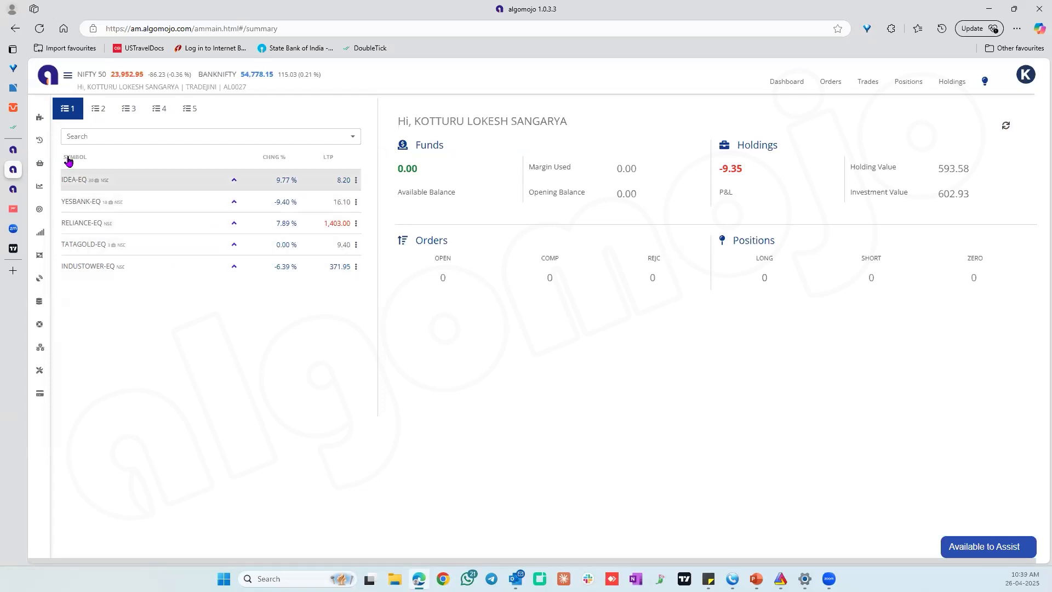
# View the My API details and the API renewal payment plans, then return to My API.
pyautogui.moveTo(33, 115)
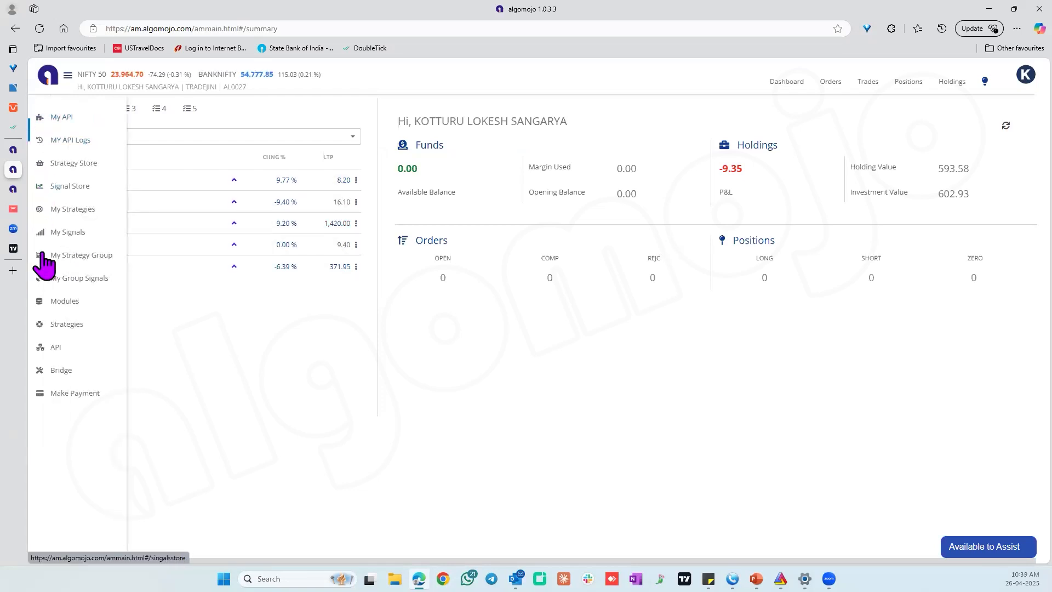
pyautogui.click(68, 122)
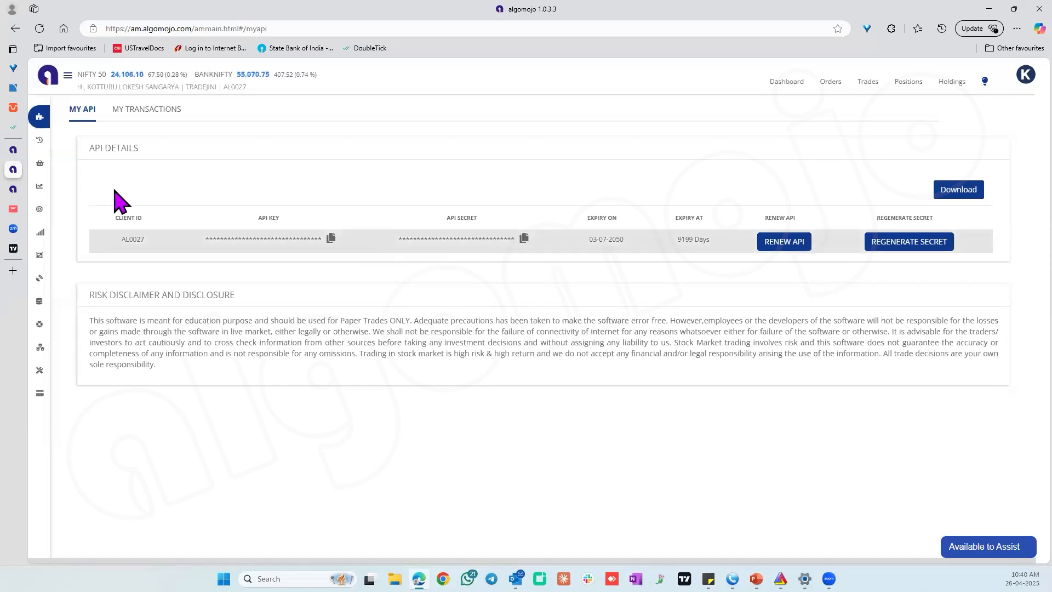
pyautogui.moveTo(43, 144)
pyautogui.click(775, 243)
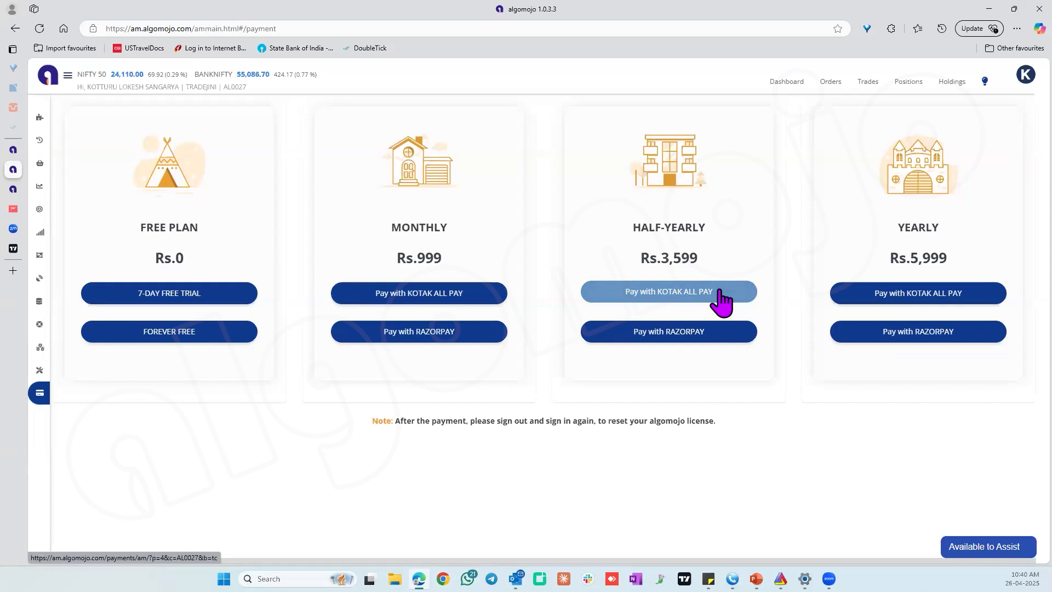
pyautogui.moveTo(55, 163)
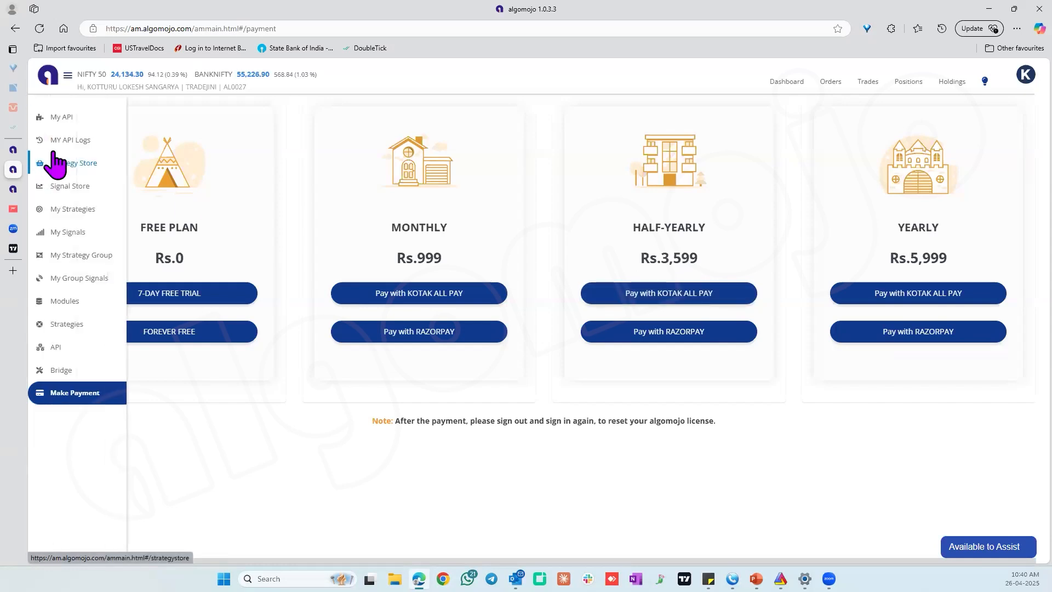
pyautogui.click(64, 116)
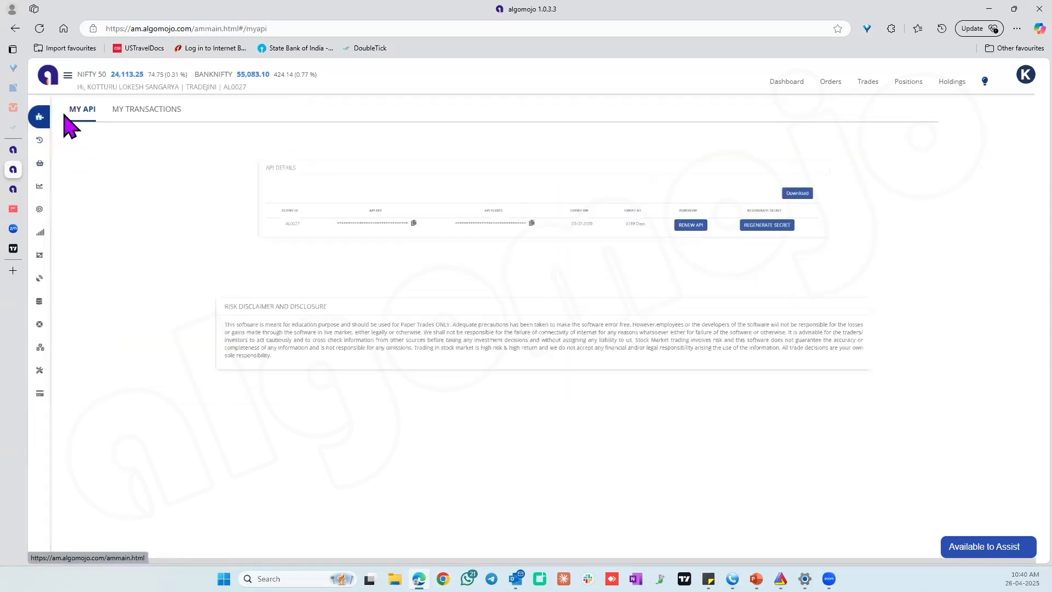
# Start a new strategy from My Strategies and name it NF FUTURES 26TH APR.
pyautogui.moveTo(66, 210)
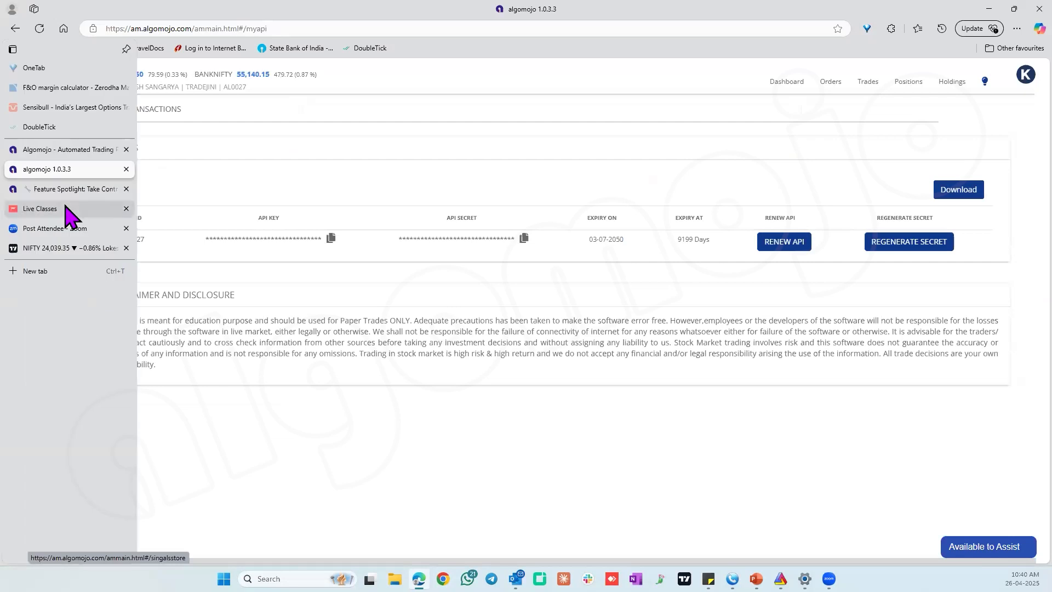
pyautogui.moveTo(49, 192)
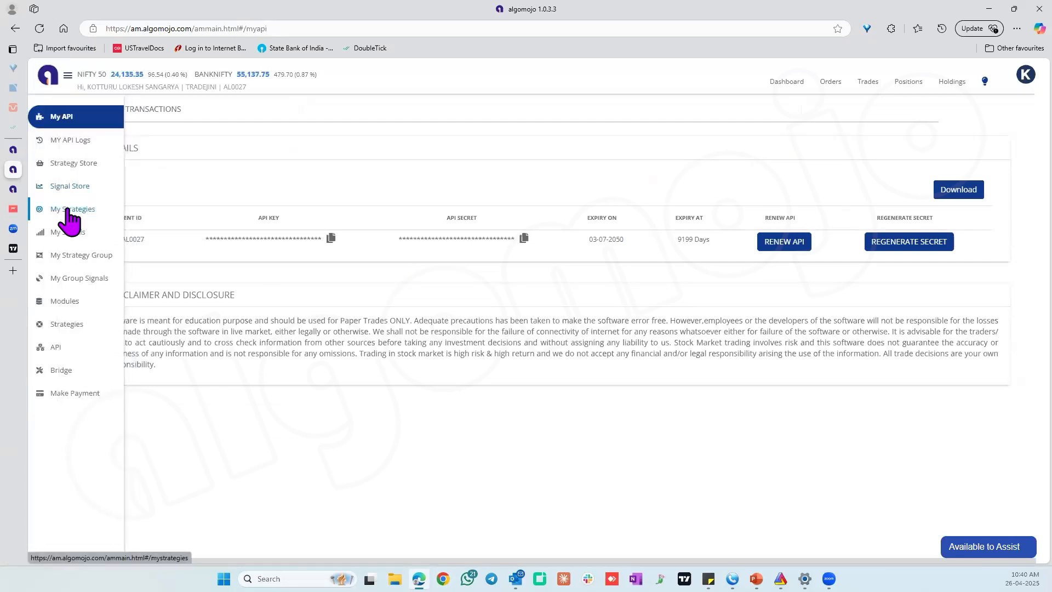
pyautogui.click(68, 210)
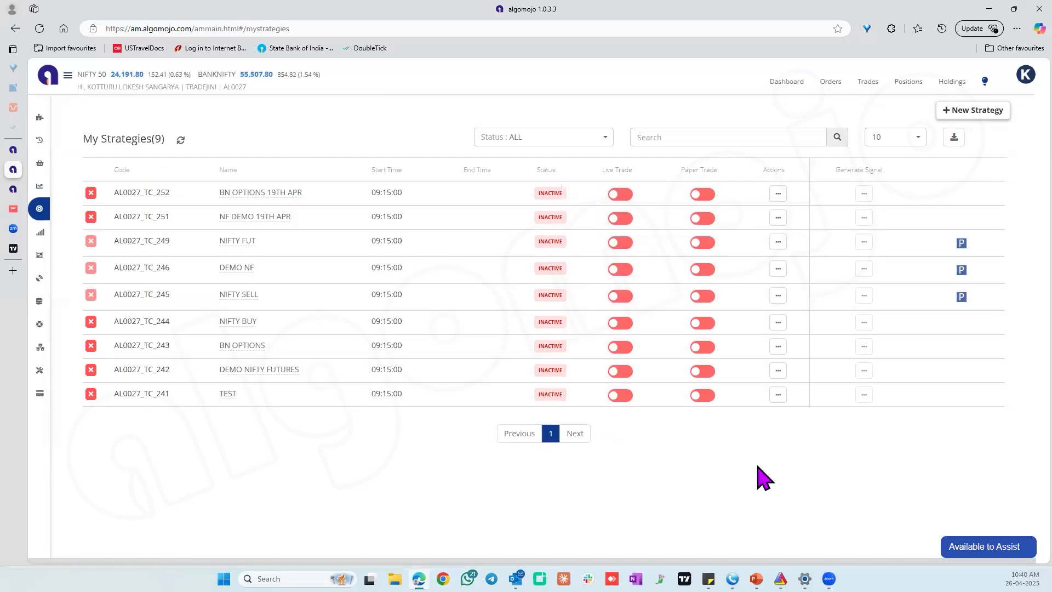
pyautogui.click(985, 111)
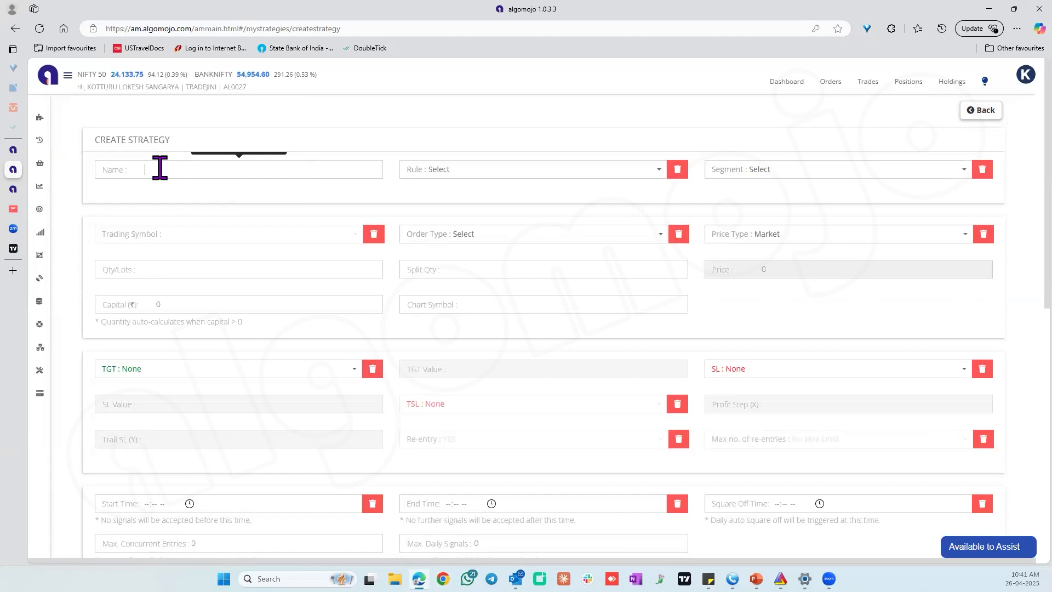
pyautogui.write('NF FUTURES 26TH APR')
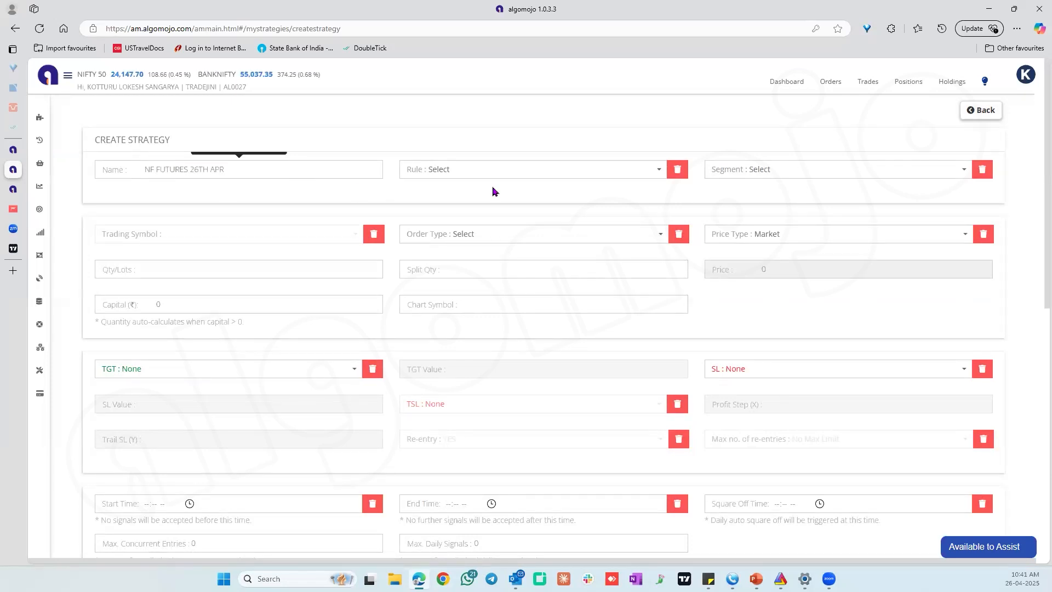
# Set the strategy's rule to STOP + REVERSAL (BUY+SELL, SHORT+COVER) and its segment to Futures & Options.
pyautogui.click(465, 174)
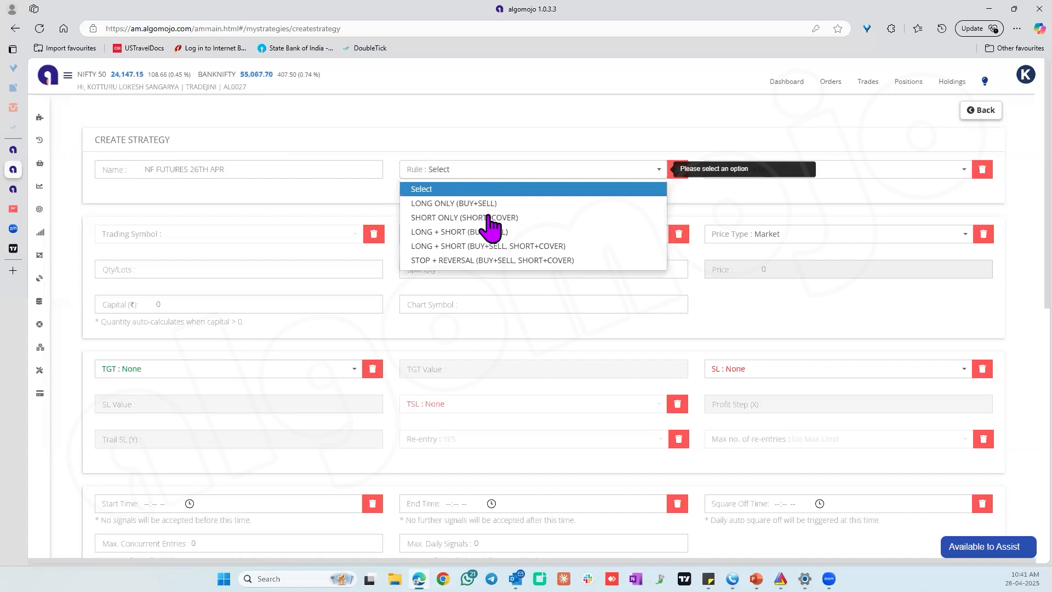
pyautogui.click(496, 261)
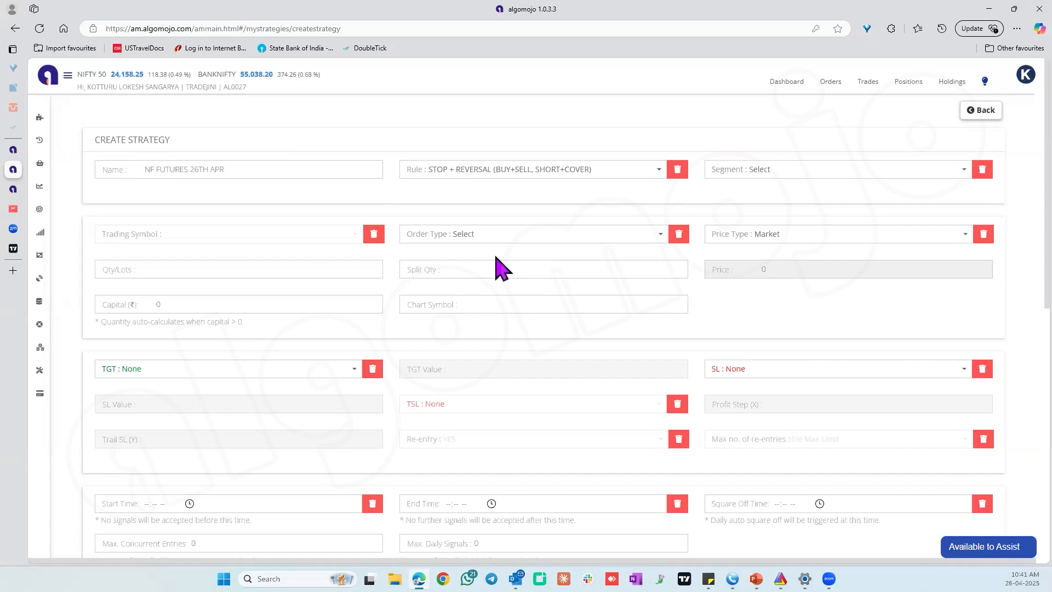
pyautogui.click(501, 181)
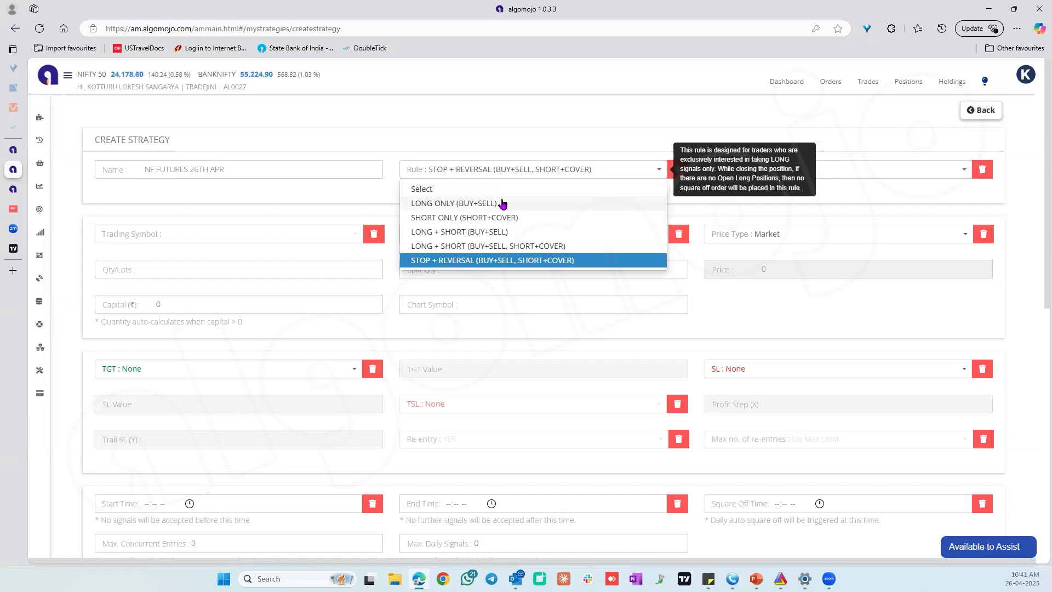
pyautogui.click(528, 175)
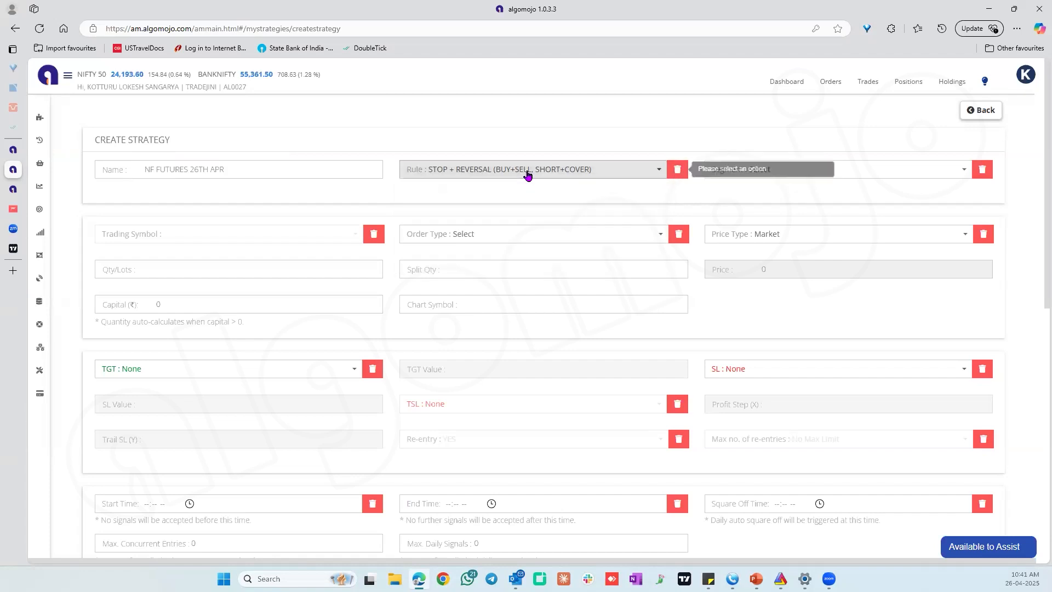
pyautogui.click(764, 174)
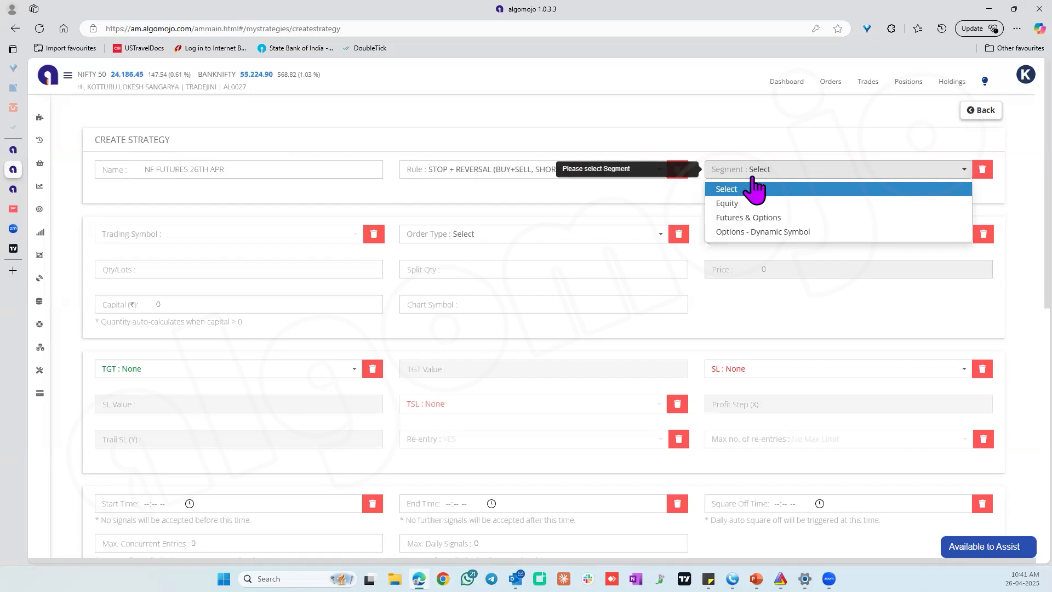
pyautogui.click(752, 219)
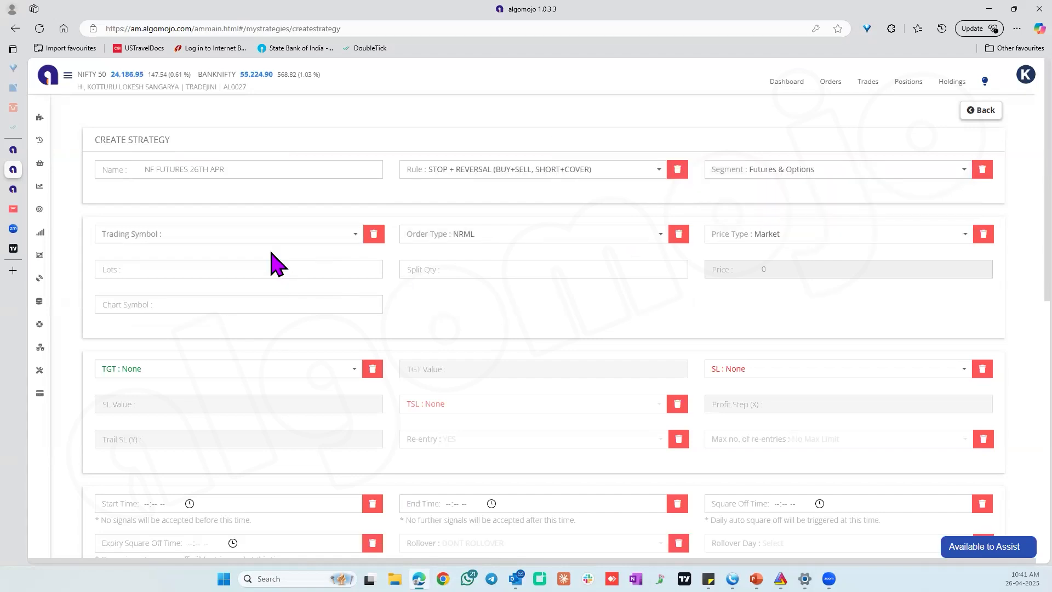
# Set the strategy's trading symbol to the Nifty May futures contract NIFTY29MAY25F.
pyautogui.click(193, 236)
pyautogui.write('NIF')
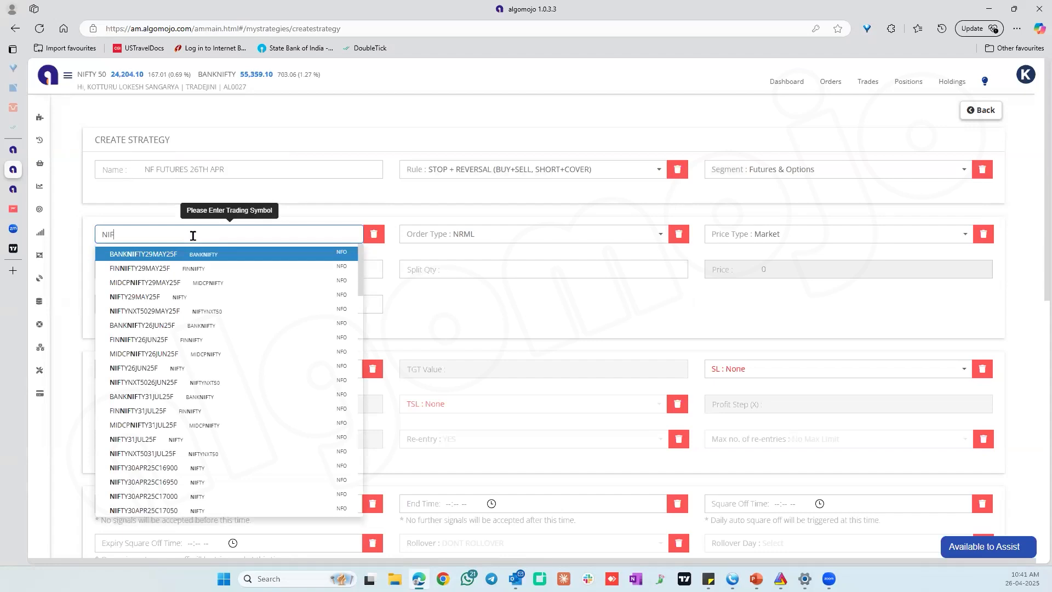
pyautogui.write('TY')
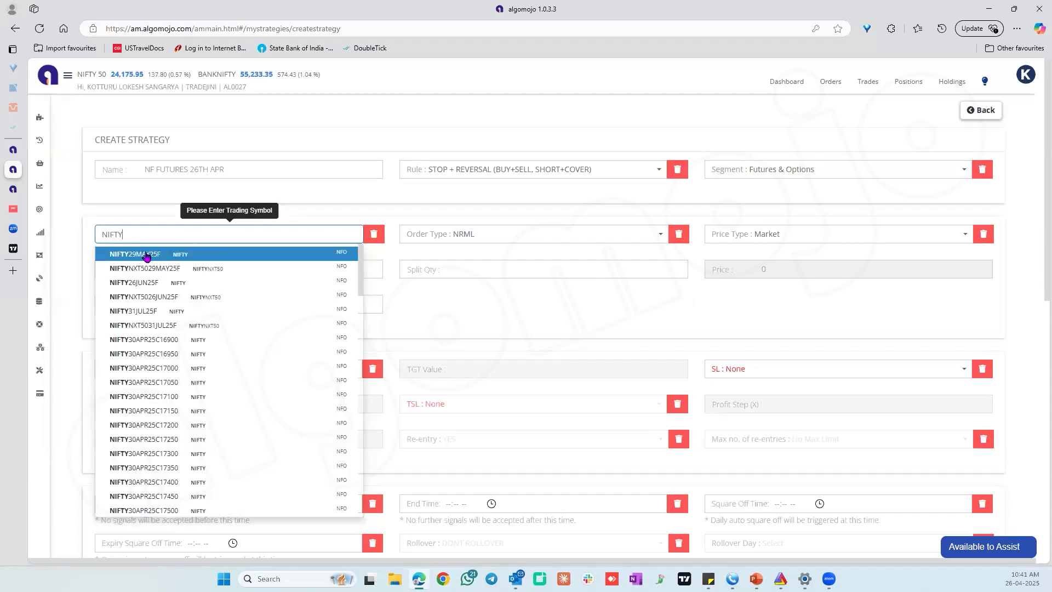
pyautogui.click(145, 257)
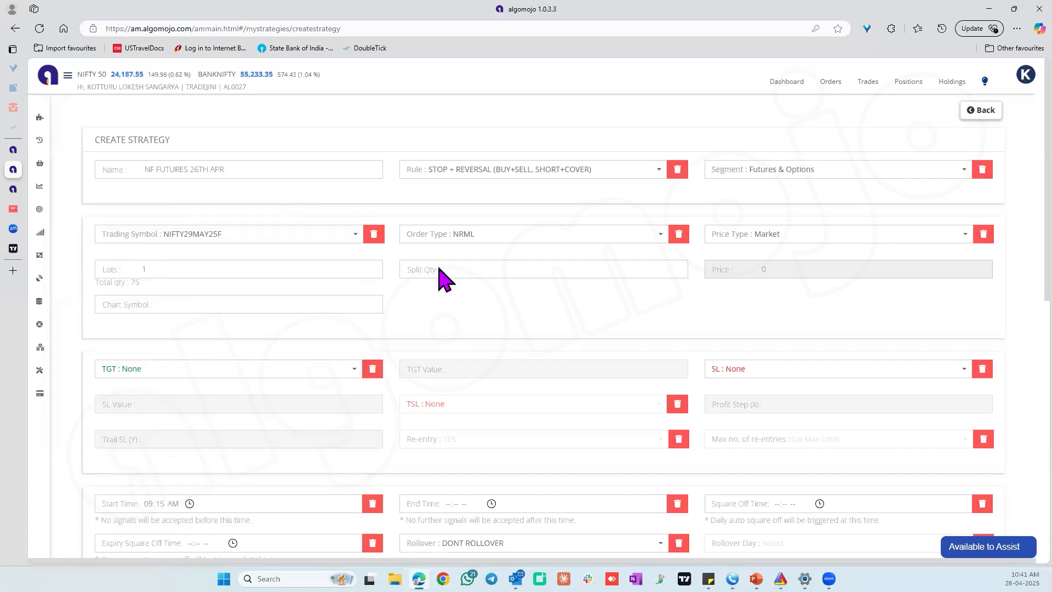
# Set the strategy's order type to NRML, the lots to 100 and the split quantity to 1800.
pyautogui.click(462, 241)
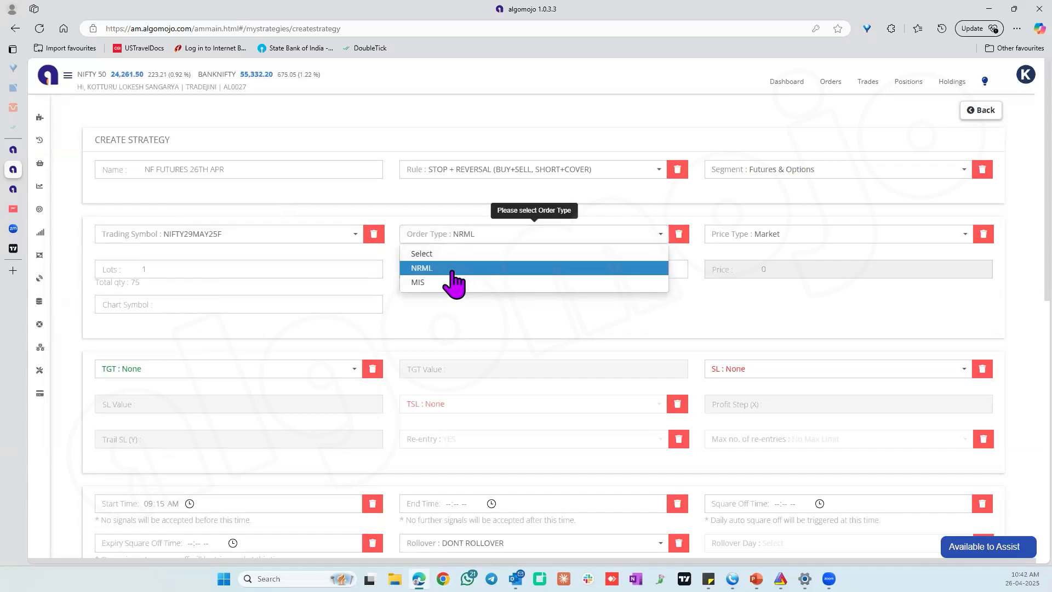
pyautogui.click(452, 270)
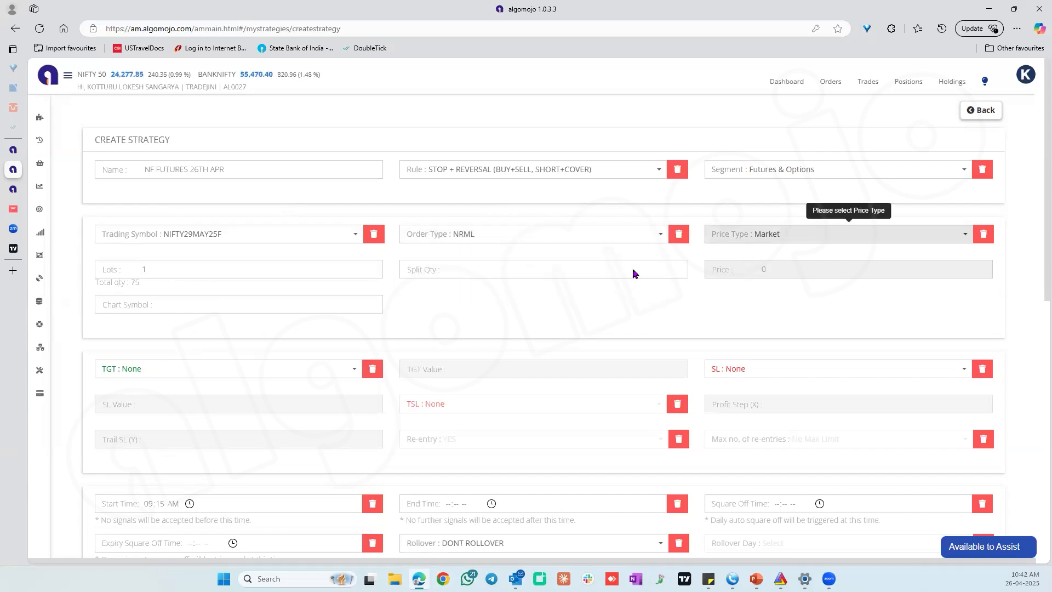
pyautogui.click(172, 269)
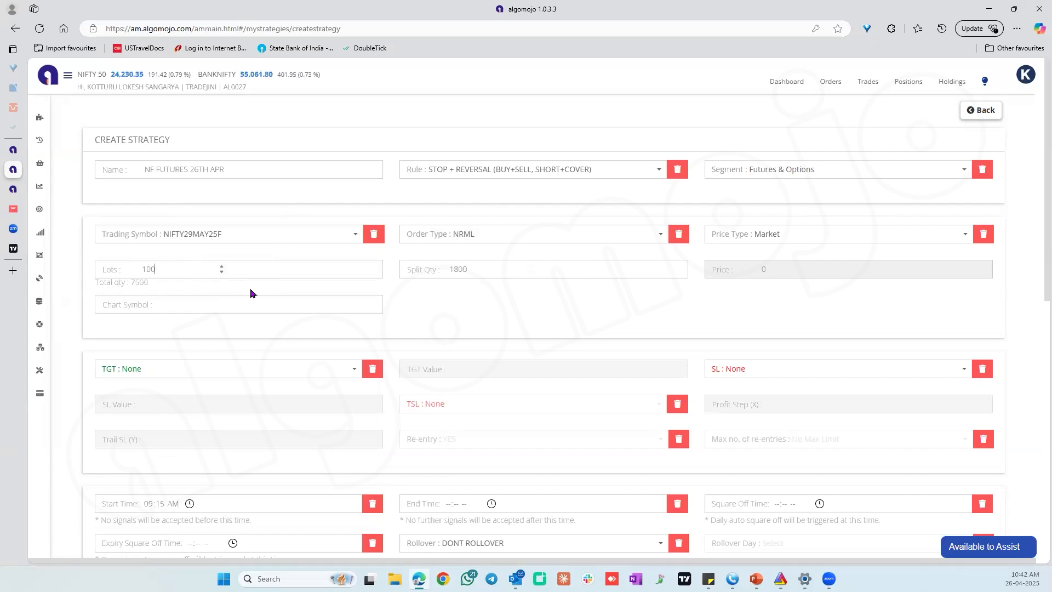
pyautogui.doubleClick(140, 283)
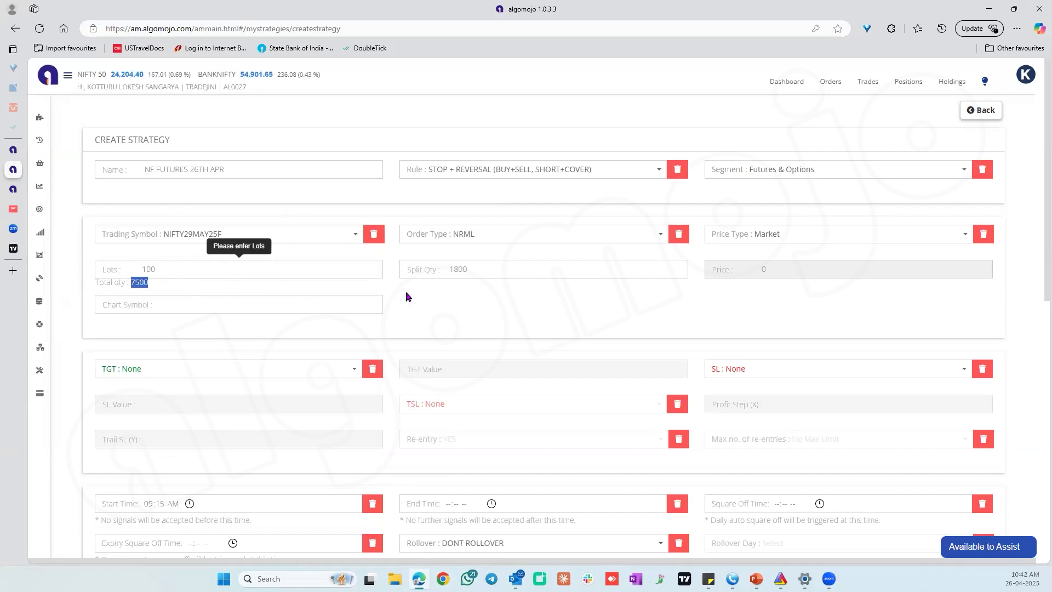
pyautogui.doubleClick(456, 269)
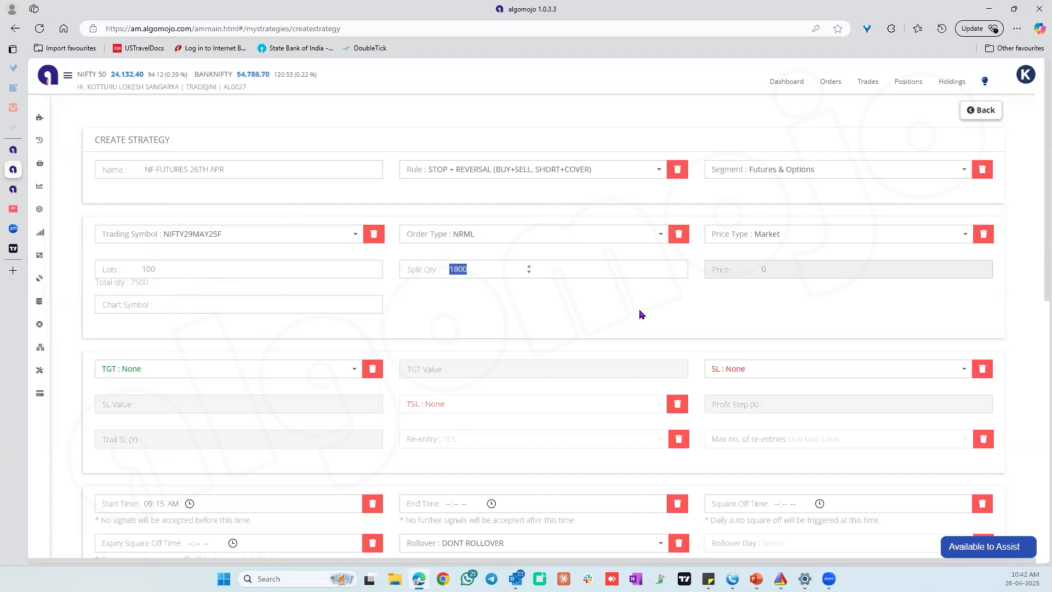
# Examine the target and stop-loss type options and review the strategy's timing and order settings.
pyautogui.scroll(-1, 638, 313)
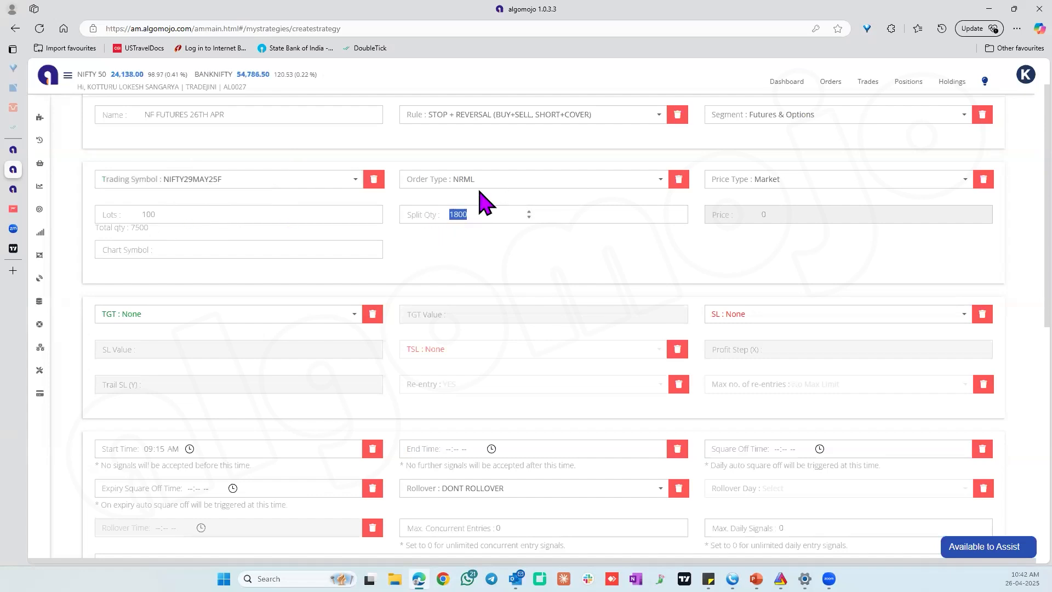
pyautogui.click(262, 318)
pyautogui.click(261, 318)
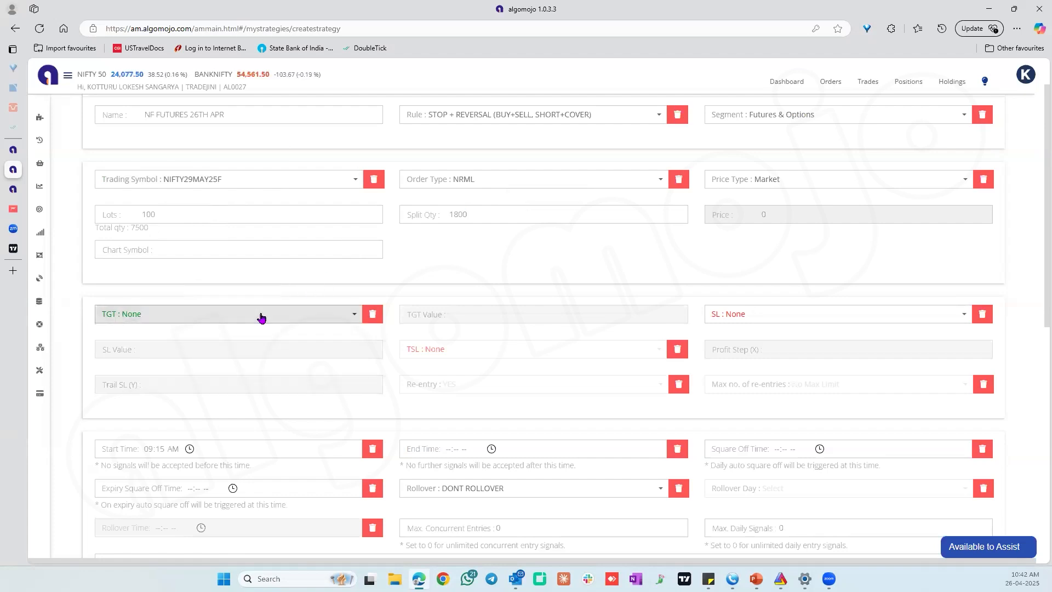
pyautogui.click(741, 314)
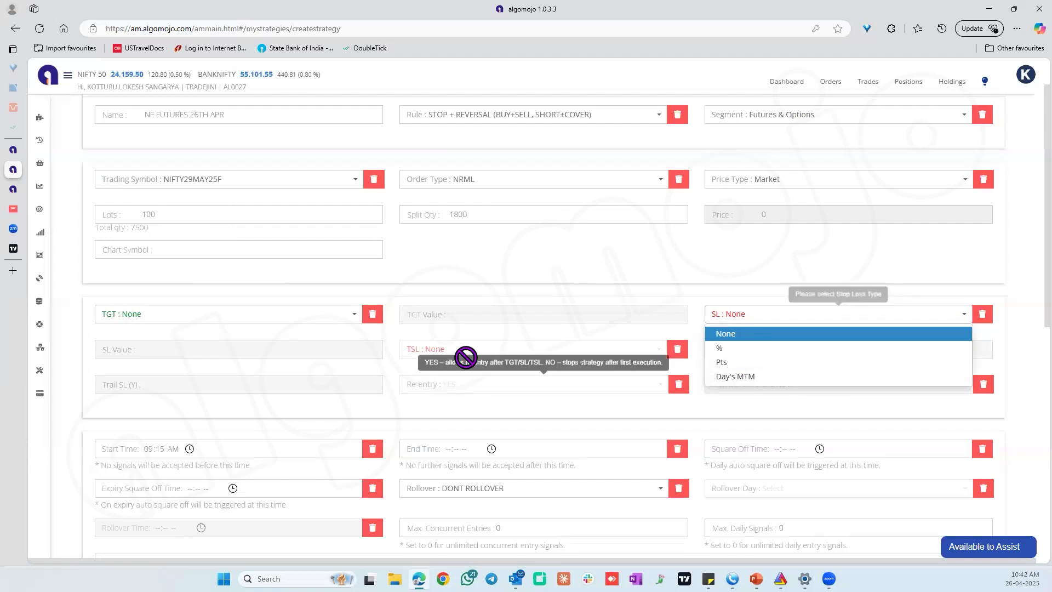
pyautogui.scroll(-2, 563, 343)
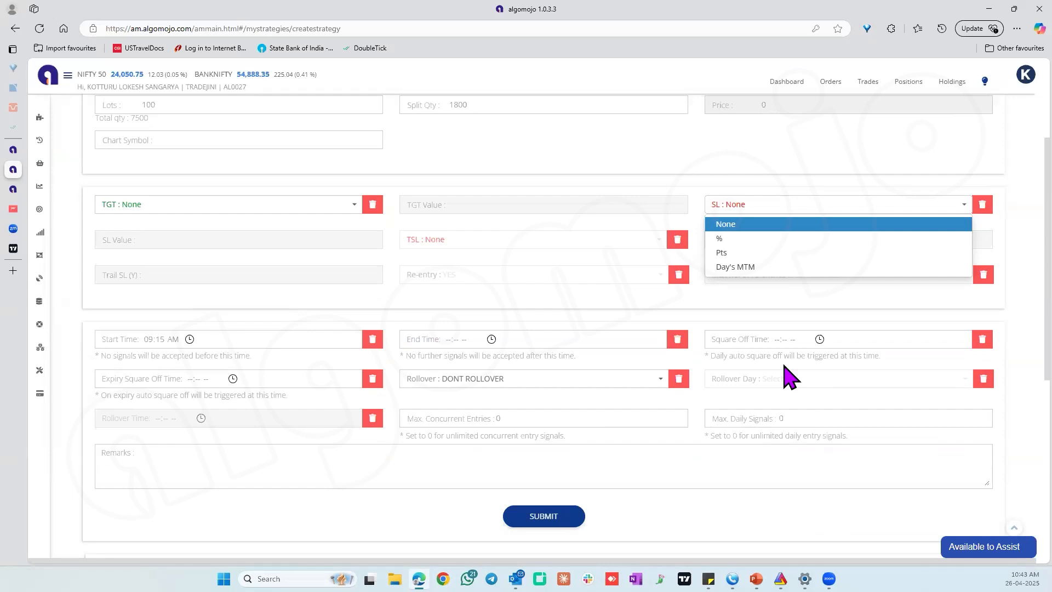
pyautogui.click(649, 304)
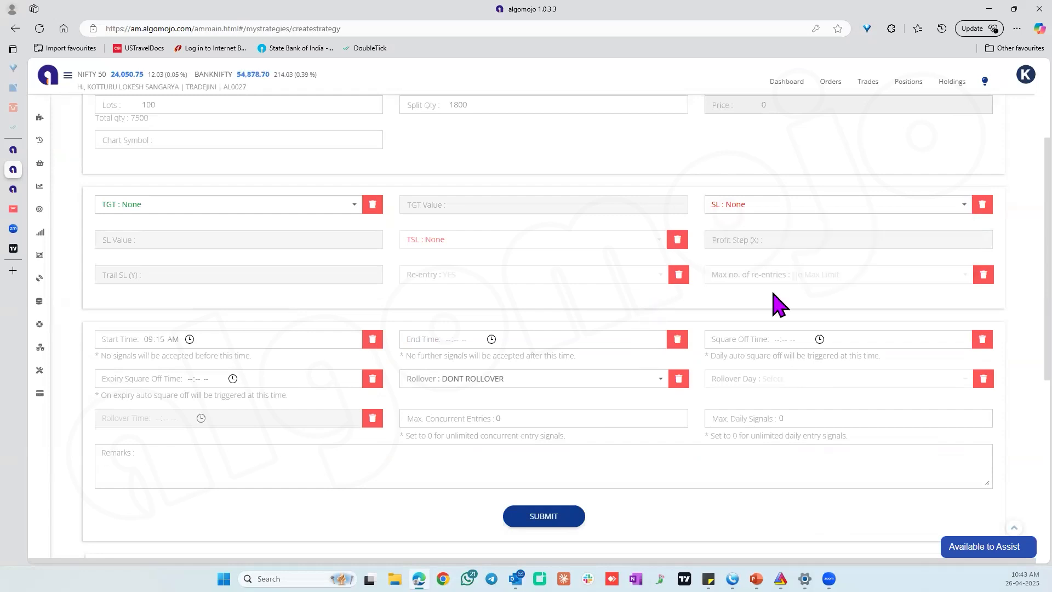
pyautogui.scroll(1, 781, 301)
pyautogui.scroll(2, 785, 301)
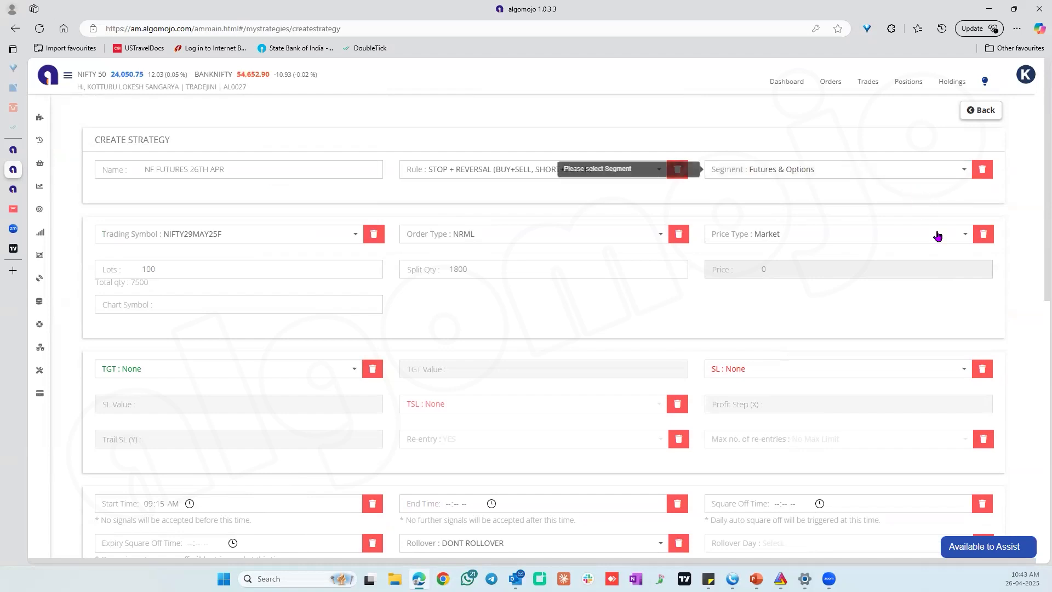
# Submit the new strategy and view its webhook URL and TradingView message template.
pyautogui.scroll(-1, 1016, 315)
pyautogui.scroll(-2, 1016, 315)
pyautogui.click(546, 515)
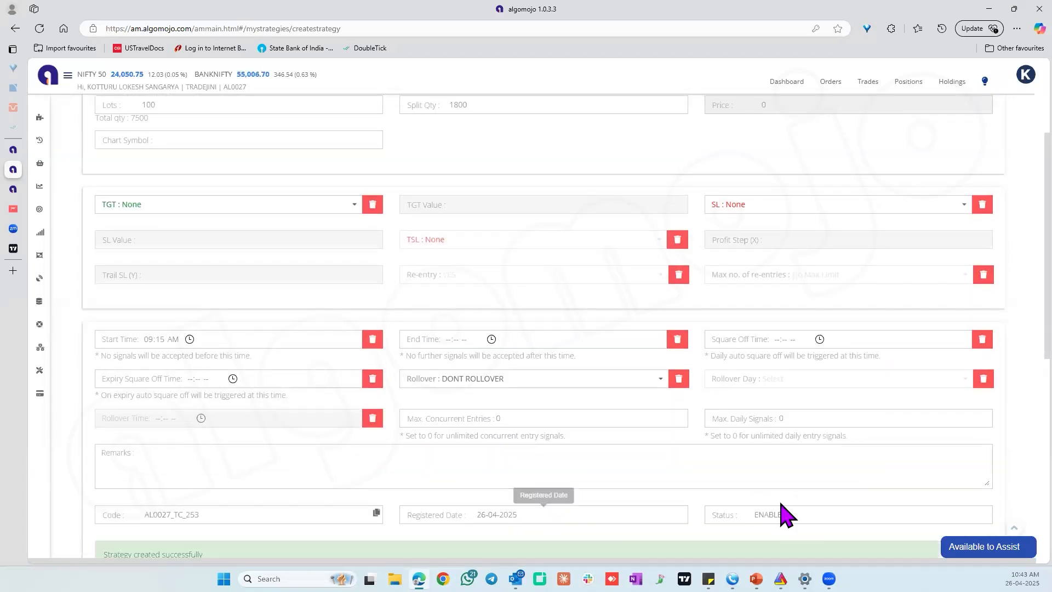
pyautogui.scroll(-3, 787, 516)
pyautogui.scroll(-2, 787, 516)
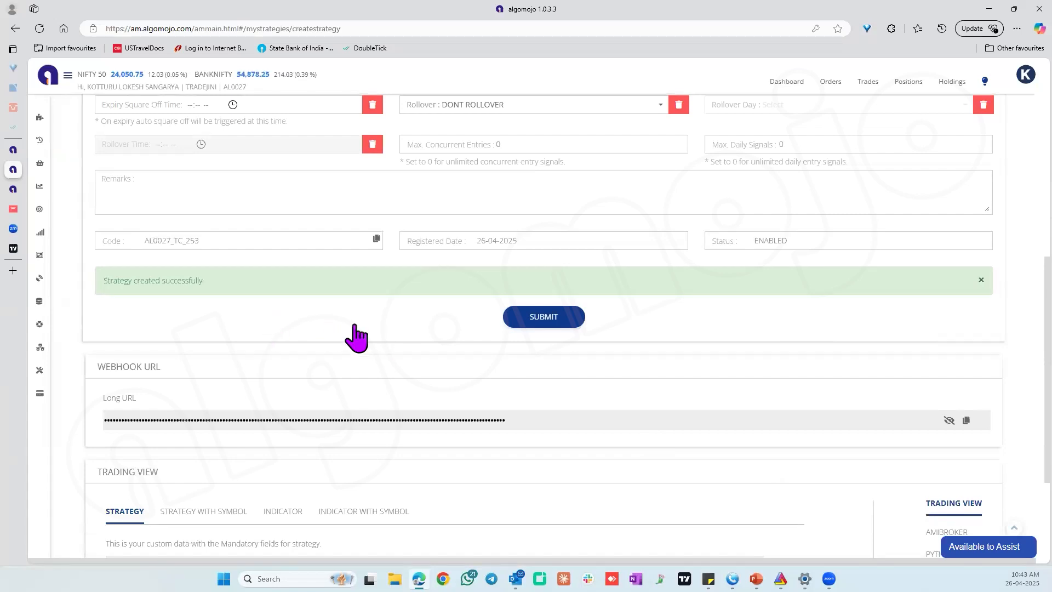
pyautogui.scroll(-2, 353, 334)
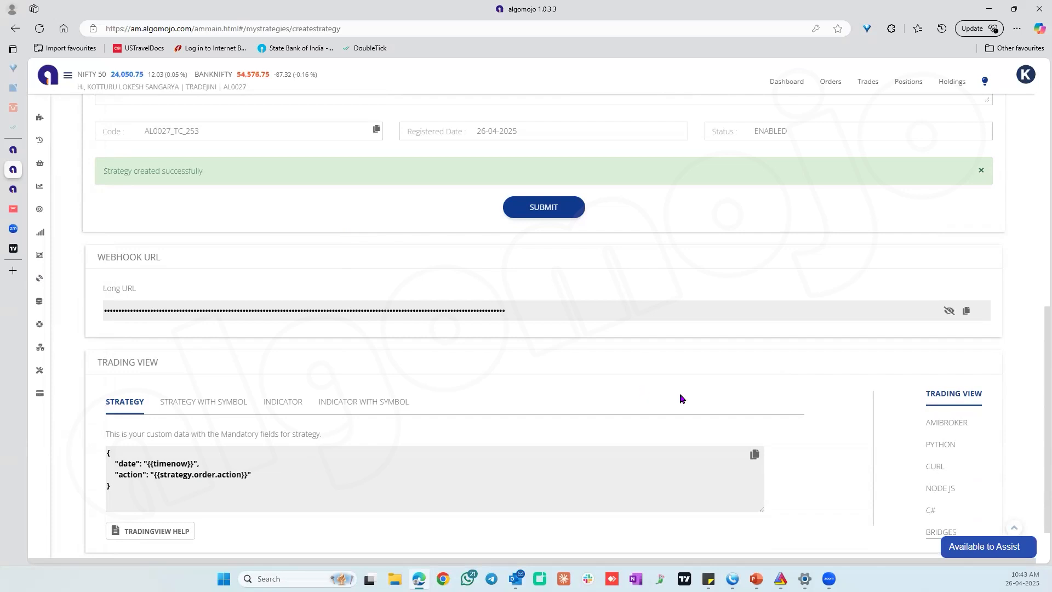
# Return to the strategies list and enable paper trading for NF FUTURES 26TH APR.
pyautogui.scroll(15, 681, 398)
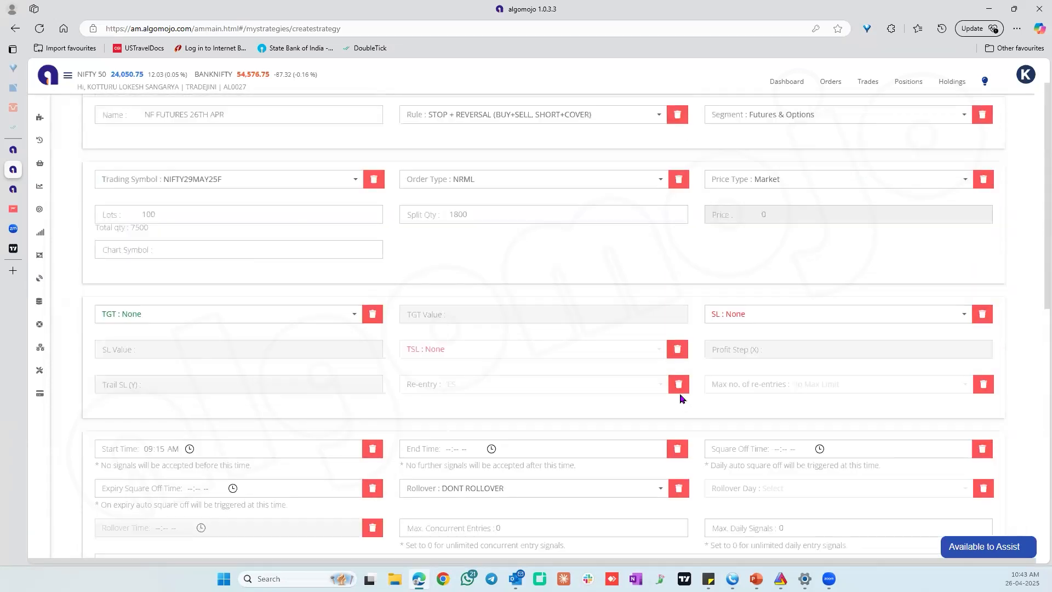
pyautogui.click(981, 107)
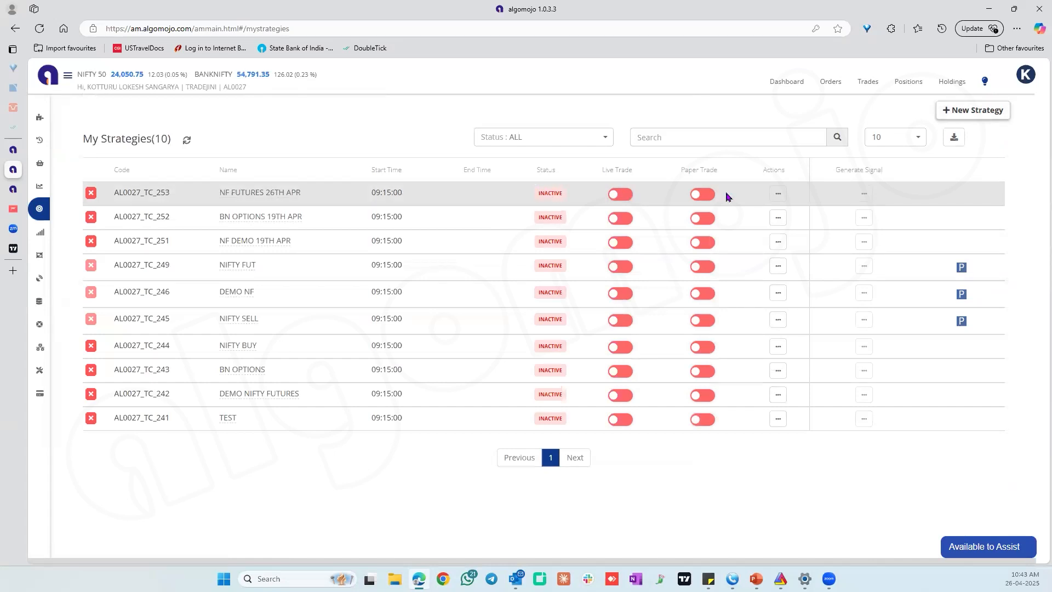
pyautogui.click(702, 195)
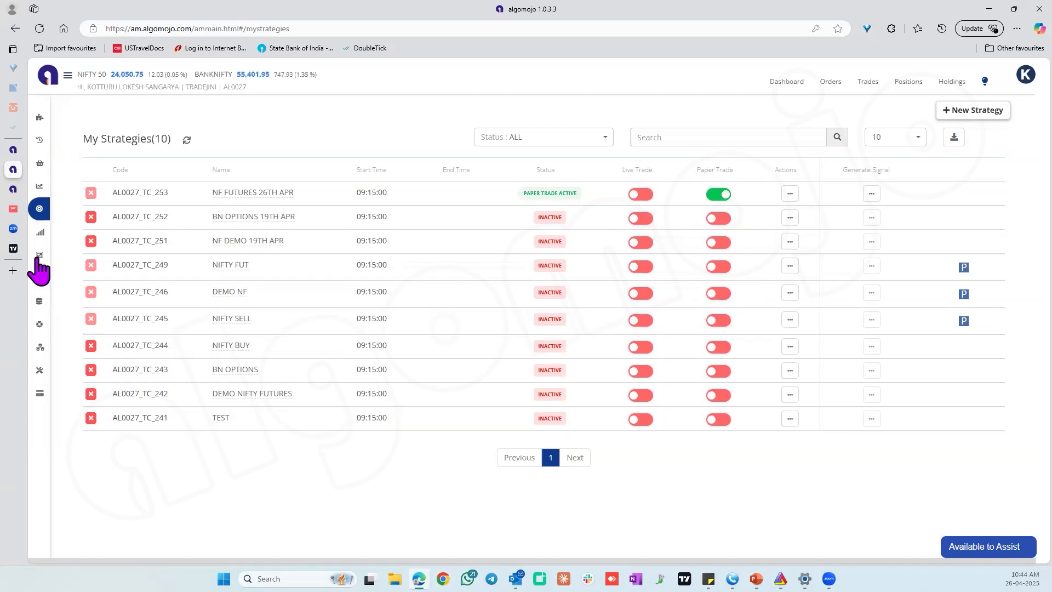
# Switch to TradingView and change the Nifty chart's symbol to Binance's BTCUSD by searching for BITCOIN.
pyautogui.click(17, 249)
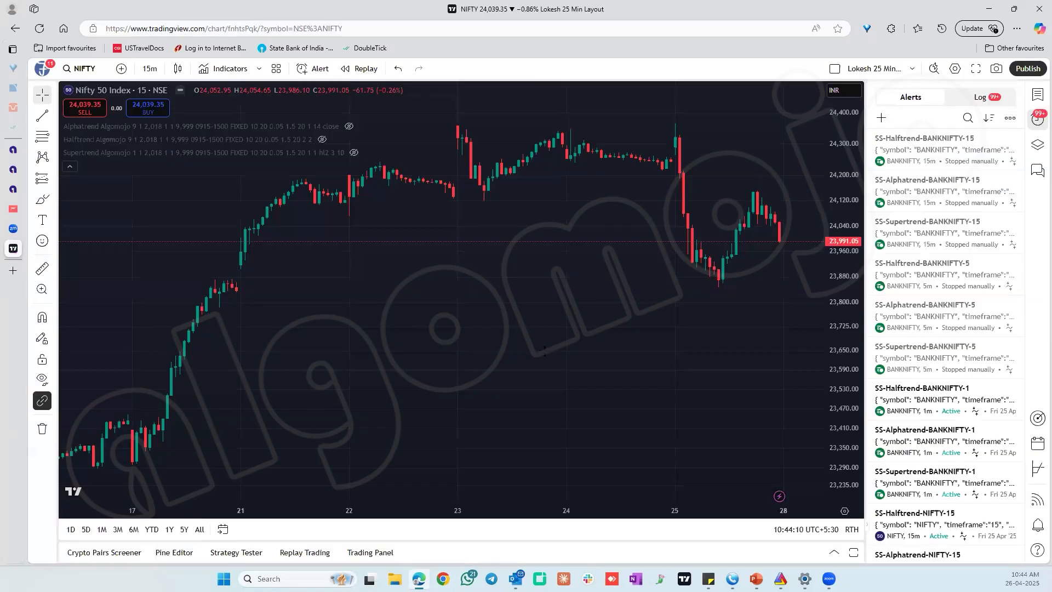
pyautogui.moveTo(852, 293); pyautogui.dragTo(871, 407)
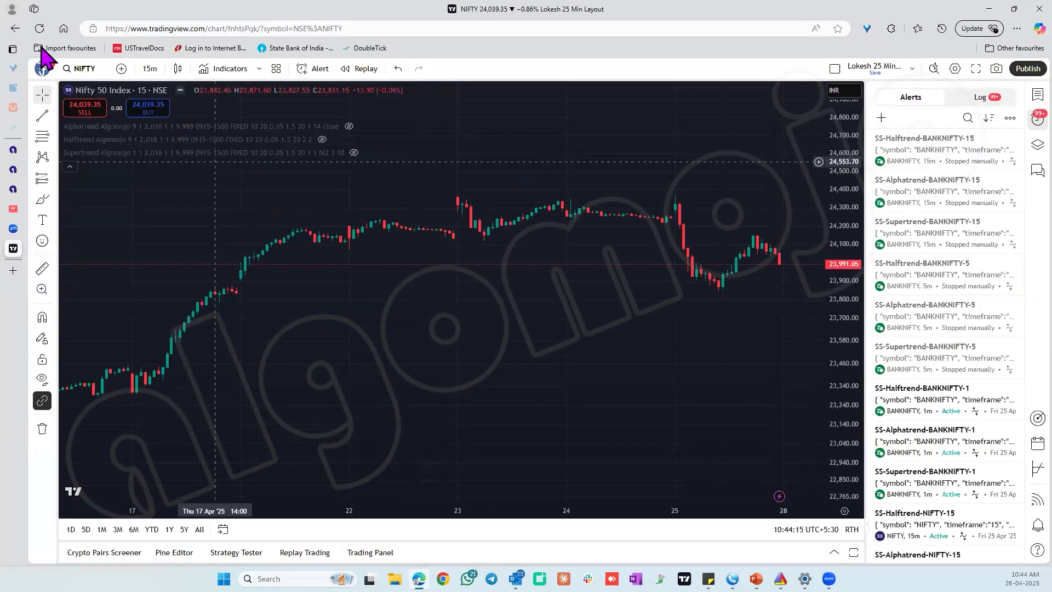
pyautogui.click(79, 68)
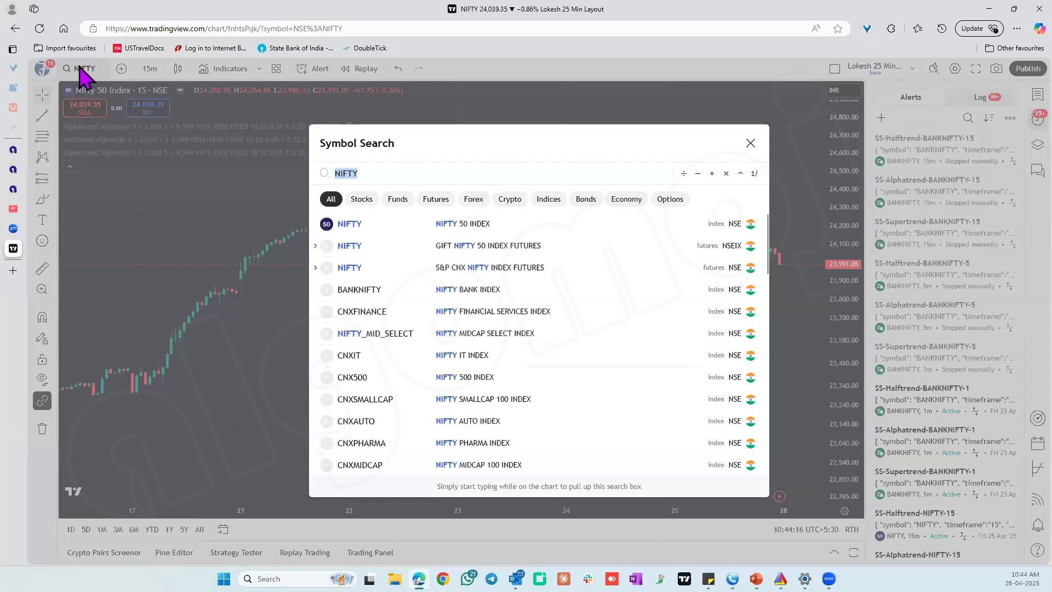
pyautogui.write('BI')
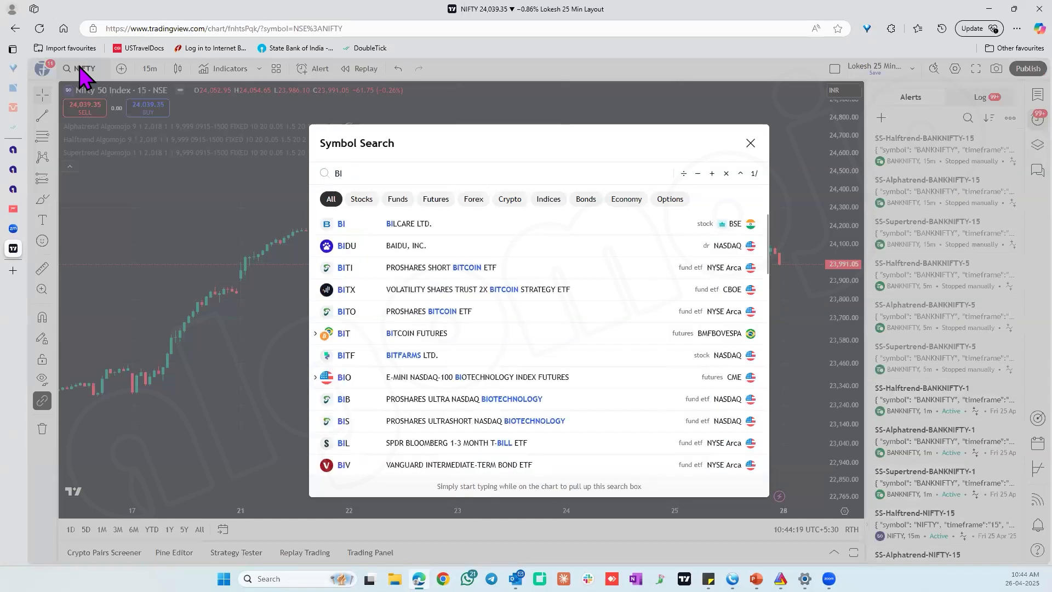
pyautogui.write('TCOIN')
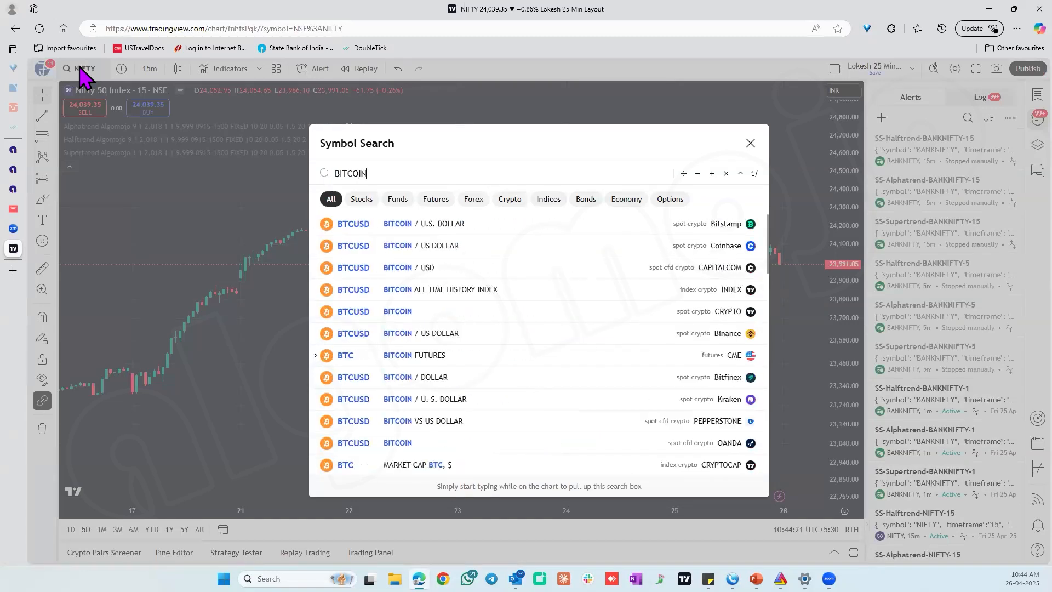
pyautogui.click(427, 336)
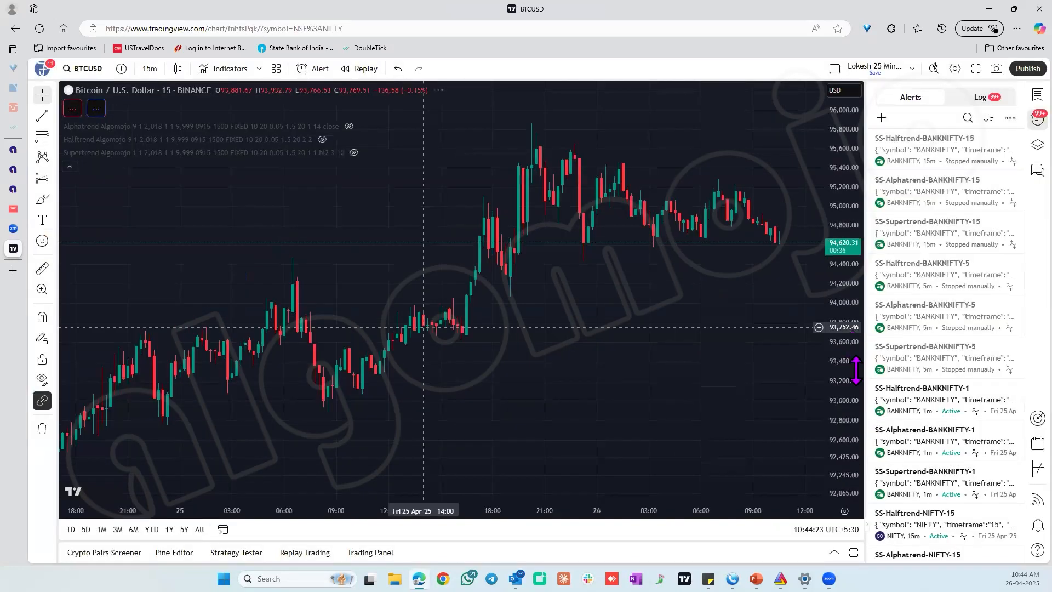
# Set the BTCUSD chart's interval to 1 minute and stretch its price scale.
pyautogui.click(149, 69)
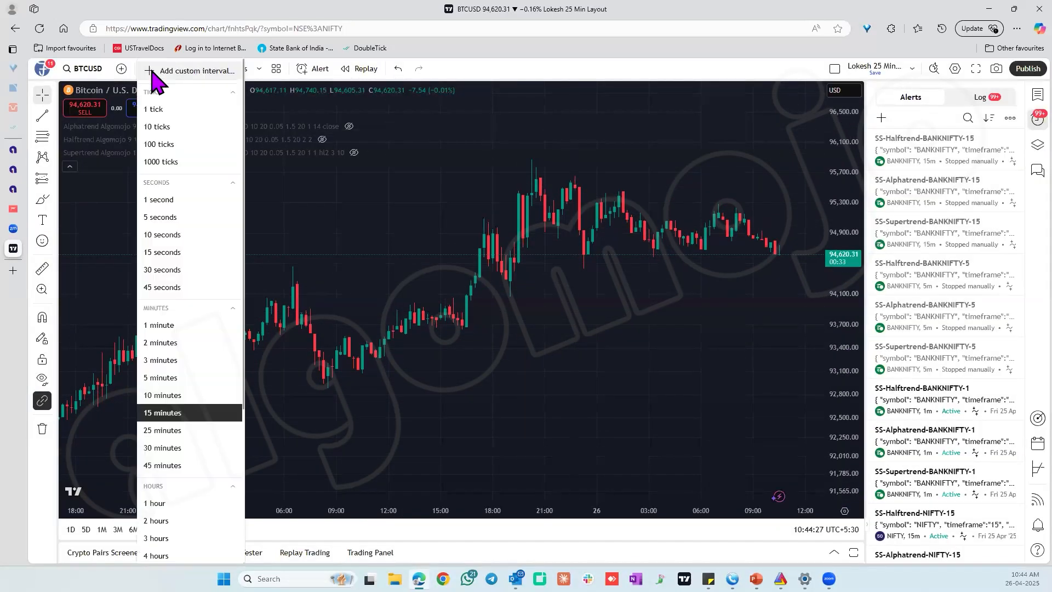
pyautogui.click(183, 325)
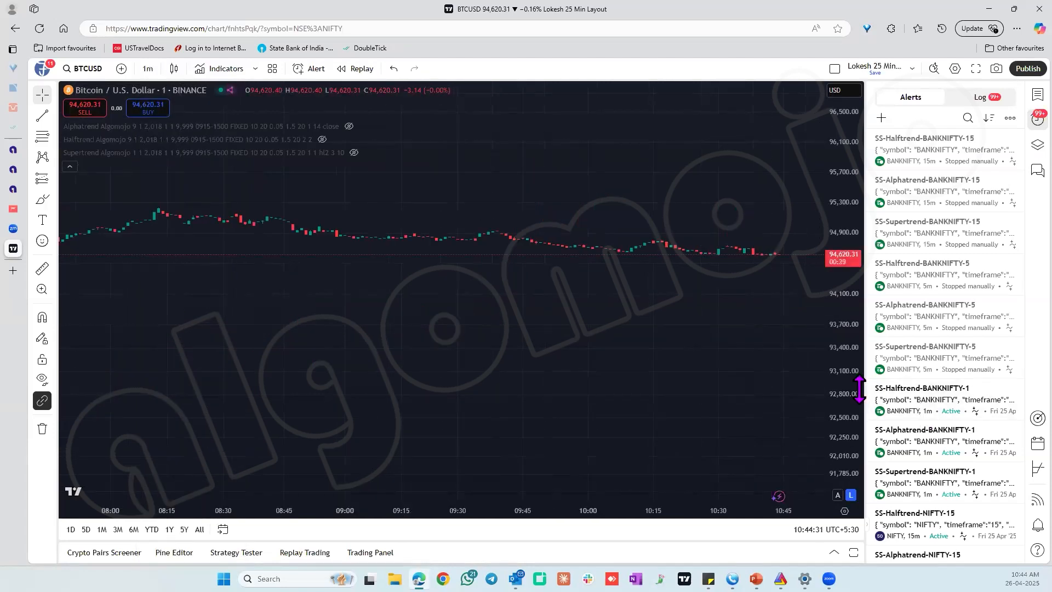
pyautogui.moveTo(851, 373); pyautogui.dragTo(850, 241)
pyautogui.moveTo(672, 321); pyautogui.dragTo(676, 399)
pyautogui.moveTo(845, 387); pyautogui.dragTo(840, 222)
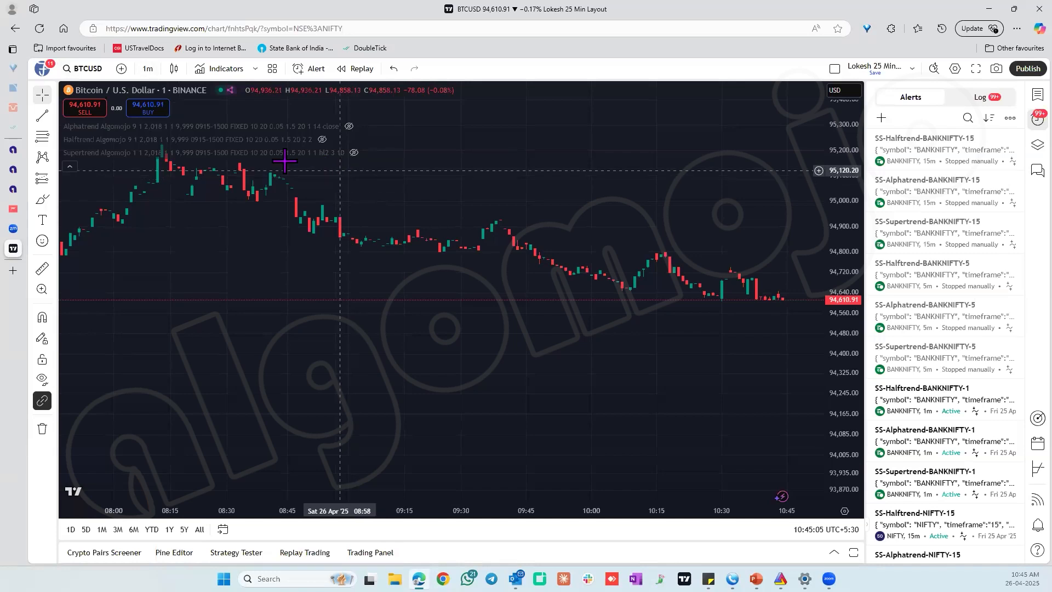
# Show the hidden Supertrend Algomojo strategy on the chart and collapse the strategy report.
pyautogui.click(354, 153)
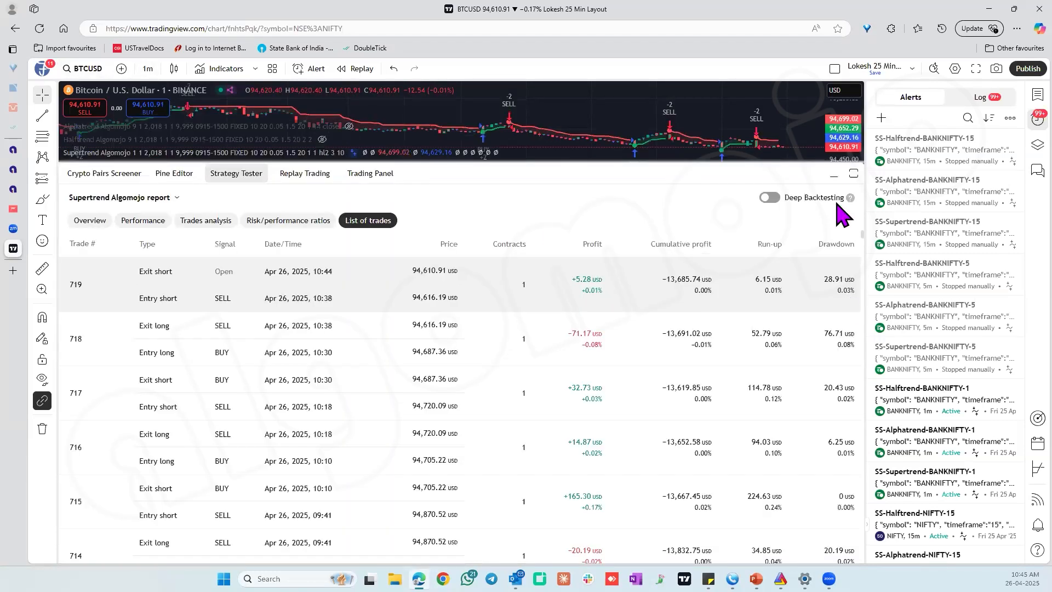
pyautogui.click(834, 173)
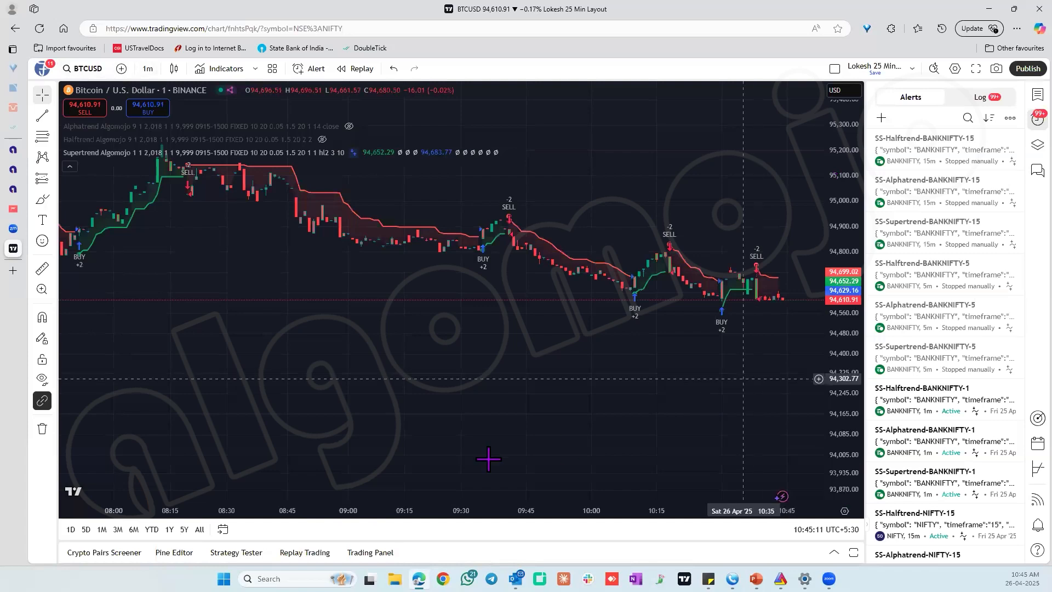
pyautogui.click(430, 480)
pyautogui.click(430, 480)
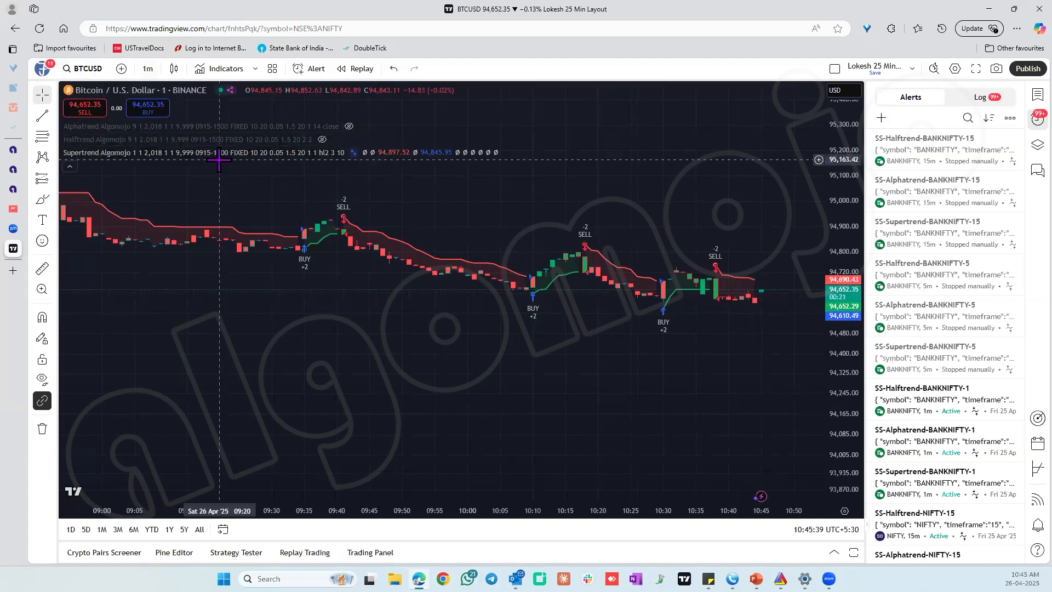
# Start a new alert on the Supertrend Algomojo strategy and name it NF DEMO 26TH.
pyautogui.moveTo(336, 163)
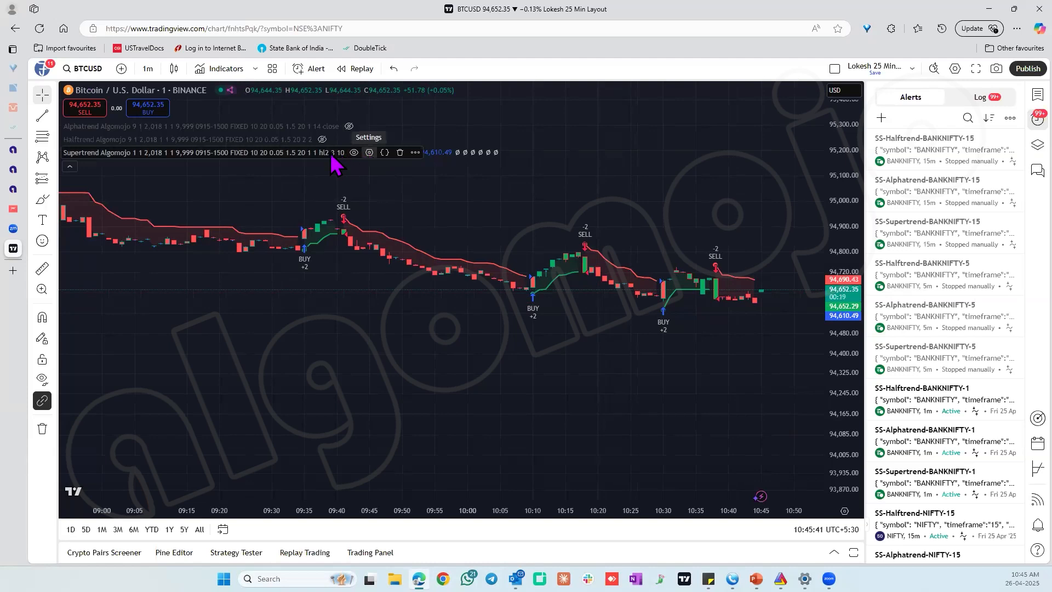
pyautogui.click(416, 152)
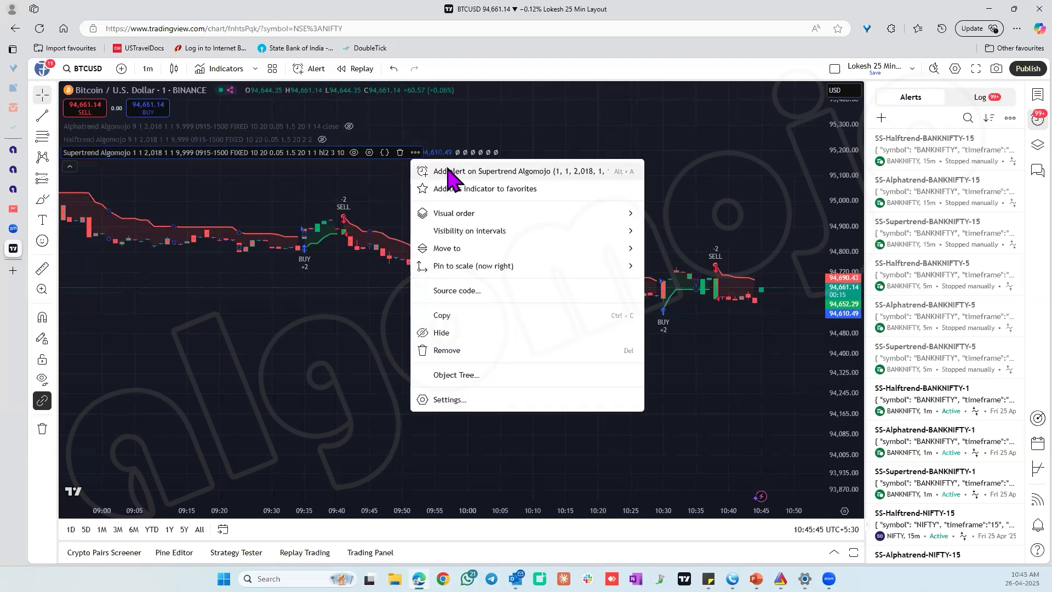
pyautogui.click(444, 171)
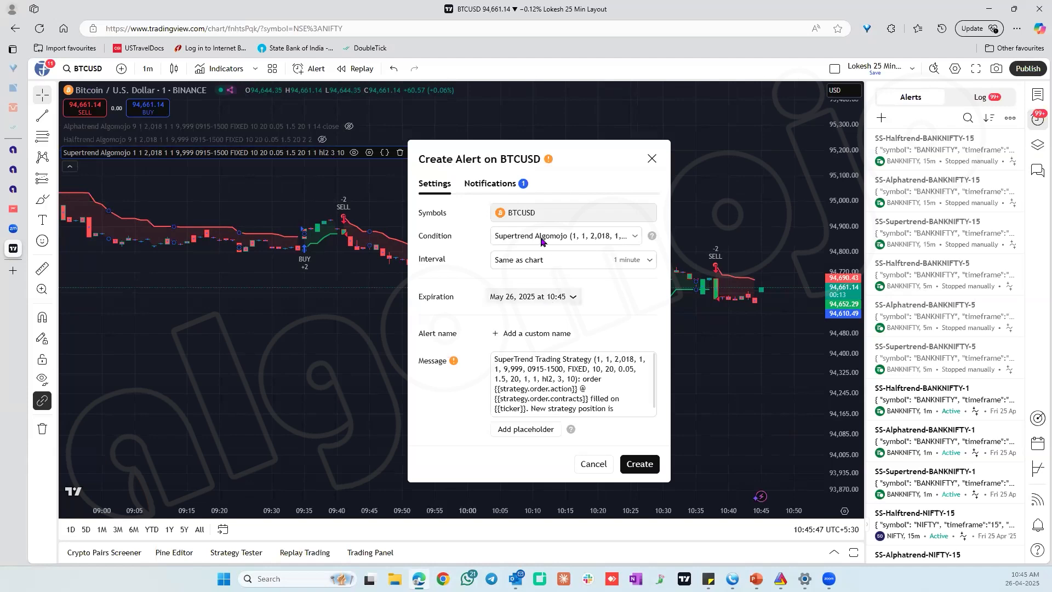
pyautogui.click(540, 332)
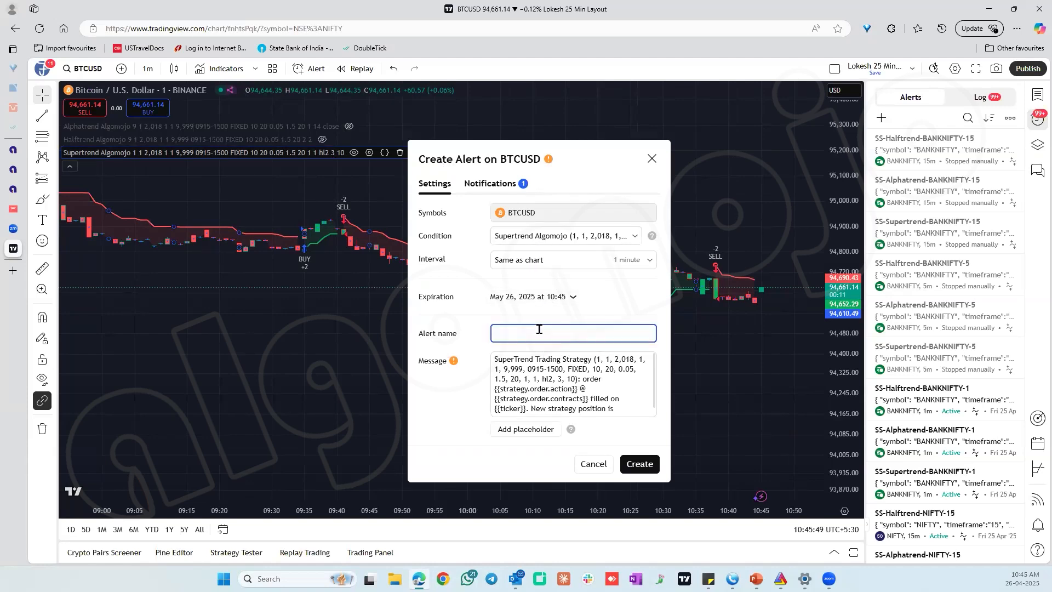
pyautogui.write('NF DEMO 26TH')
# Clear the default text from the alert's message.
pyautogui.click(547, 366)
pyautogui.hotkey('ctrl', 'a')
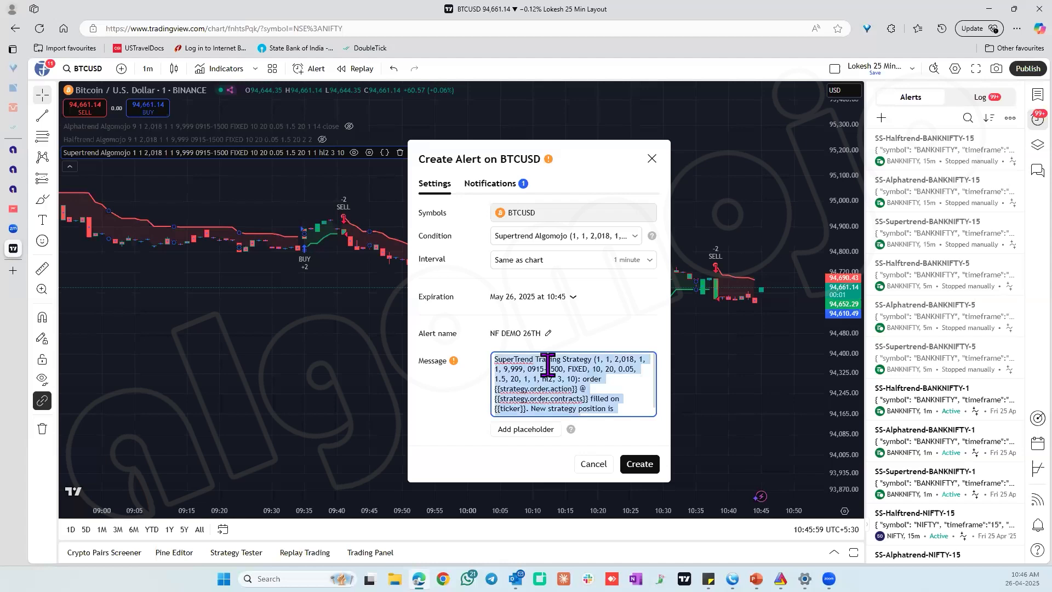
pyautogui.press('BackSpace')
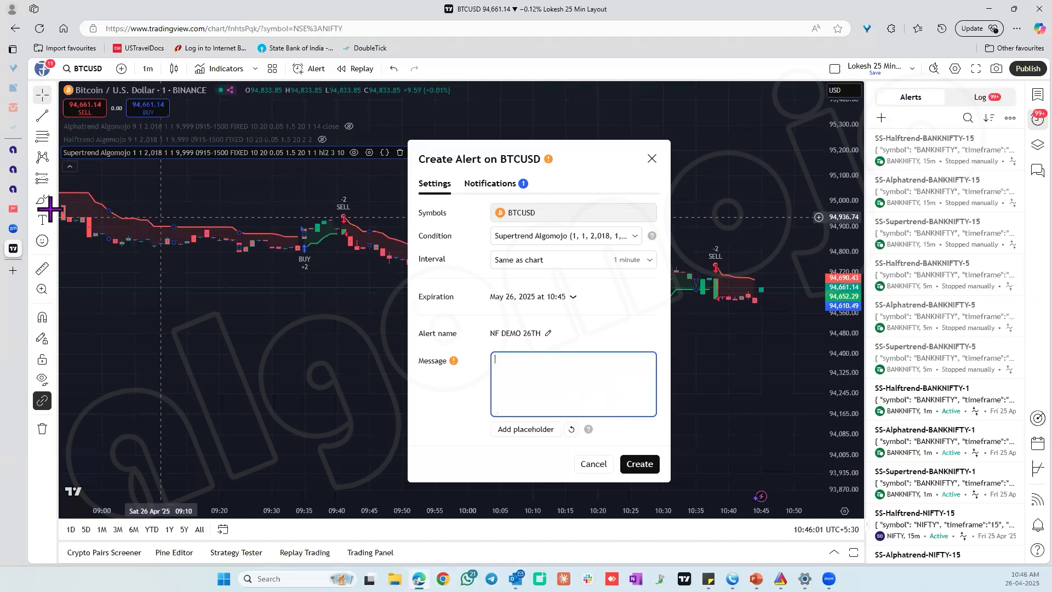
# Switch to Algomojo and open the NF FUTURES 26TH APR strategy's details at its webhook and TradingView sections.
pyautogui.click(19, 192)
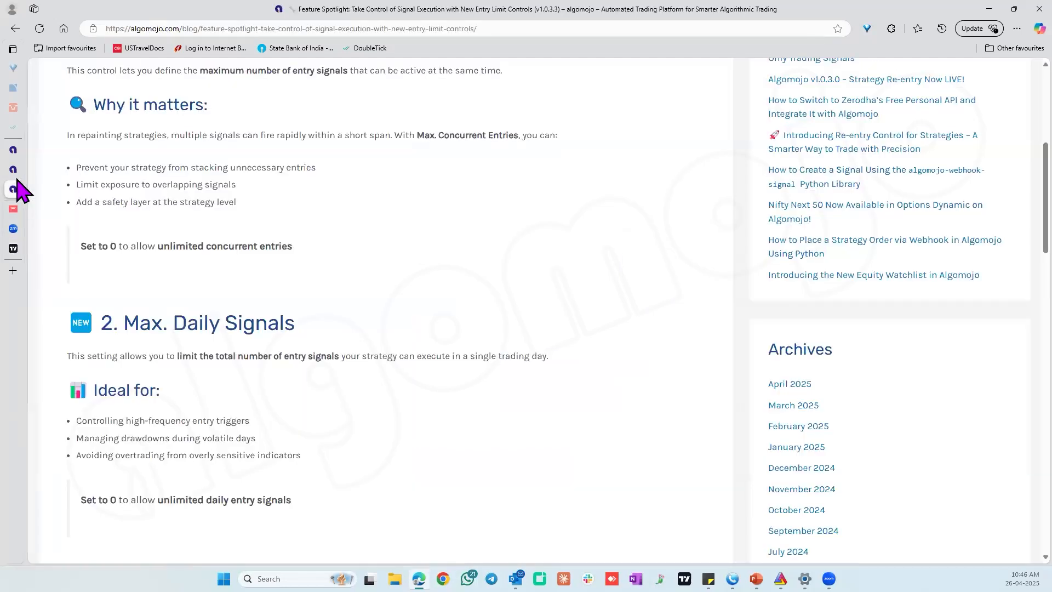
pyautogui.click(13, 170)
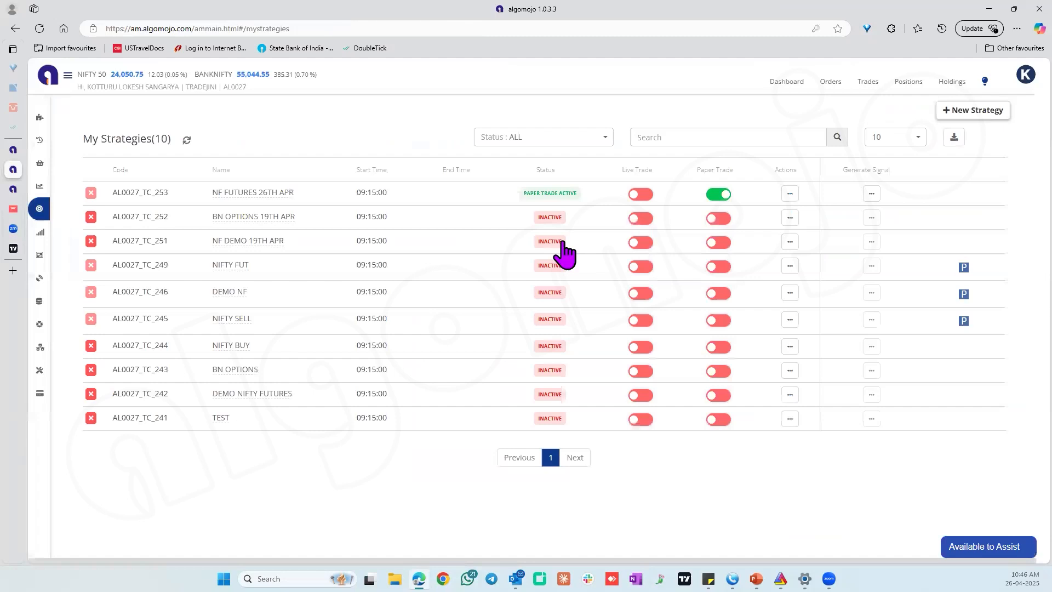
pyautogui.click(790, 194)
pyautogui.click(740, 211)
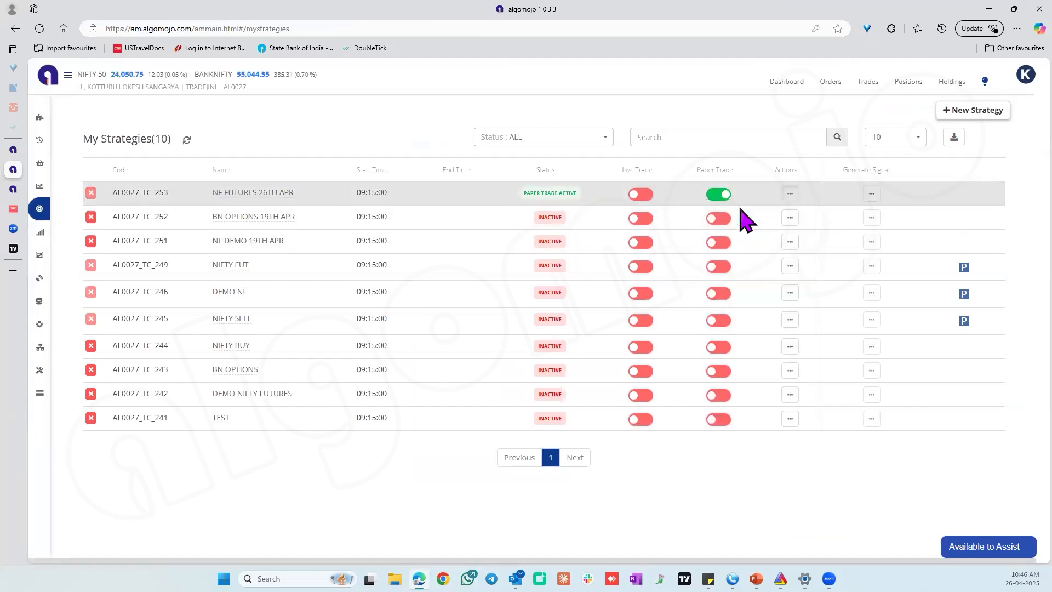
pyautogui.scroll(-4, 785, 331)
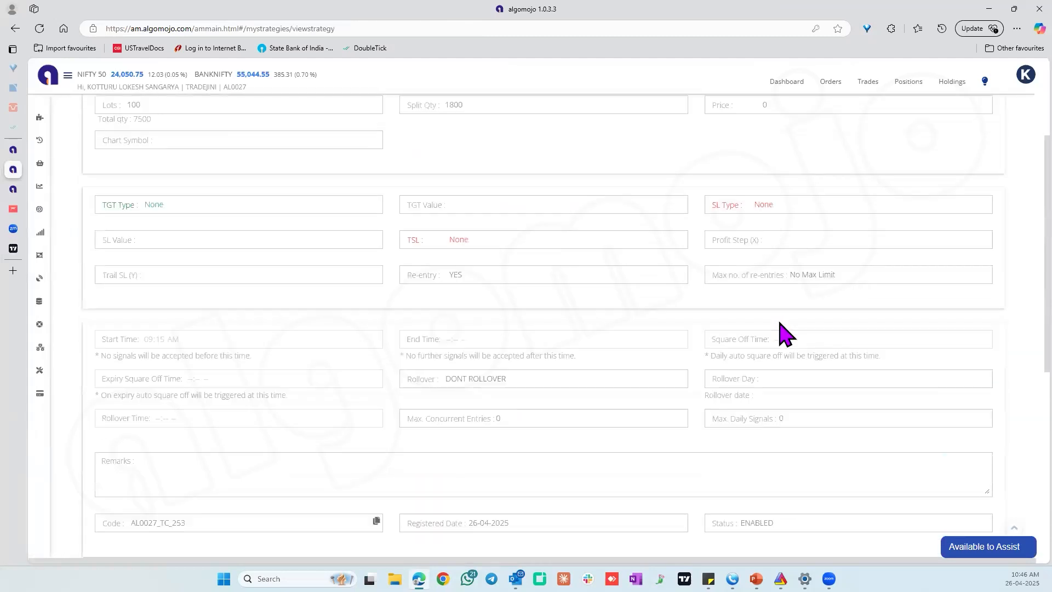
pyautogui.scroll(3, 785, 332)
pyautogui.scroll(-3, 783, 333)
pyautogui.scroll(-5, 780, 332)
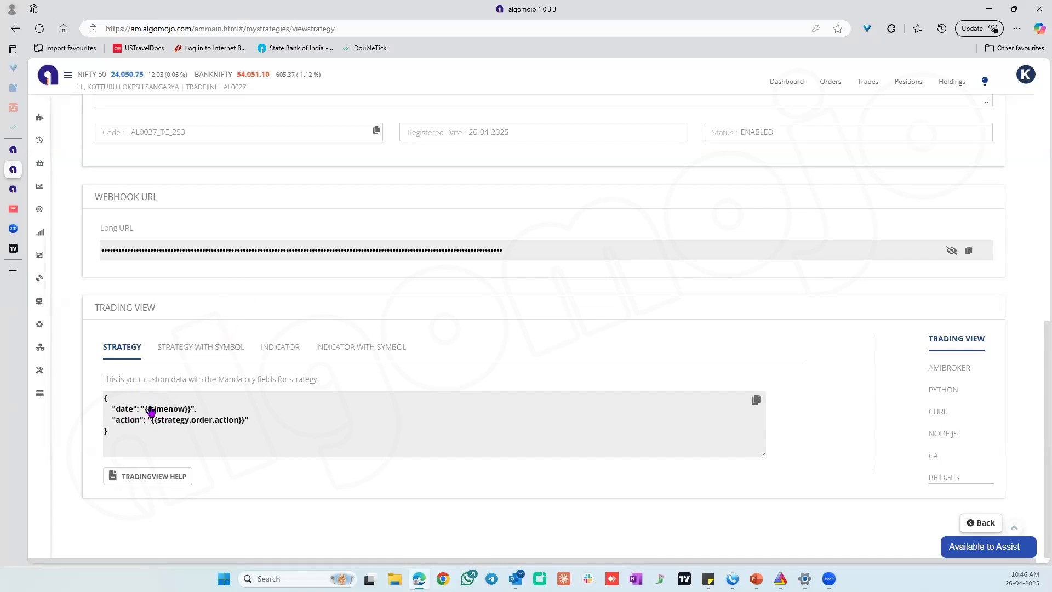
# Copy the TradingView message code for the Strategy type and paste it into the NF DEMO 26TH alert's message in TradingView.
pyautogui.click(279, 347)
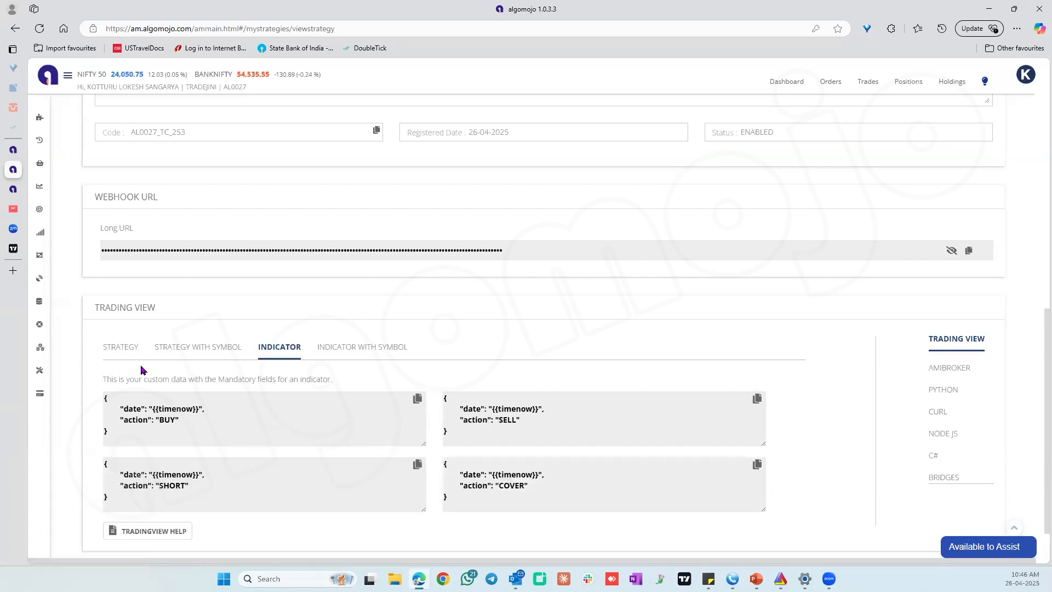
pyautogui.click(122, 351)
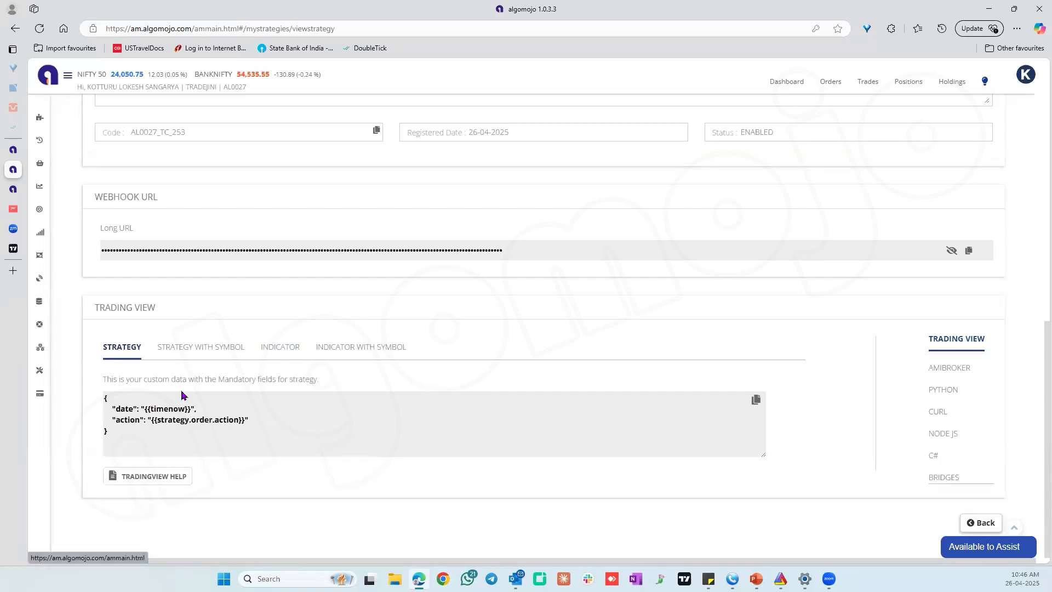
pyautogui.click(756, 399)
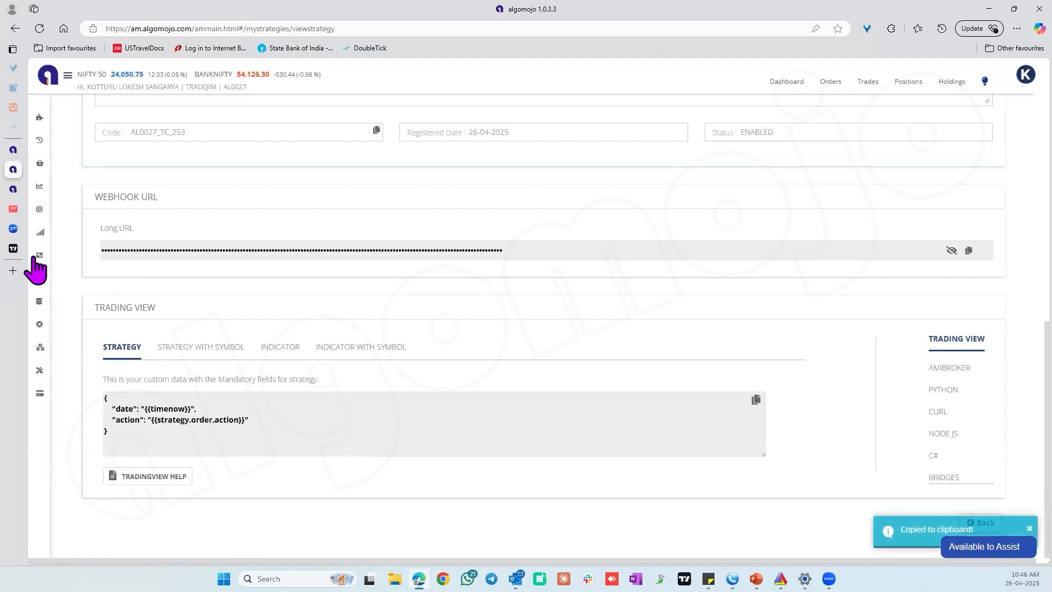
pyautogui.click(14, 249)
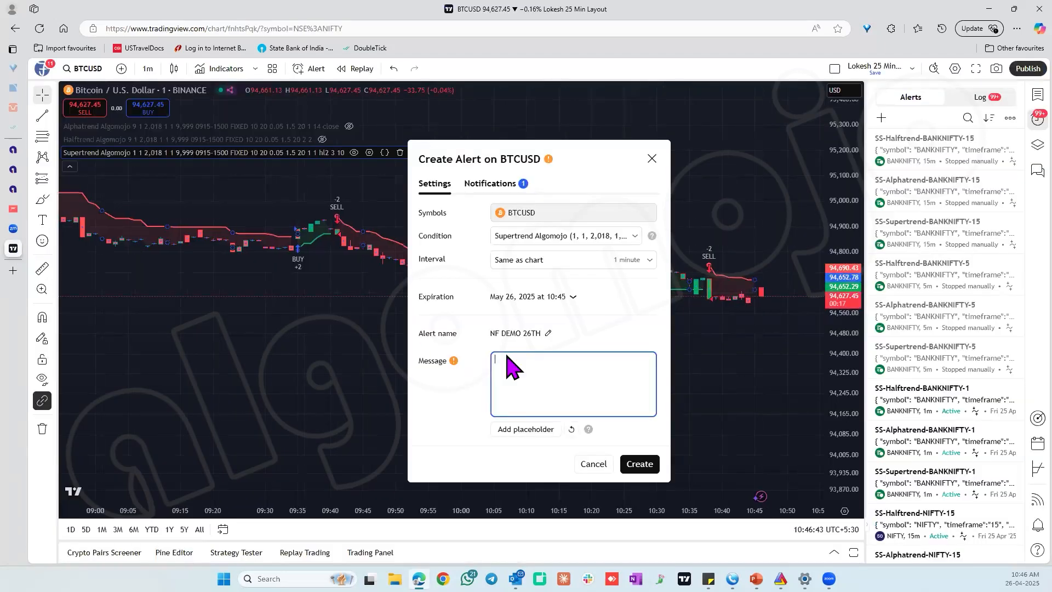
pyautogui.hotkey('ctrl', 'v')
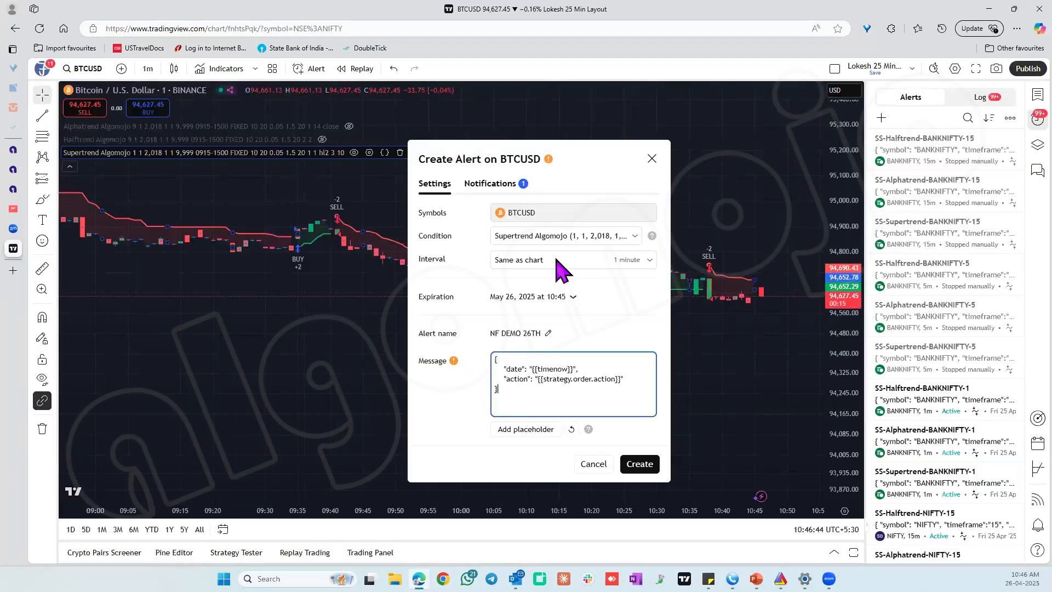
# Replace the alert's webhook URL with the one copied from the NF FUTURES 26TH APR strategy in Algomojo.
pyautogui.click(498, 188)
pyautogui.click(509, 371)
pyautogui.hotkey('ctrl', 'a')
pyautogui.press('BackSpace')
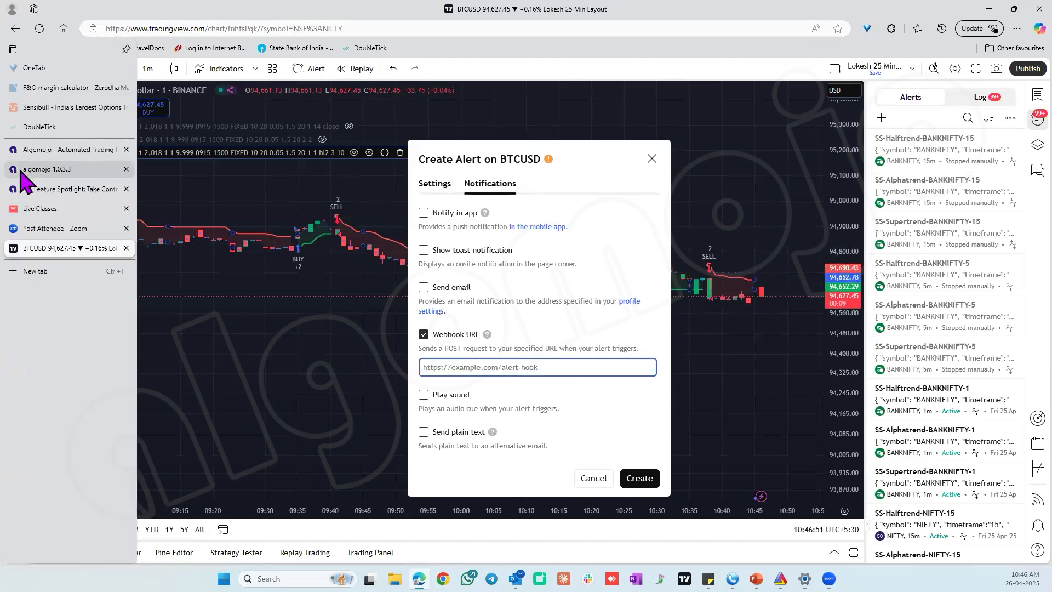
pyautogui.click(20, 171)
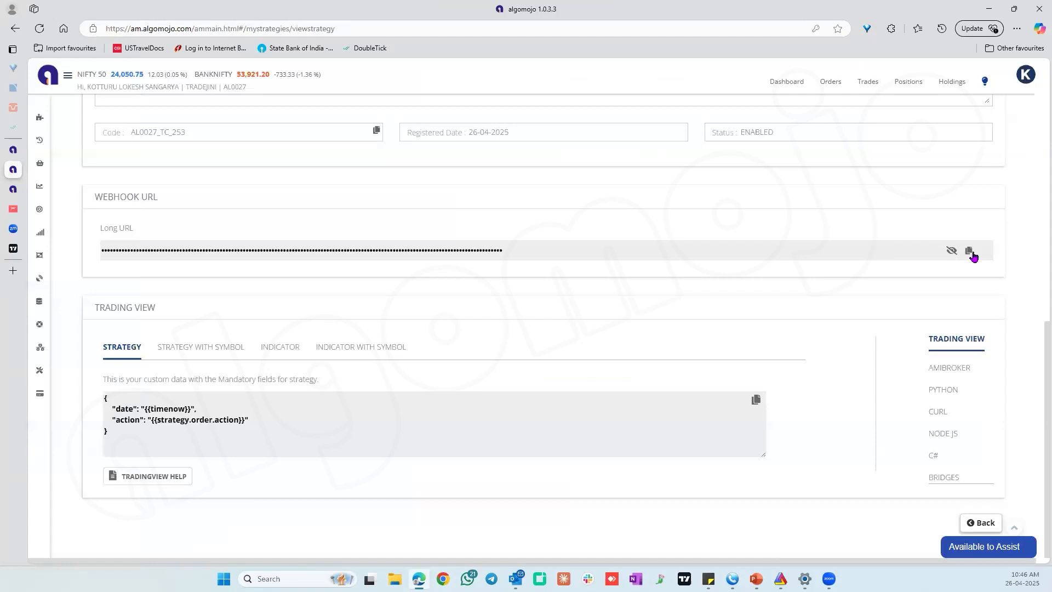
pyautogui.click(969, 252)
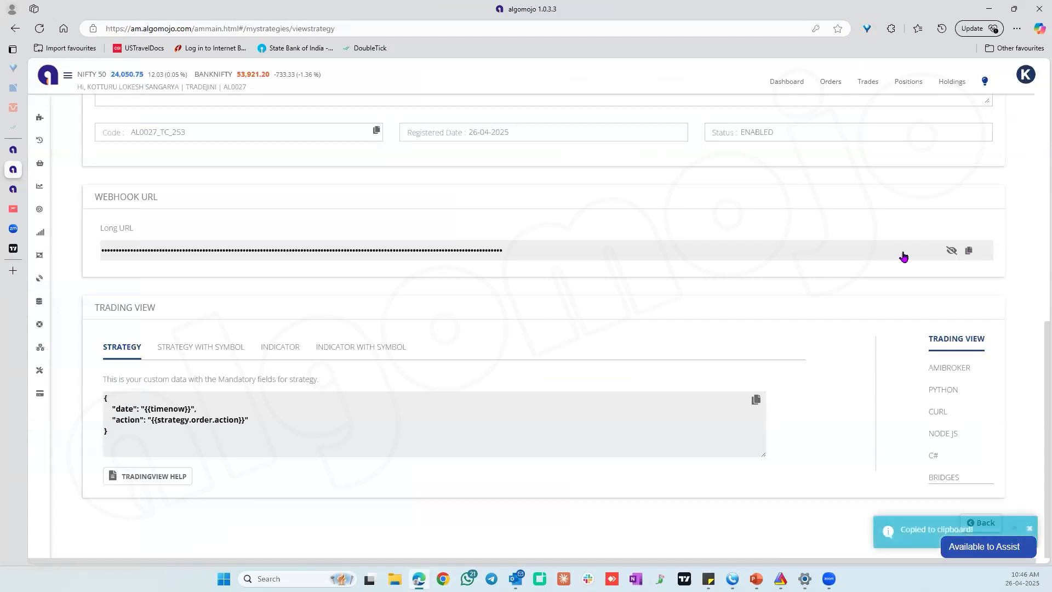
pyautogui.moveTo(25, 250)
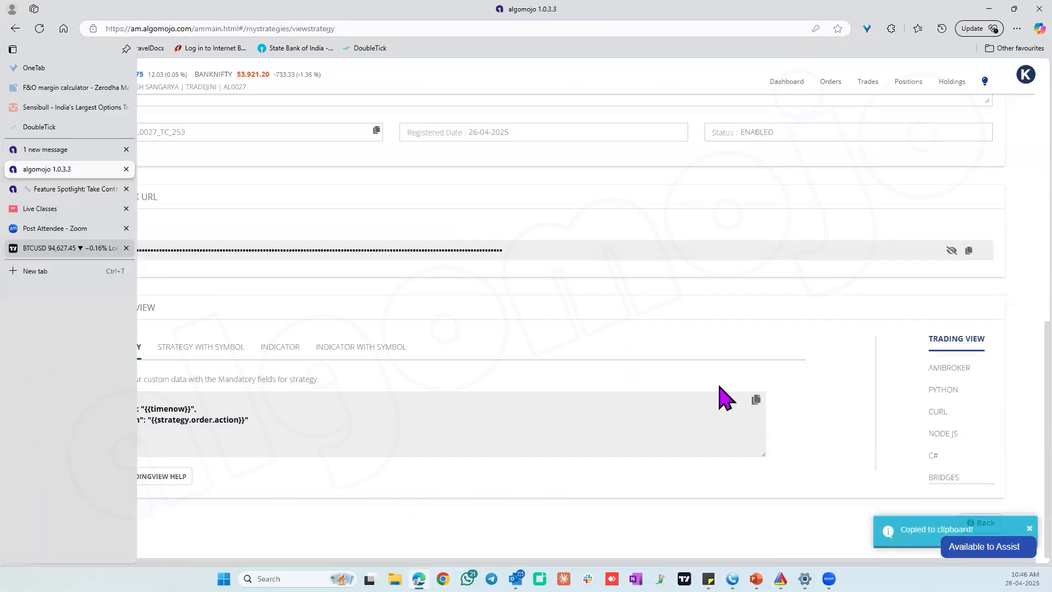
pyautogui.click(583, 367)
pyautogui.hotkey('ctrl', 'v')
# Return to the alert's main settings and create the NF DEMO 26TH alert.
pyautogui.click(435, 183)
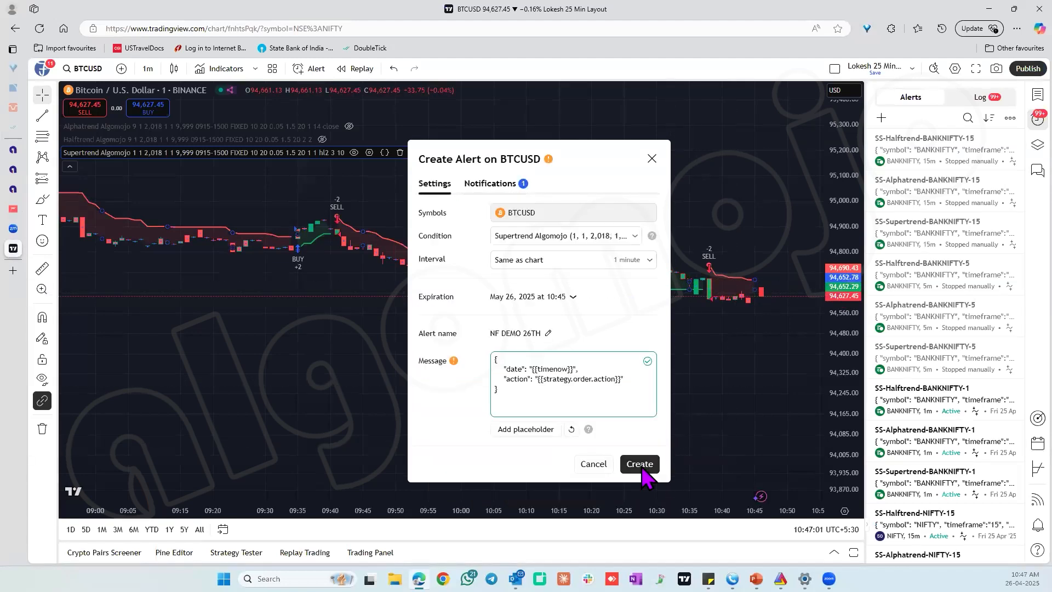
pyautogui.click(640, 464)
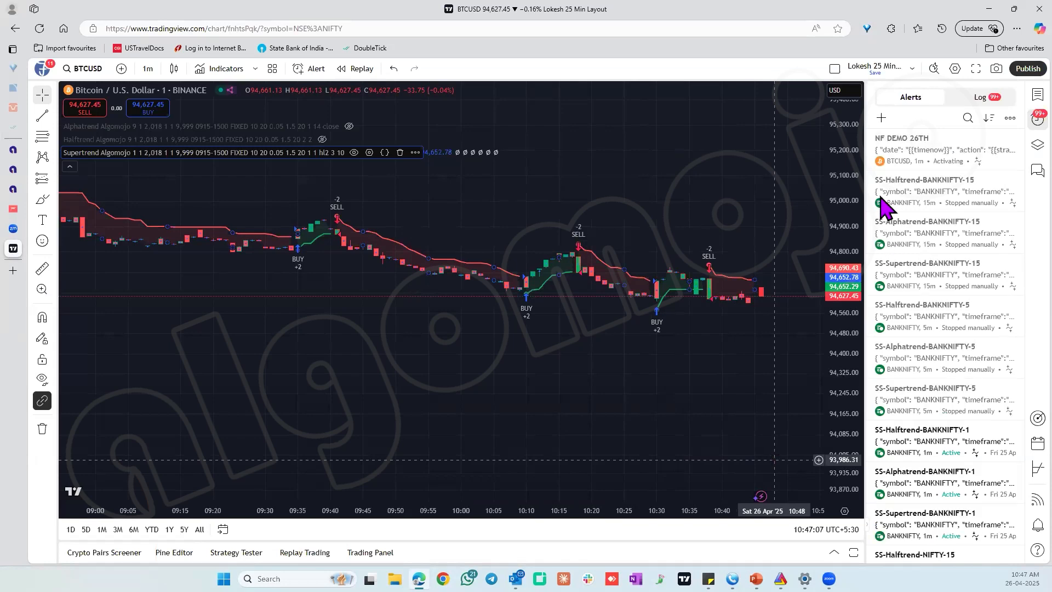
pyautogui.moveTo(930, 157)
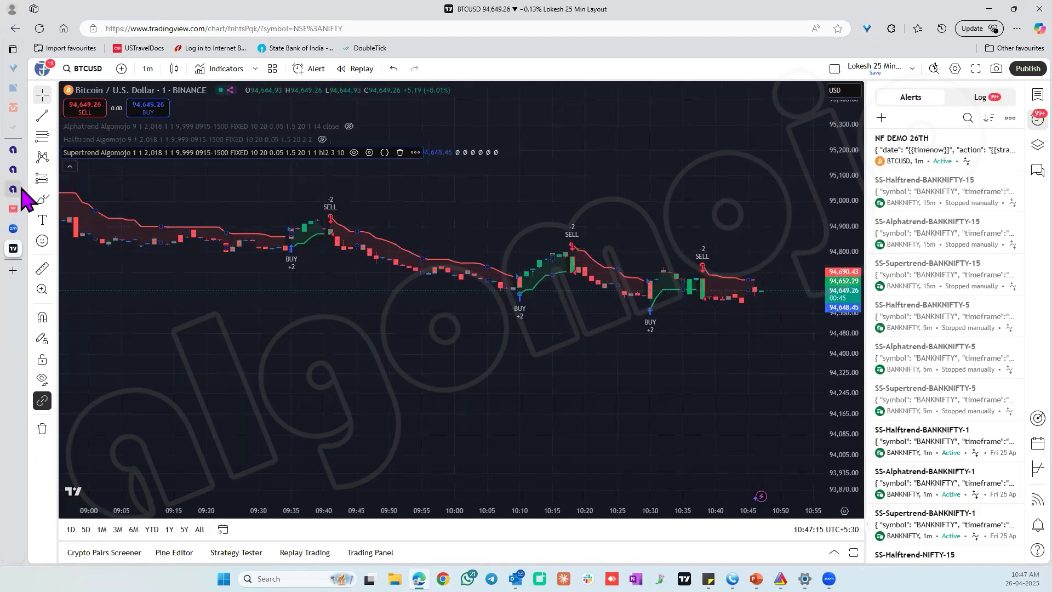
# Switch to Algomojo and go back from the strategy's details to the list of strategies.
pyautogui.click(46, 171)
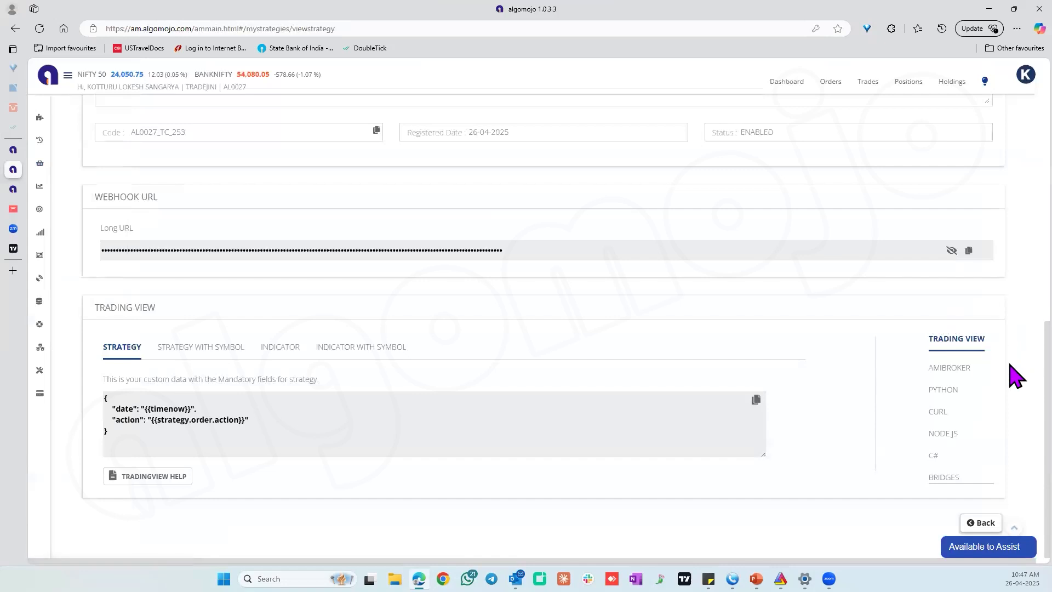
pyautogui.click(1040, 300)
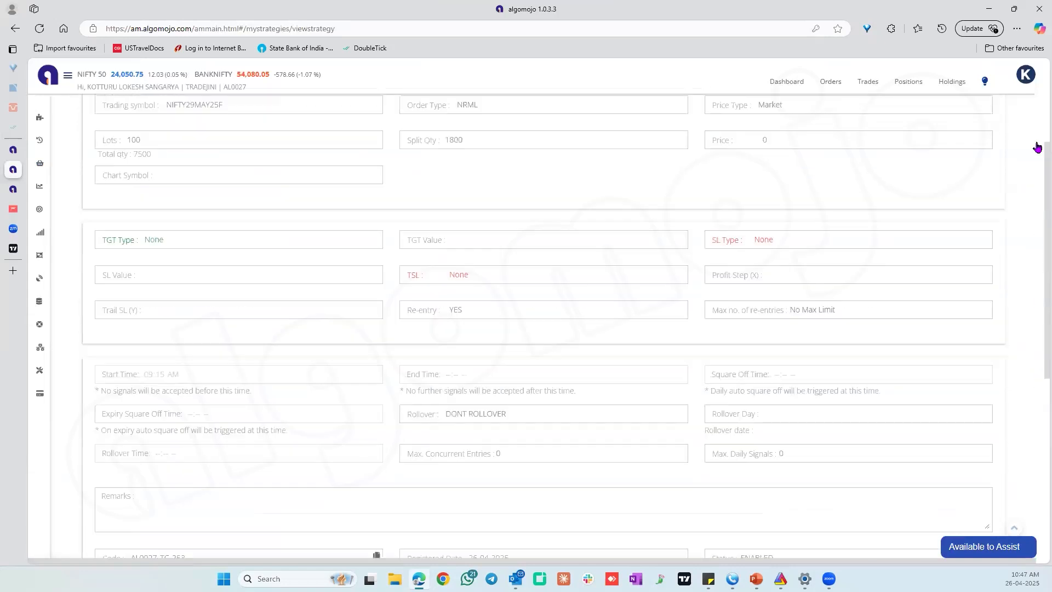
pyautogui.click(995, 115)
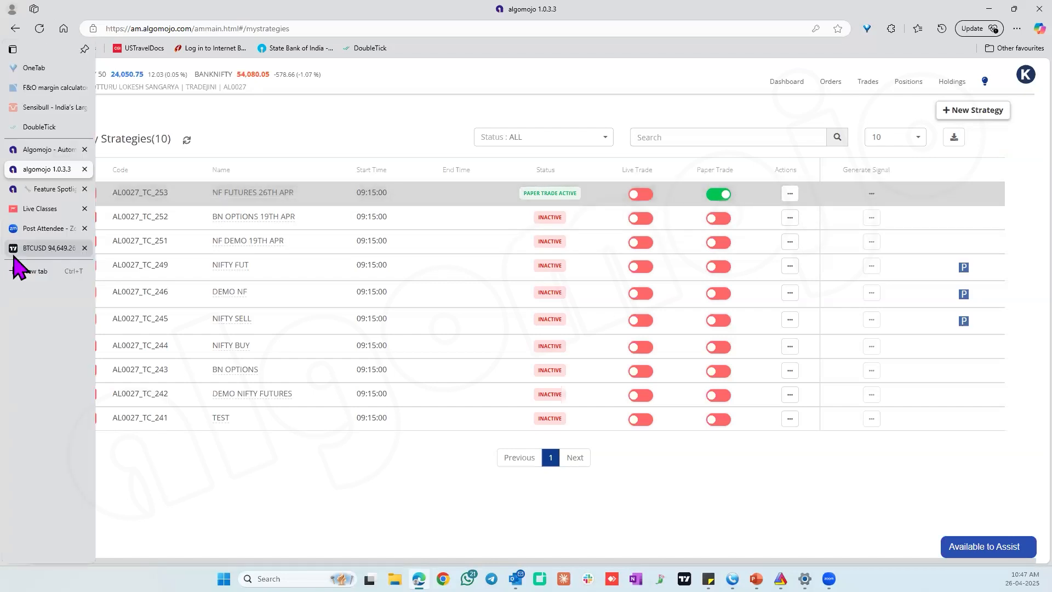
# Switch to the TradingView chart and select the 1 minute interval for BTCUSD.
pyautogui.click(42, 248)
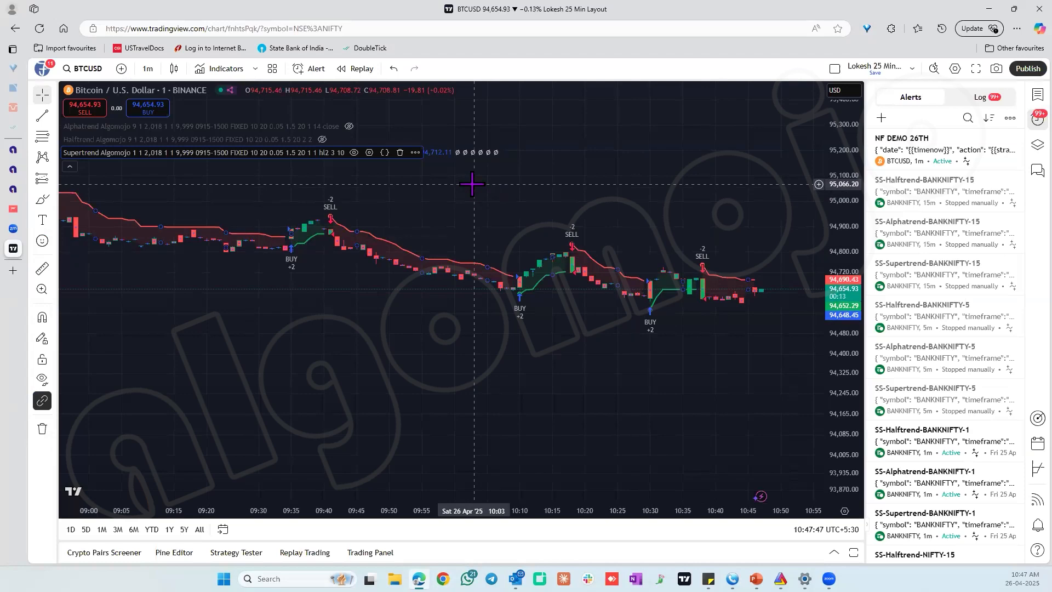
pyautogui.click(147, 71)
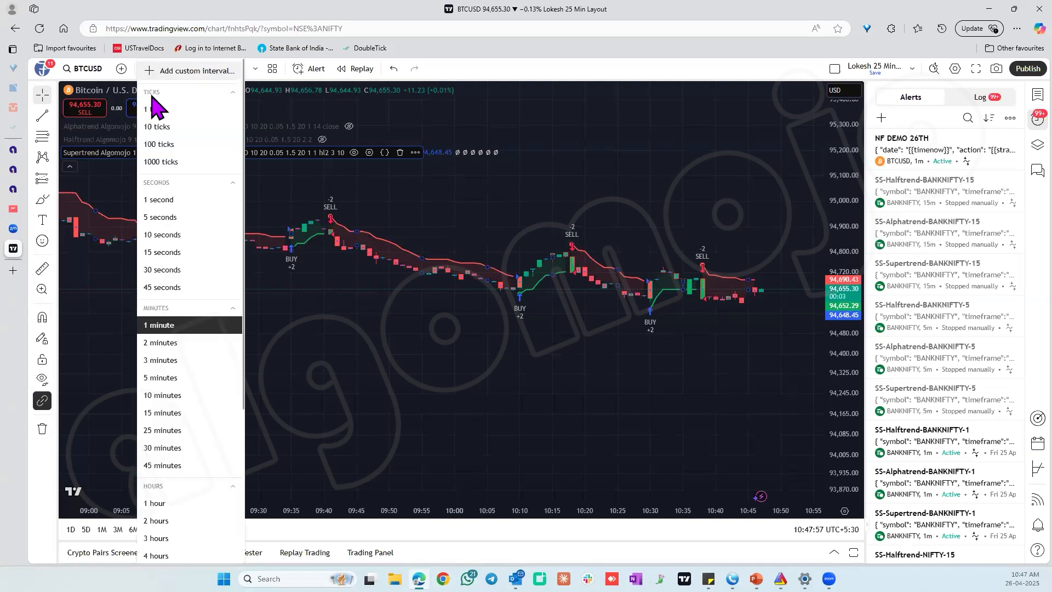
pyautogui.click(174, 326)
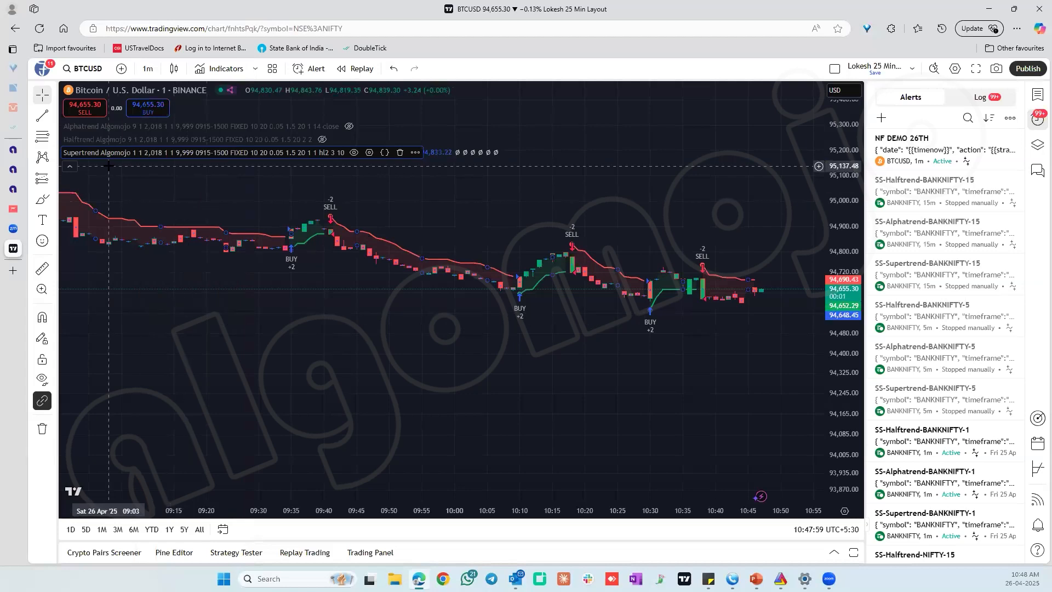
pyautogui.click(415, 153)
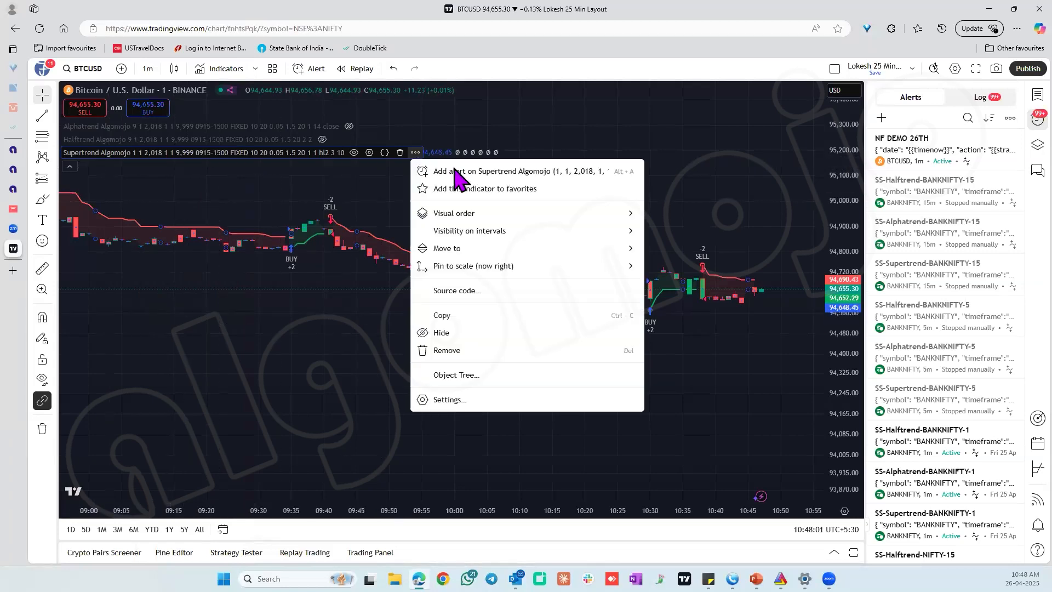
pyautogui.click(457, 168)
pyautogui.click(564, 394)
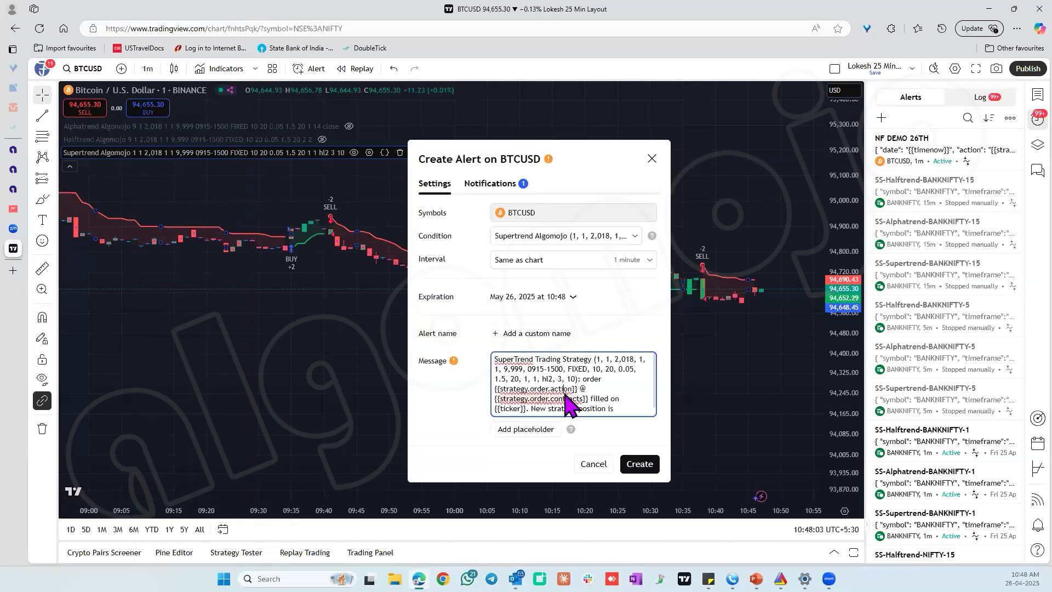
pyautogui.hotkey('ctrl', 'a')
pyautogui.press('BackSpace')
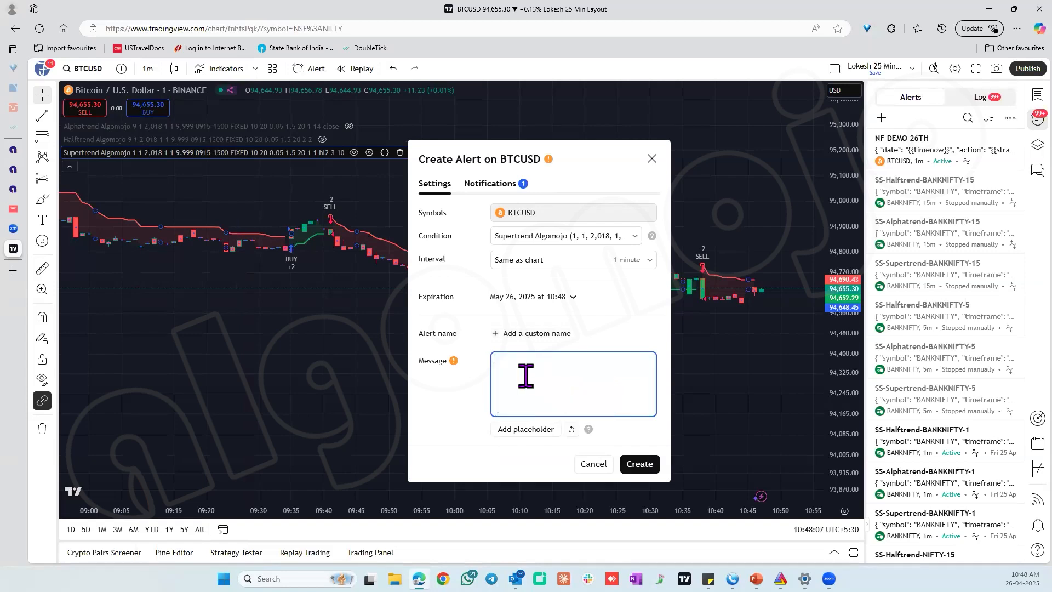
pyautogui.click(485, 184)
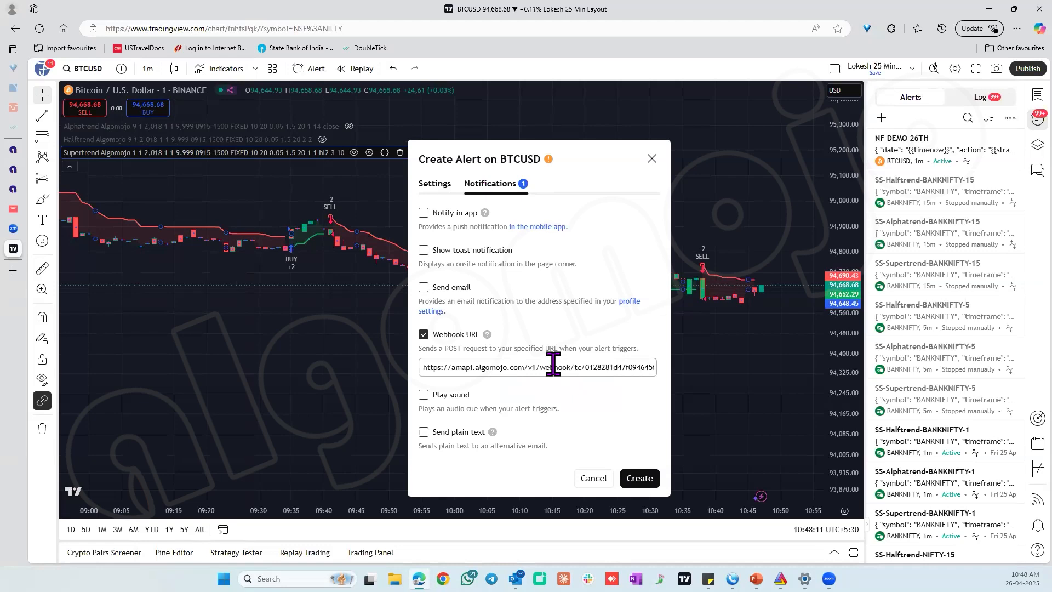
pyautogui.click(595, 478)
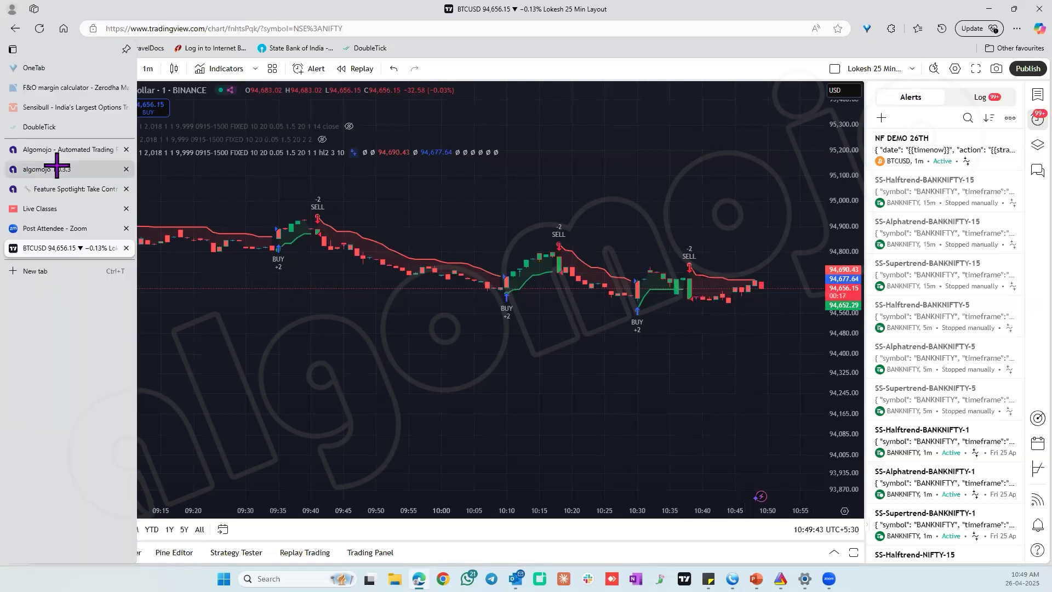
# Switch to Algomojo, examine the manual signal options of the NF FUTURES 26TH APR strategy and close them.
pyautogui.click(34, 167)
pyautogui.click(879, 192)
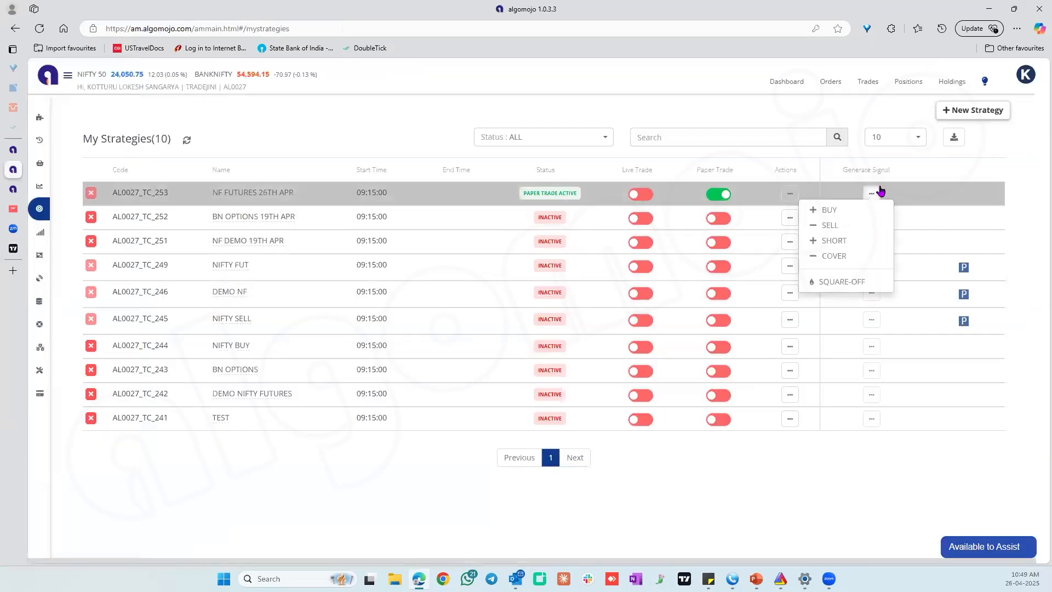
pyautogui.click(1027, 76)
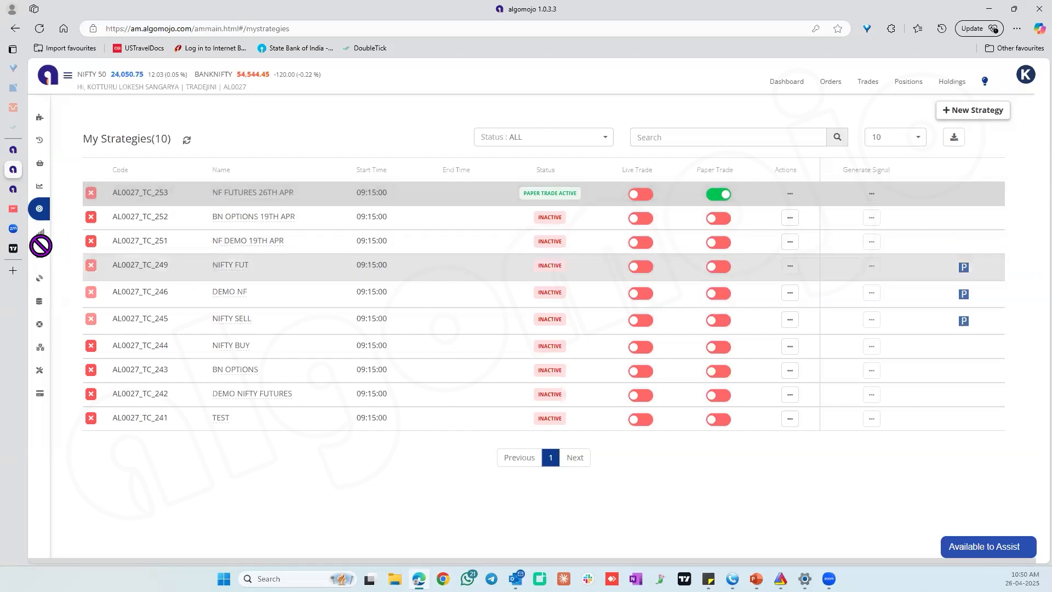
# Switch to TradingView, start another alert on the Supertrend Algomojo strategy and clear its default message.
pyautogui.click(14, 251)
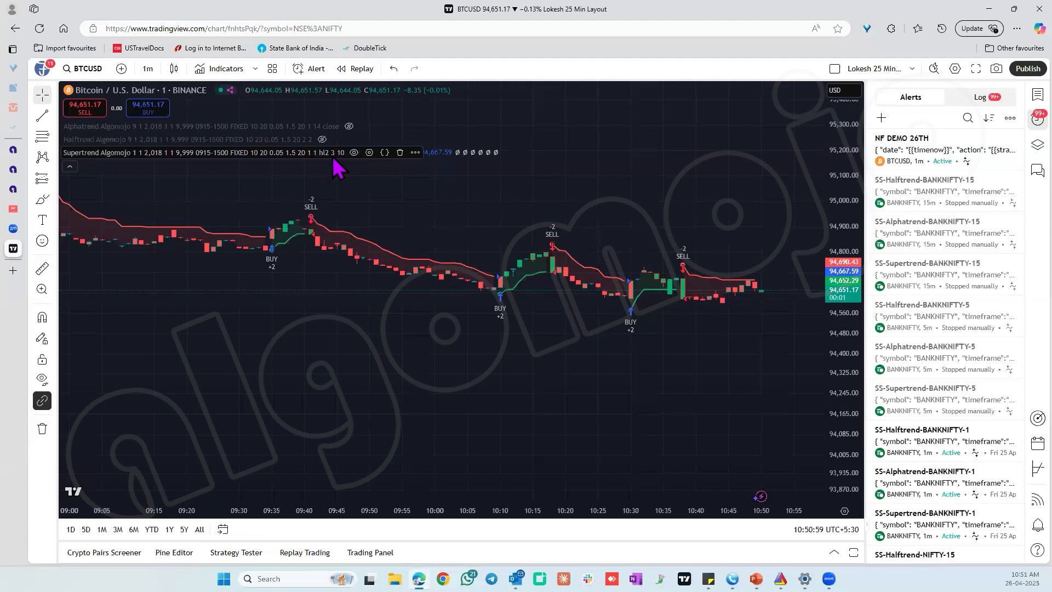
pyautogui.click(415, 153)
pyautogui.click(445, 171)
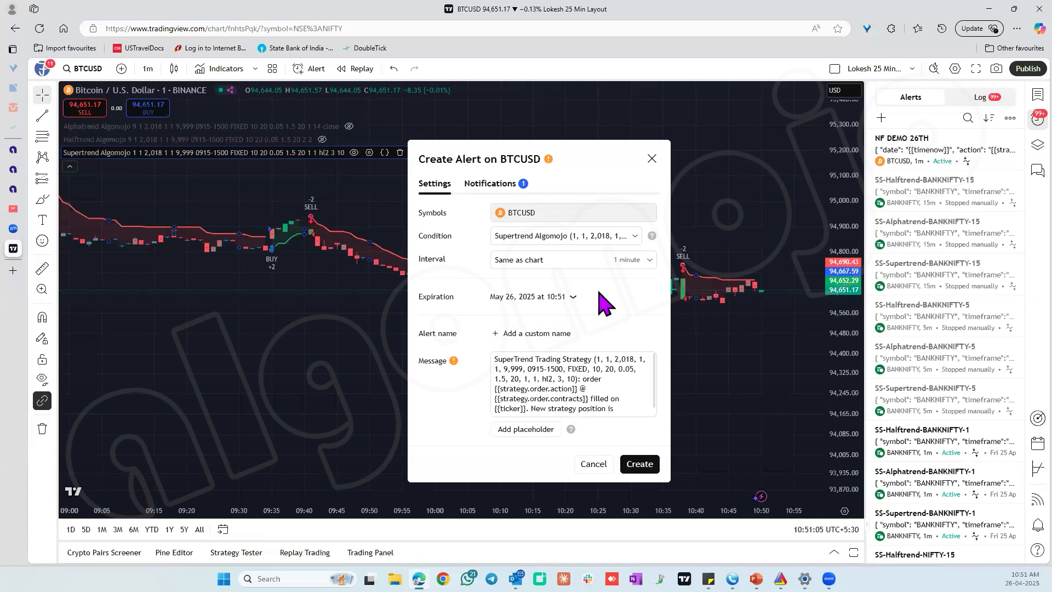
pyautogui.click(528, 379)
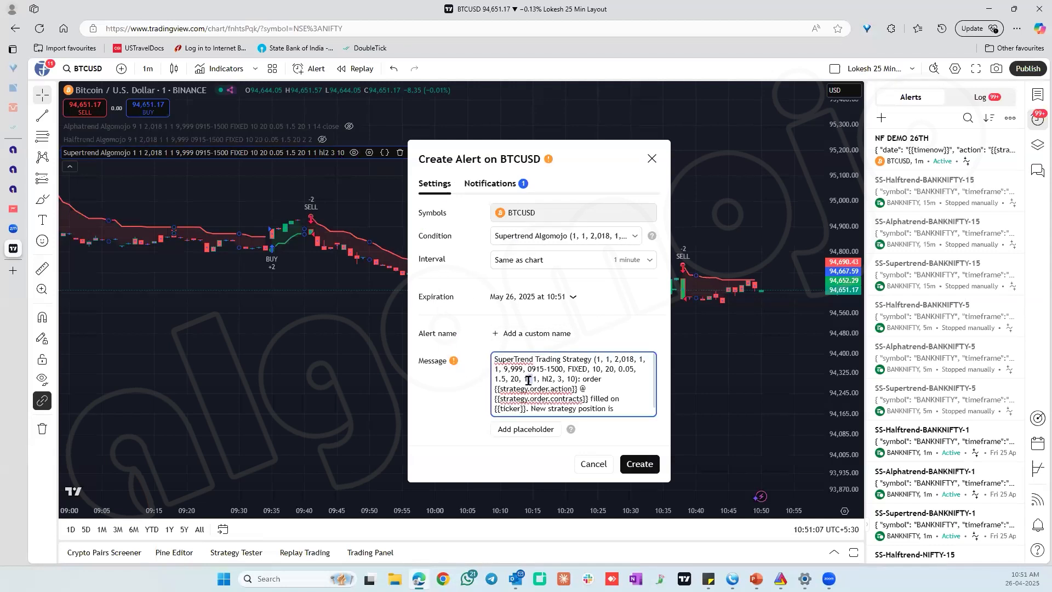
pyautogui.hotkey('ctrl', 'a')
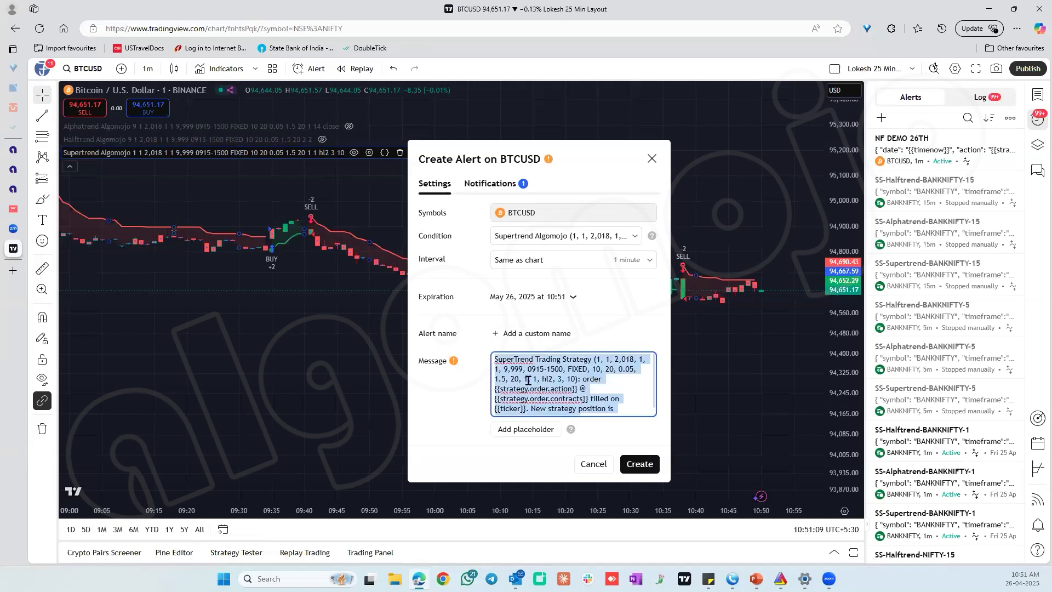
pyautogui.press('BackSpace')
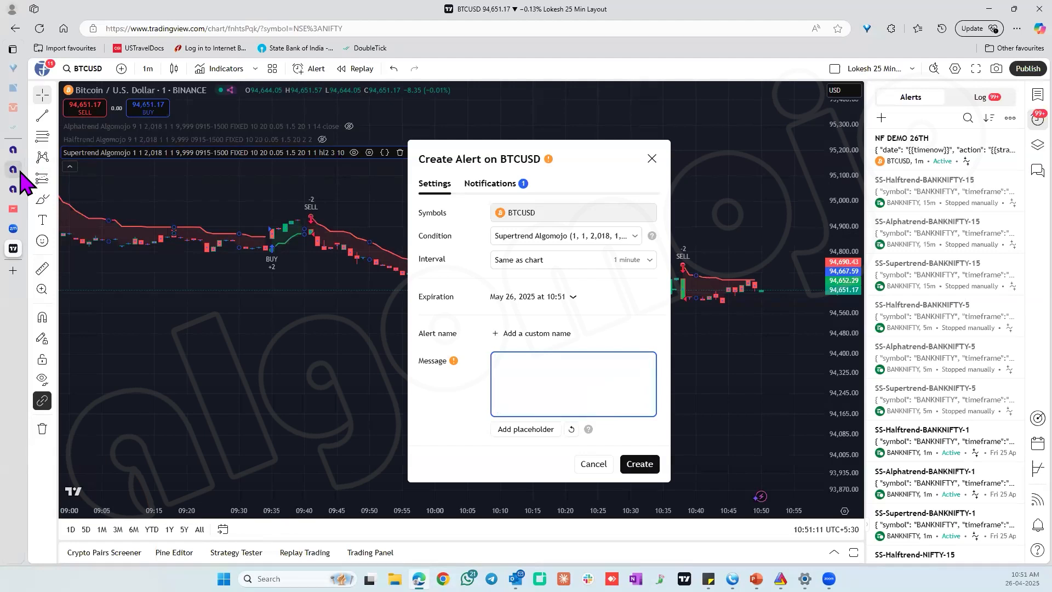
# Switch to Algomojo, view the details of the NF FUTURES 26TH APR strategy and copy its TradingView strategy message code.
pyautogui.moveTo(22, 178)
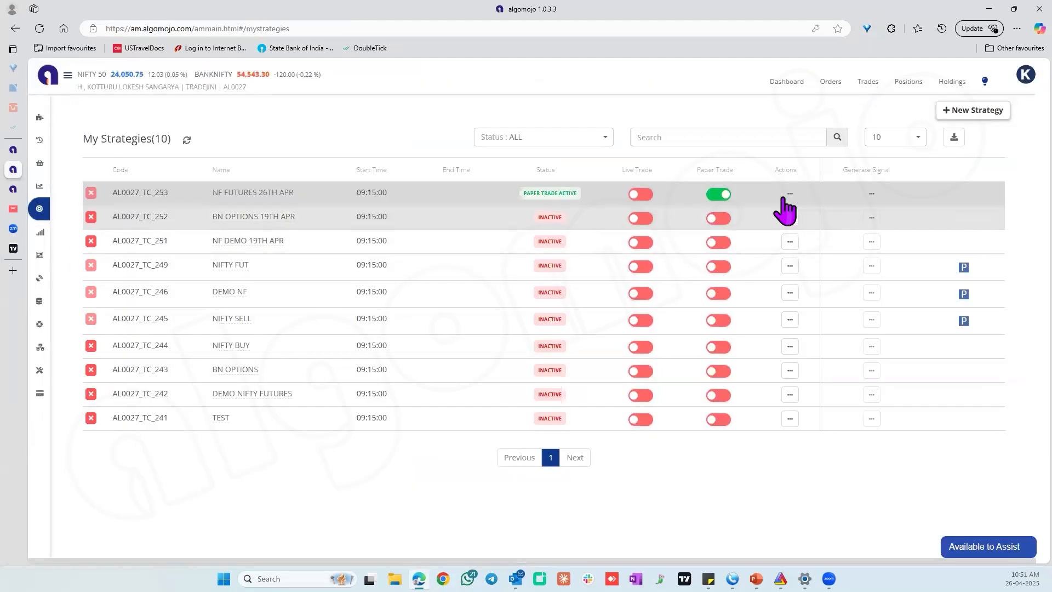
pyautogui.click(790, 195)
pyautogui.click(766, 210)
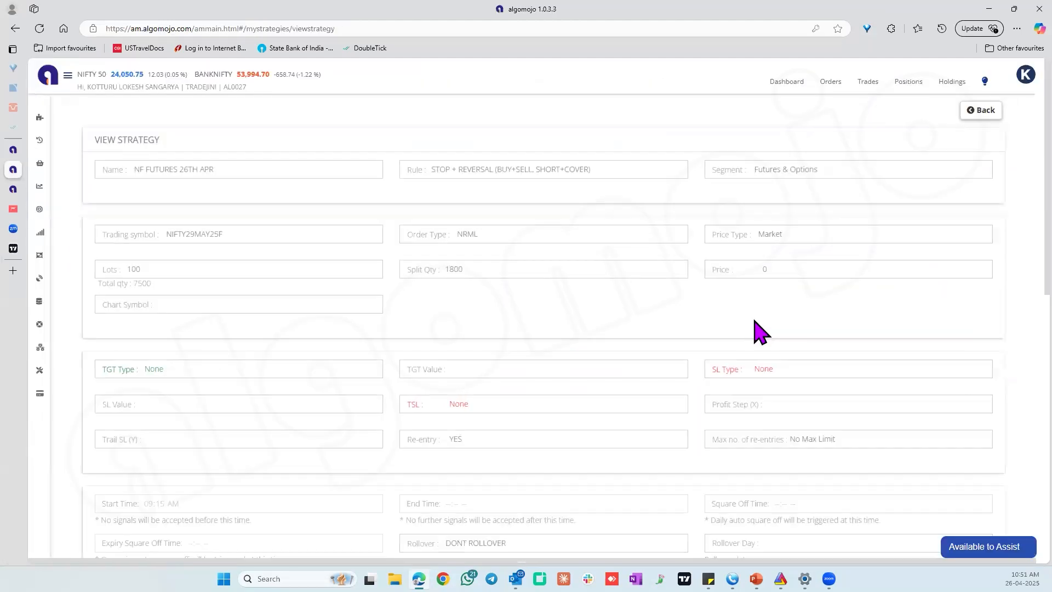
pyautogui.scroll(-5, 757, 328)
pyautogui.scroll(2, 762, 324)
pyautogui.scroll(-4, 766, 331)
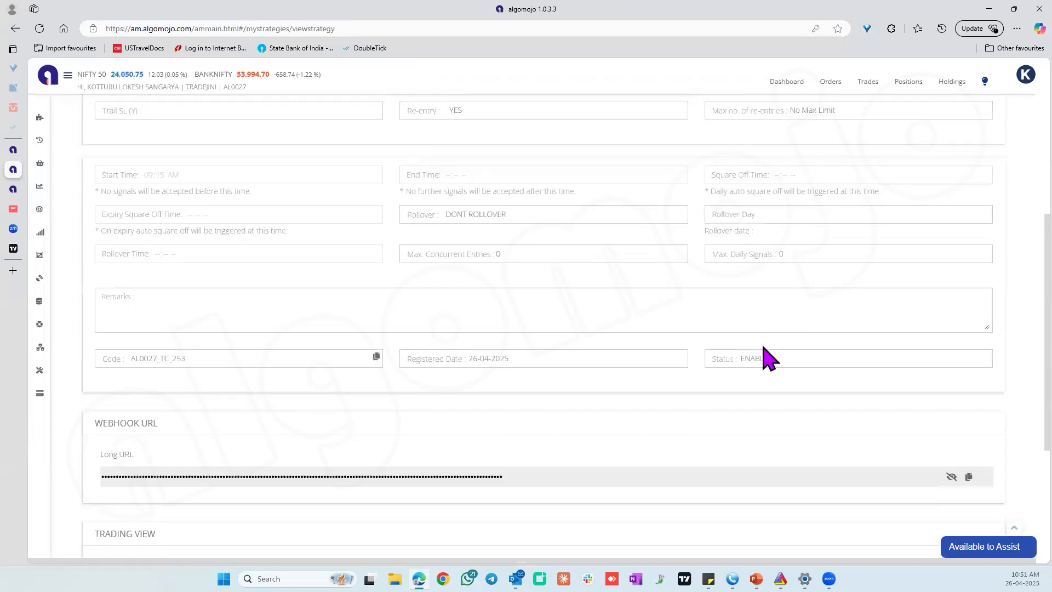
pyautogui.scroll(1, 749, 428)
pyautogui.scroll(-2, 1040, 475)
pyautogui.scroll(-1, 1040, 475)
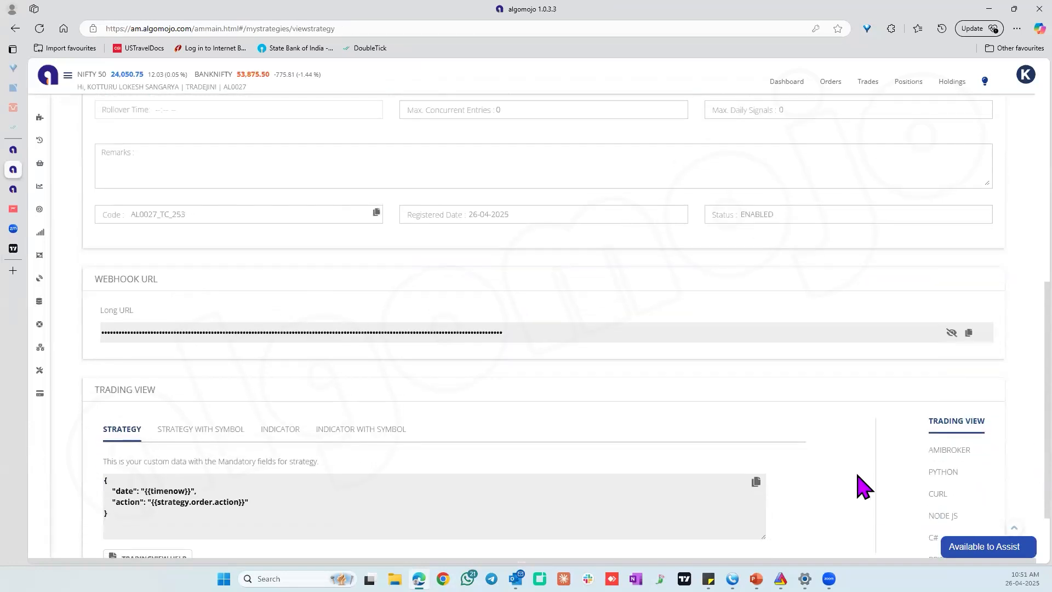
pyautogui.click(756, 482)
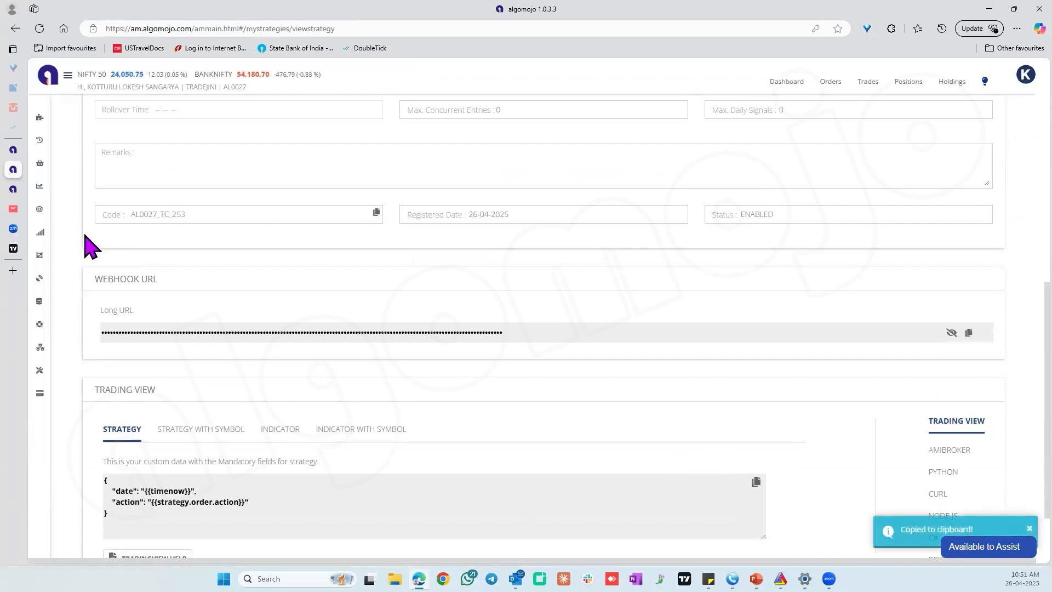
# Switch to TradingView, paste the copied code as the alert message and clear the alert's existing webhook URL.
pyautogui.click(22, 249)
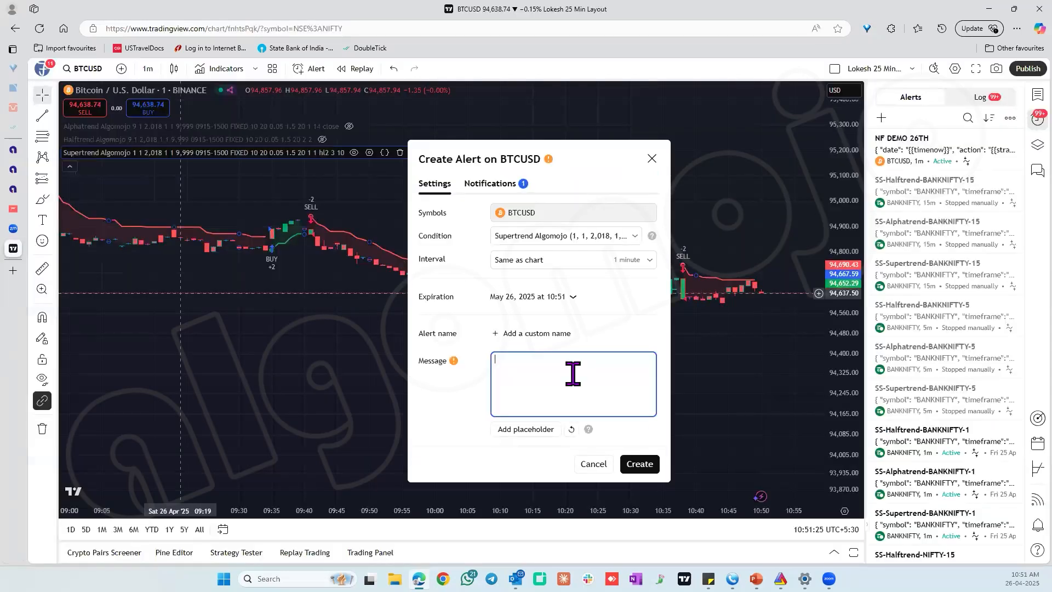
pyautogui.hotkey('ctrl', 'v')
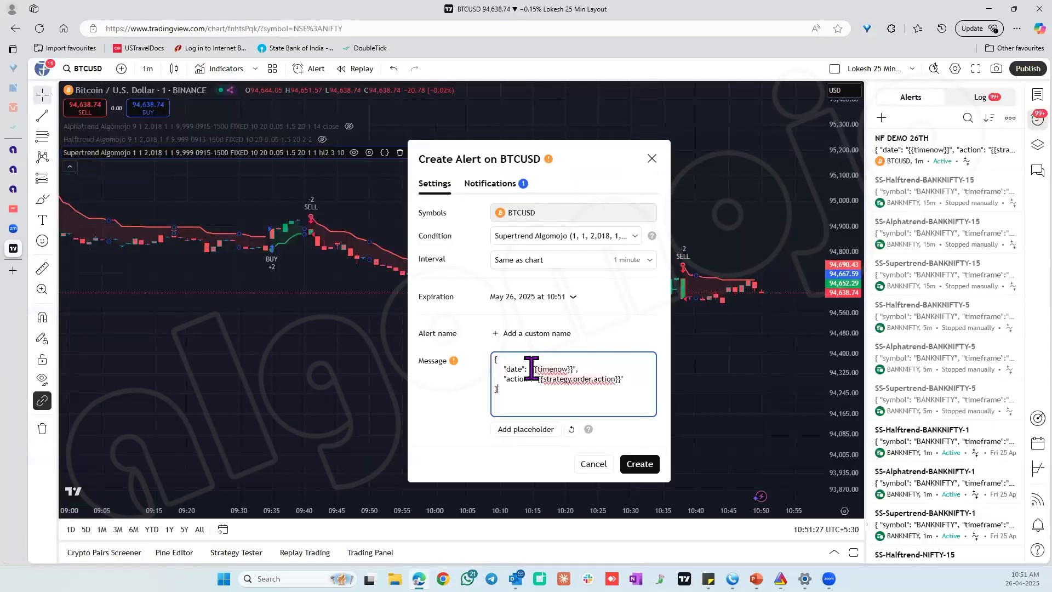
pyautogui.click(494, 190)
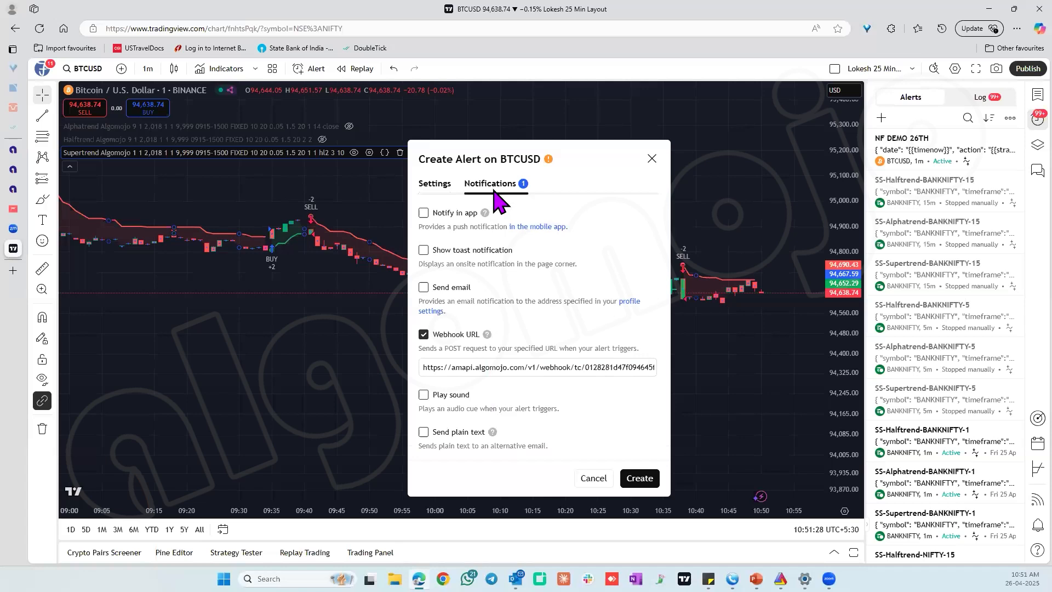
pyautogui.click(489, 370)
pyautogui.hotkey('ctrl', 'a')
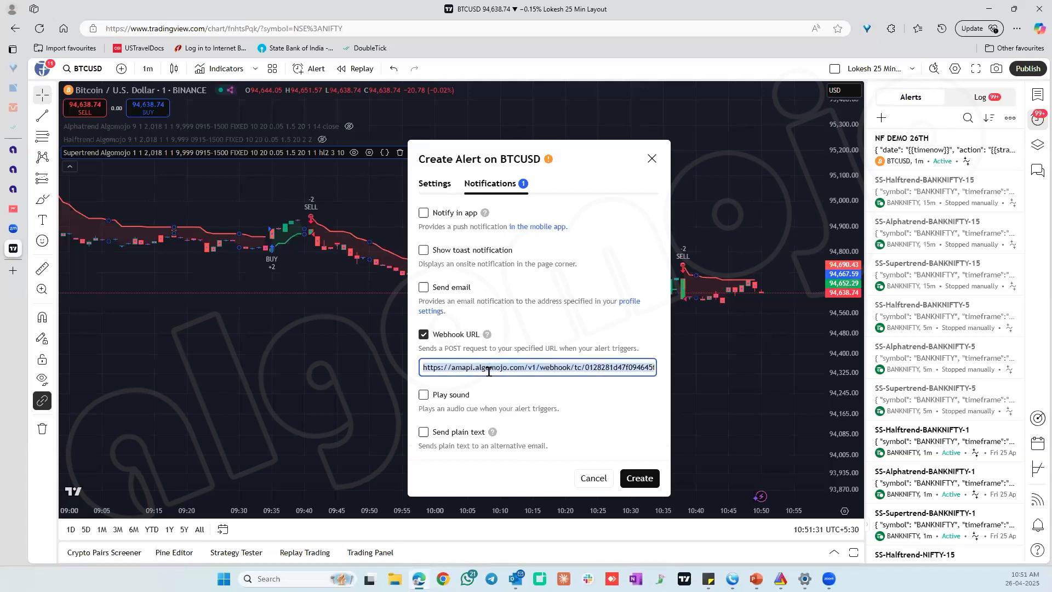
pyautogui.press('BackSpace')
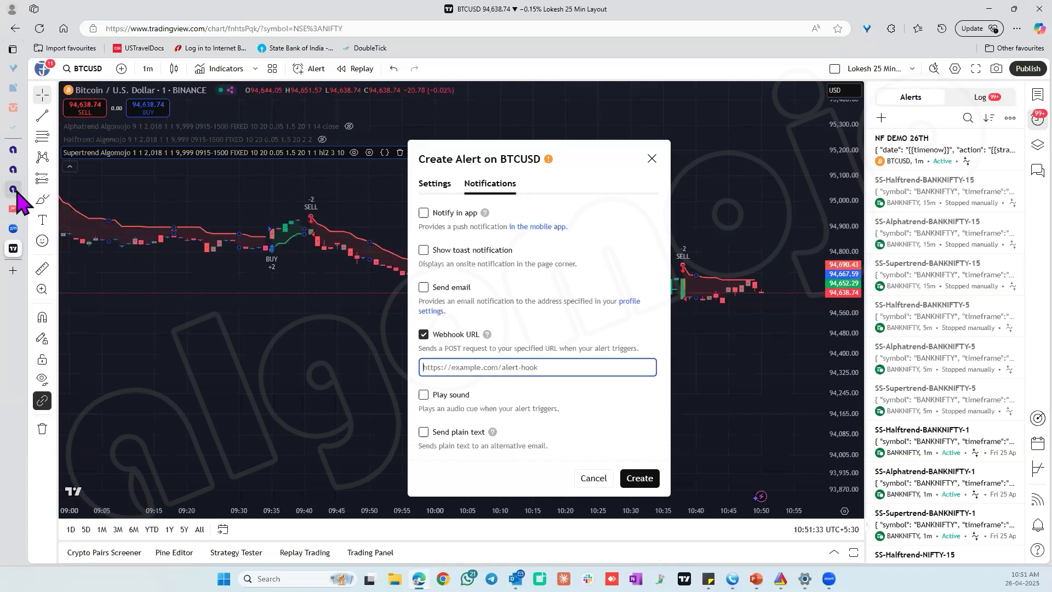
# Copy the strategy's webhook URL from Algomojo into the TradingView alert's webhook field, and cancel the alert.
pyautogui.click(32, 170)
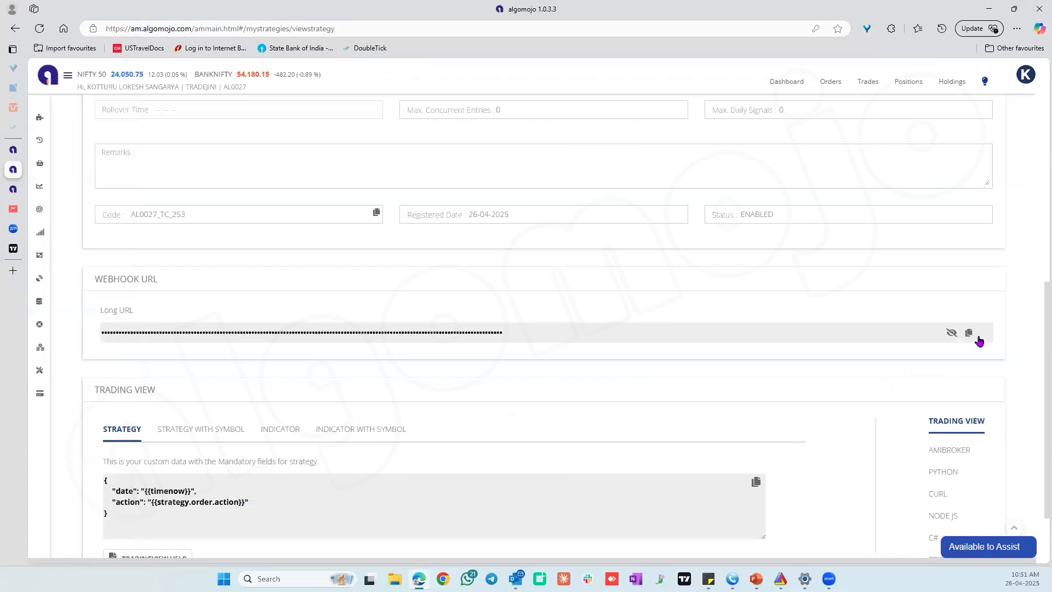
pyautogui.click(970, 333)
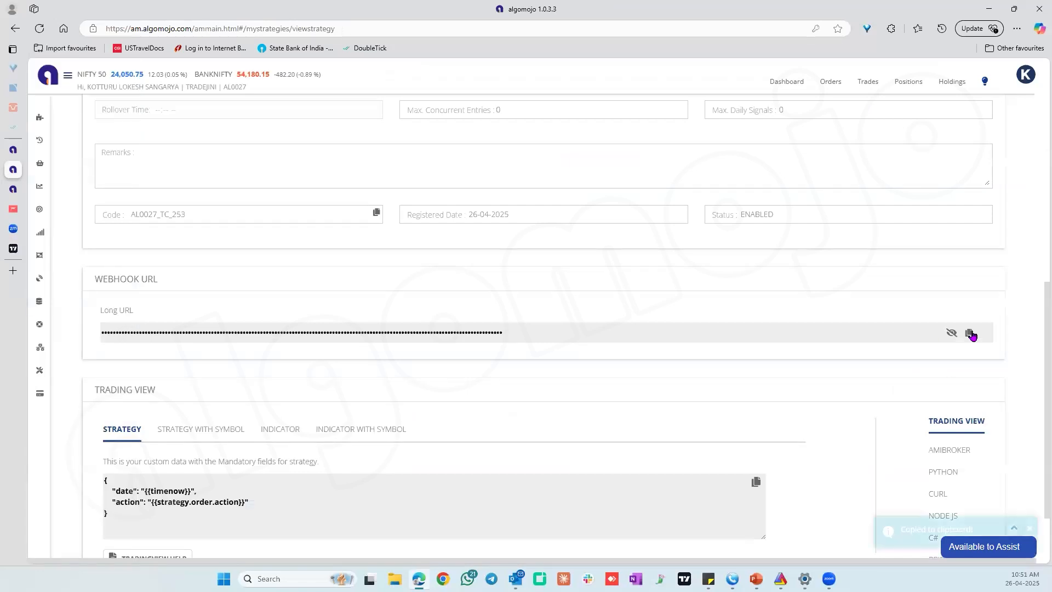
pyautogui.click(13, 248)
pyautogui.click(464, 368)
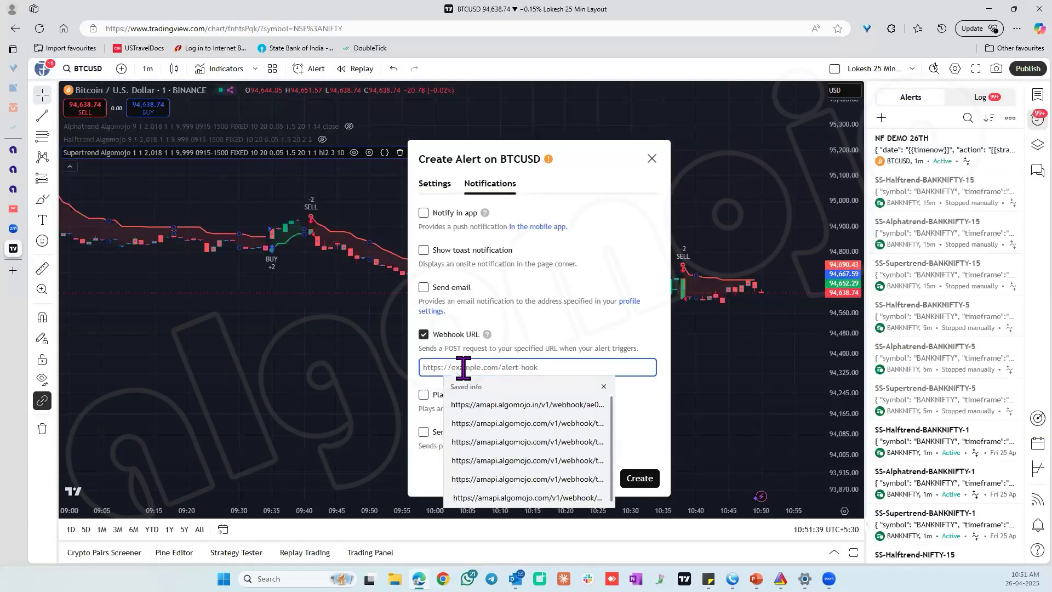
pyautogui.hotkey('ctrl', 'v')
pyautogui.click(434, 183)
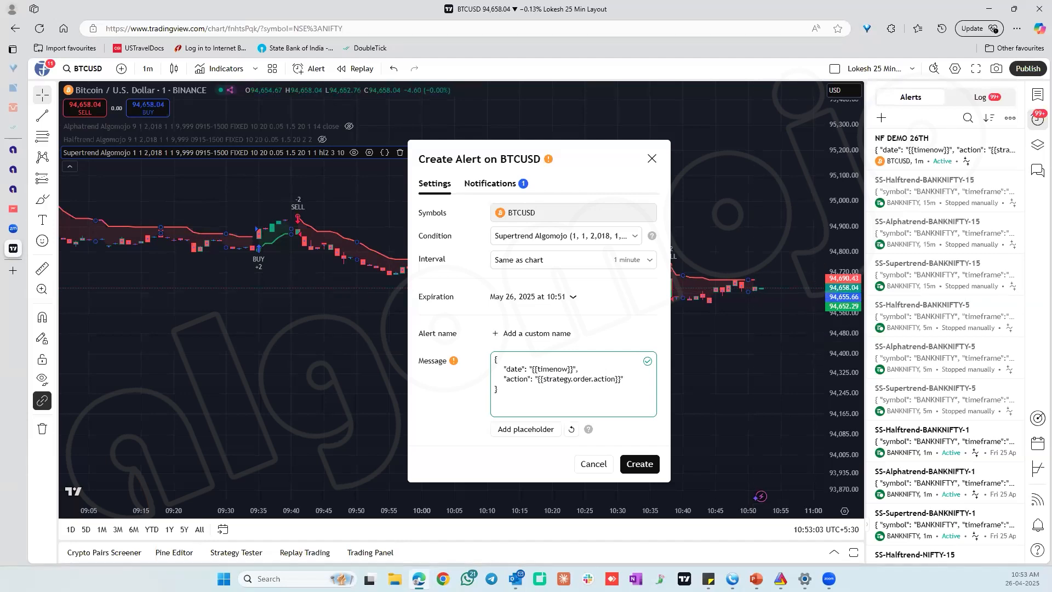
pyautogui.click(598, 464)
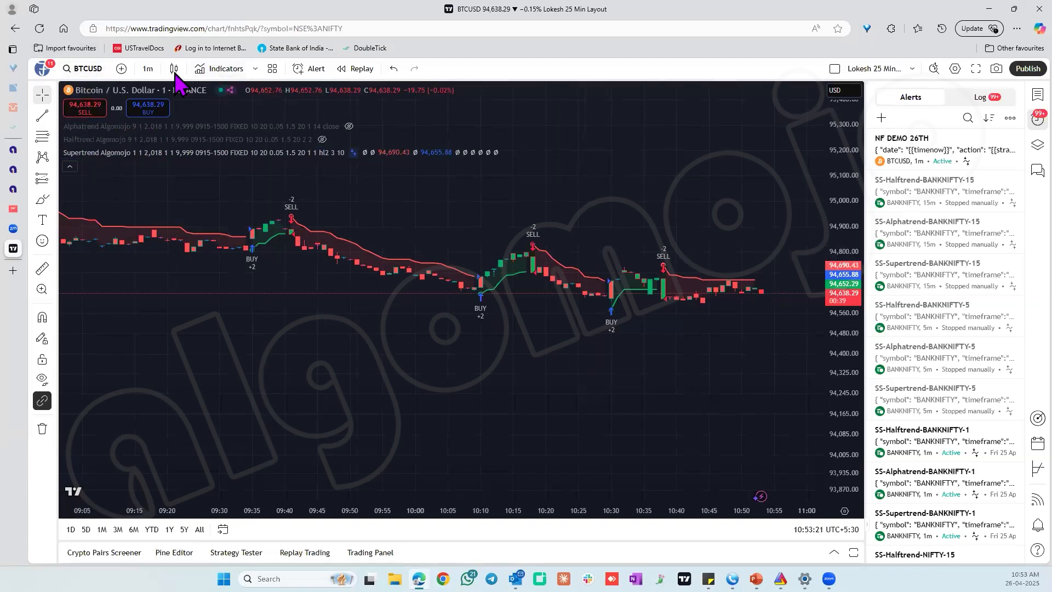
# Search the indicators for RSI and add Stochastic RSI to the BTCUSD chart.
pyautogui.click(224, 71)
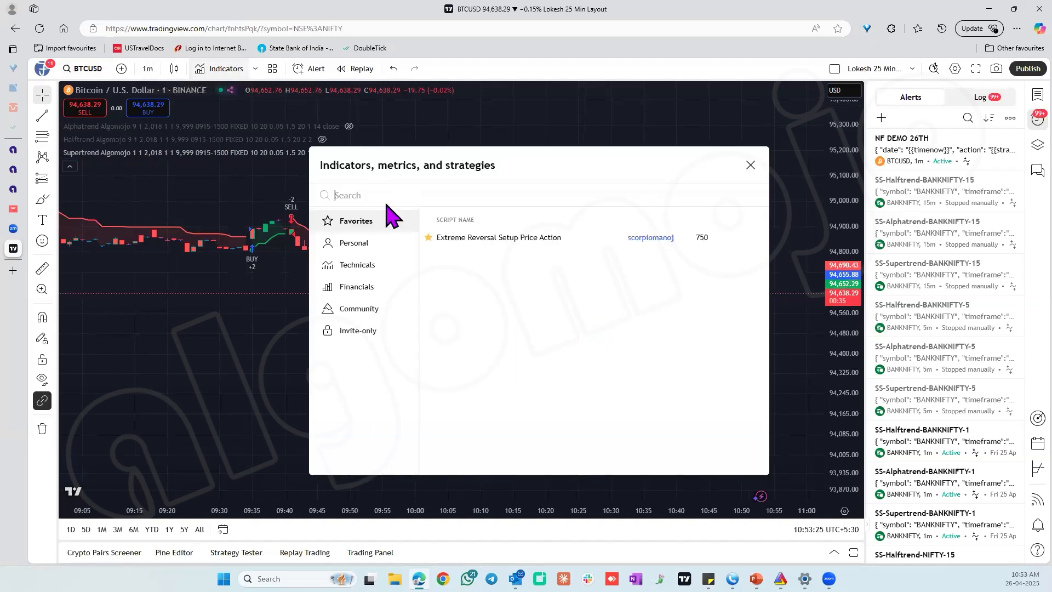
pyautogui.write('RSI')
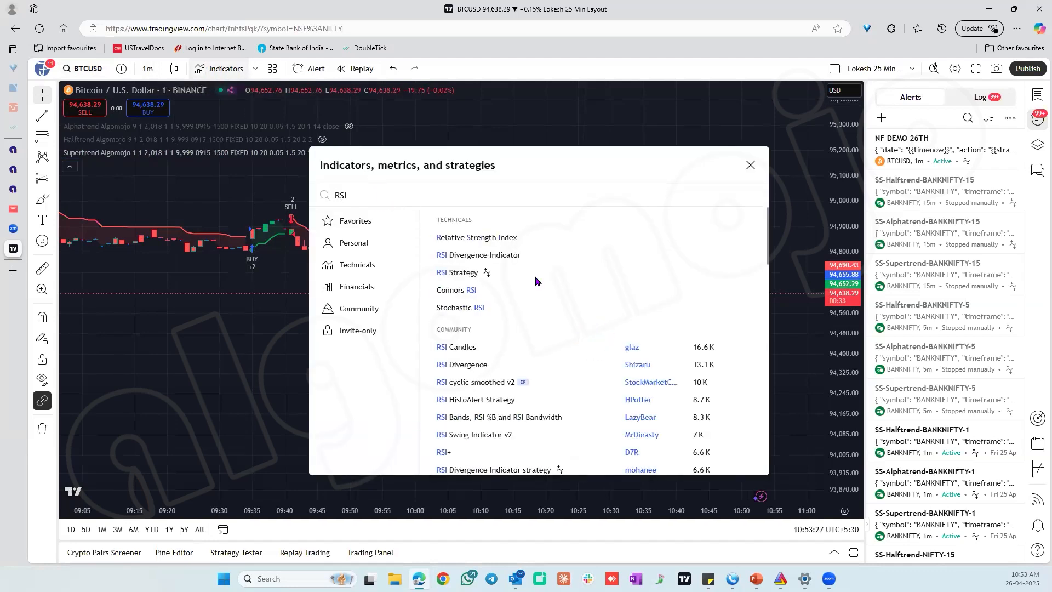
pyautogui.click(457, 308)
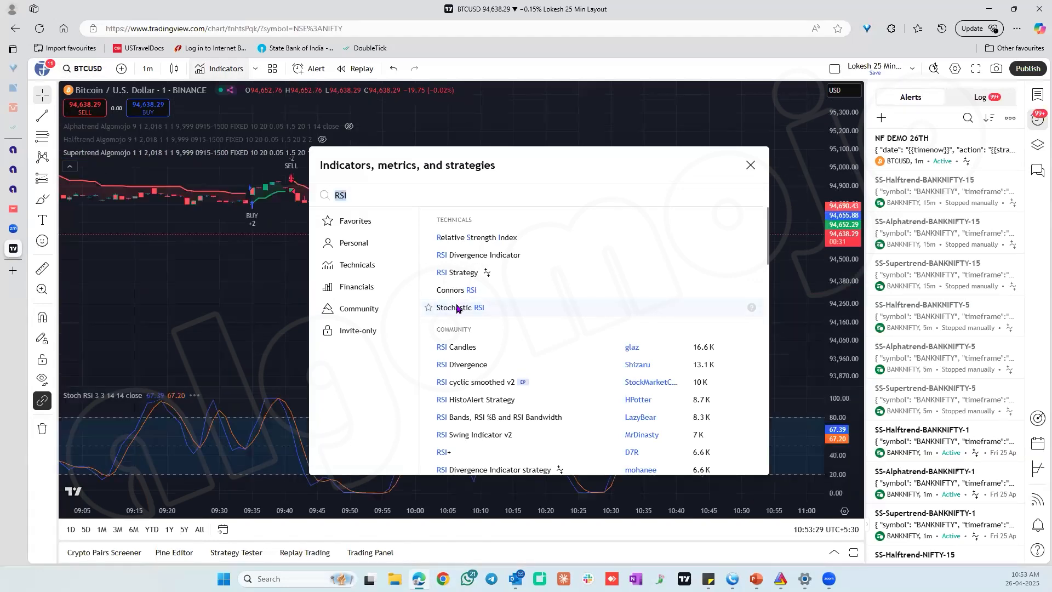
pyautogui.click(753, 166)
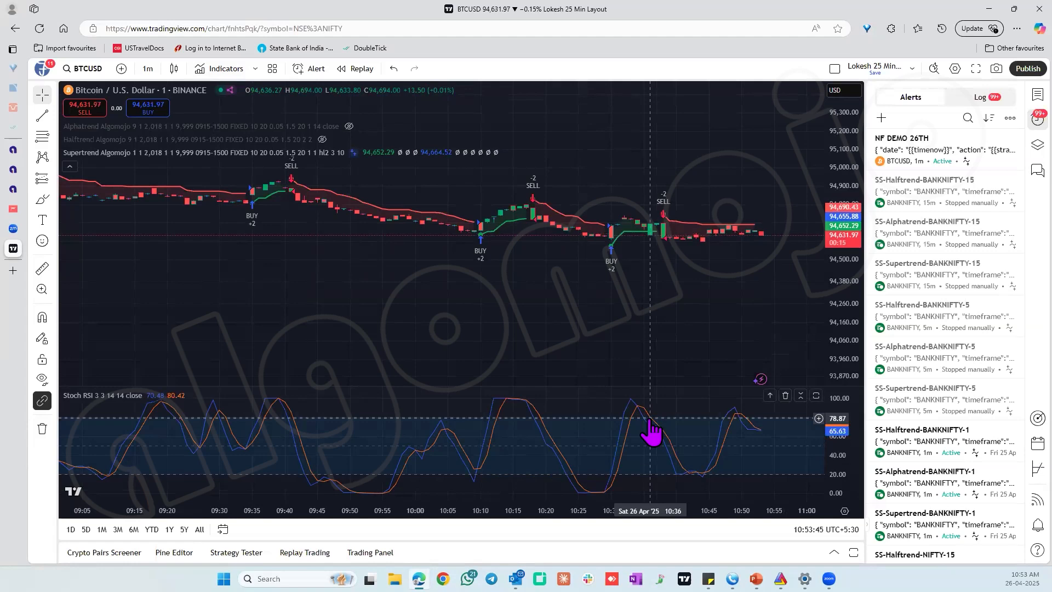
pyautogui.moveTo(105, 395)
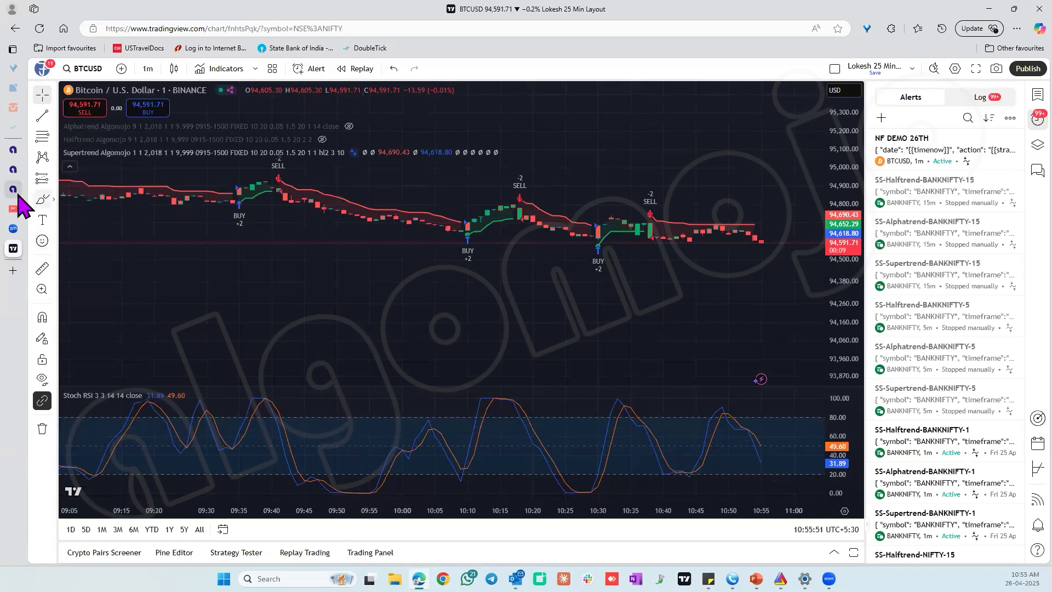
# Switch to Algomojo, leave the strategy's details and start creating a new strategy.
pyautogui.moveTo(30, 189)
pyautogui.click(51, 172)
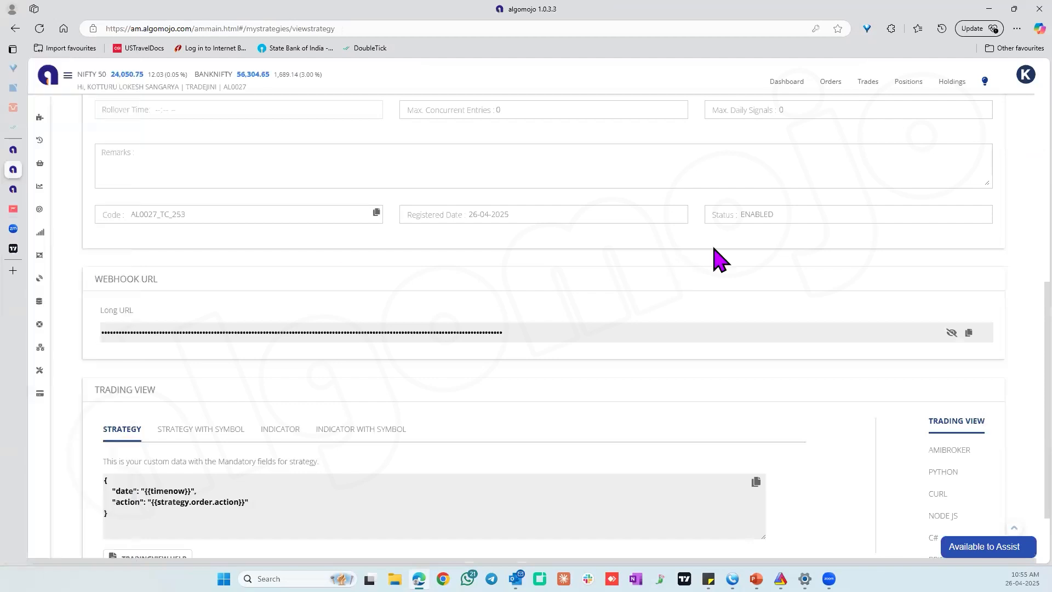
pyautogui.moveTo(1039, 426); pyautogui.dragTo(1036, 160)
pyautogui.click(990, 119)
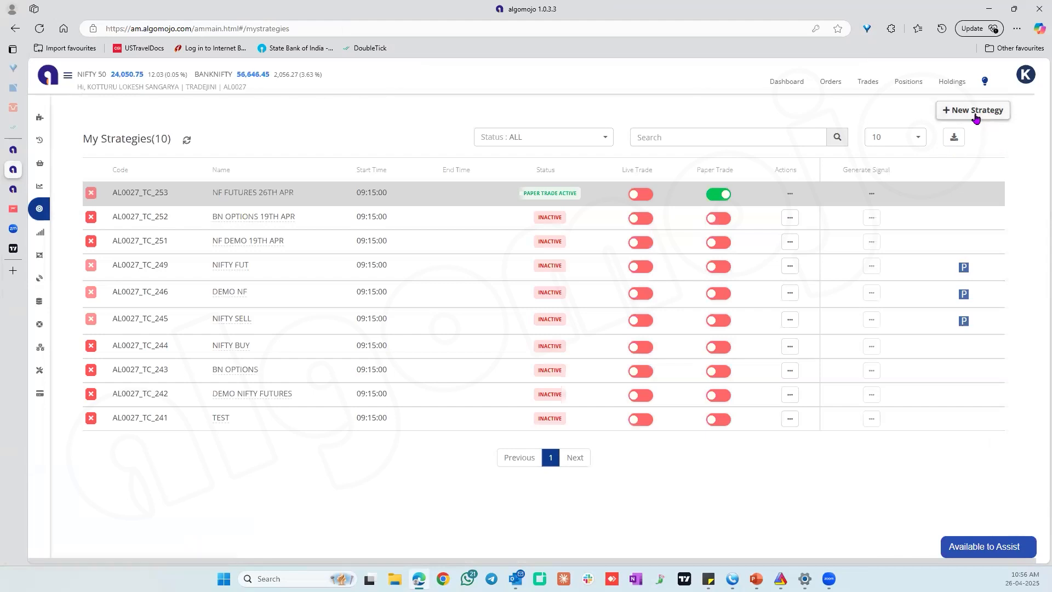
pyautogui.click(976, 111)
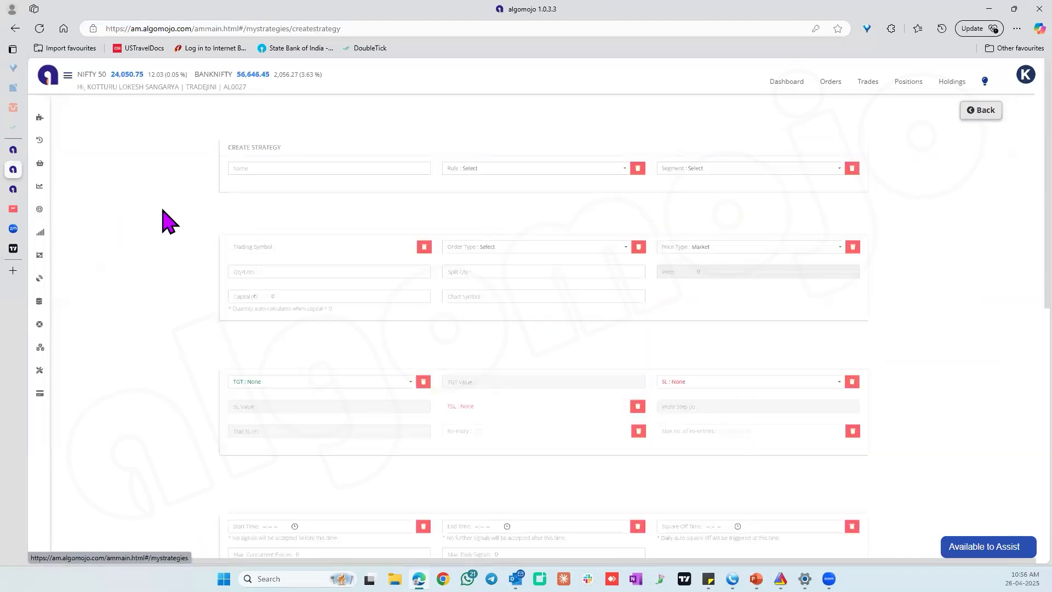
# Name the new strategy BN OPTIONS IND.
pyautogui.click(165, 170)
pyautogui.write('BN OPTIONS')
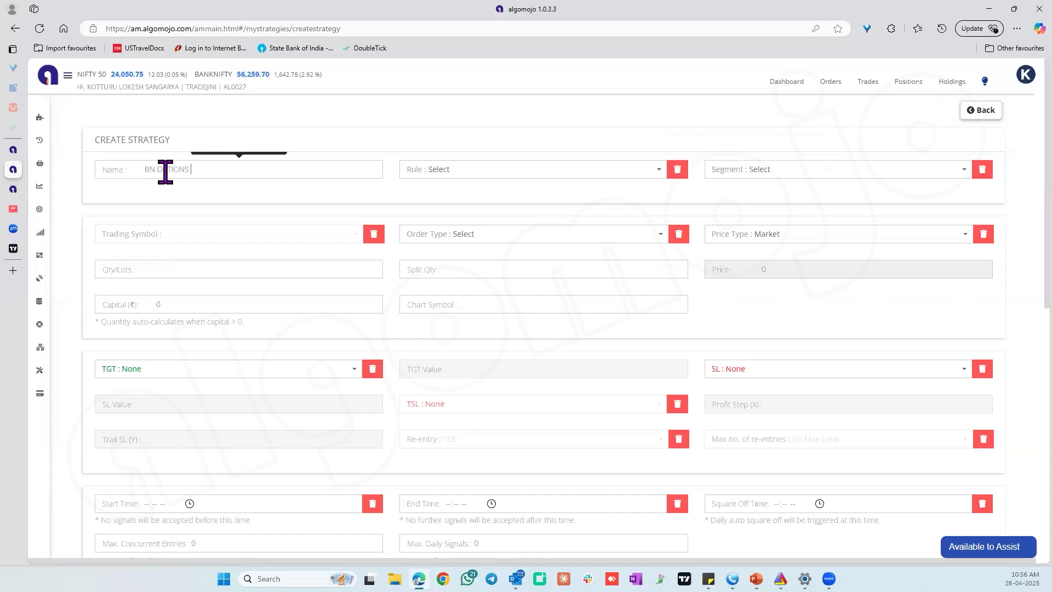
pyautogui.write(' IND')
# Set the strategy's rule to STOP + REVERSAL (BUY+SELL, SHORT+COVER) and its segment to Options - Dynamic Symbol.
pyautogui.click(485, 174)
pyautogui.click(493, 260)
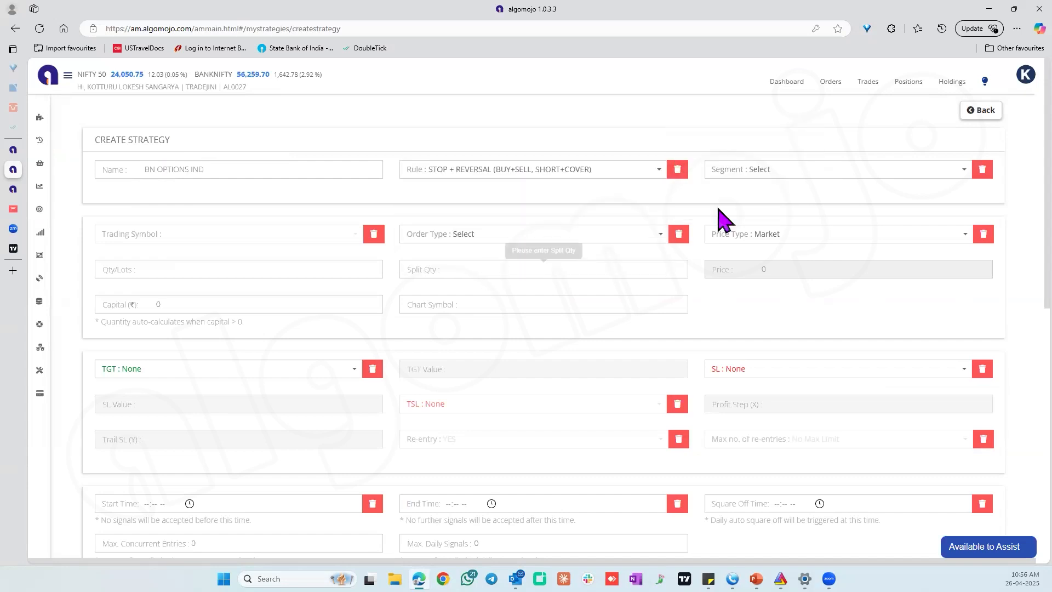
pyautogui.click(810, 187)
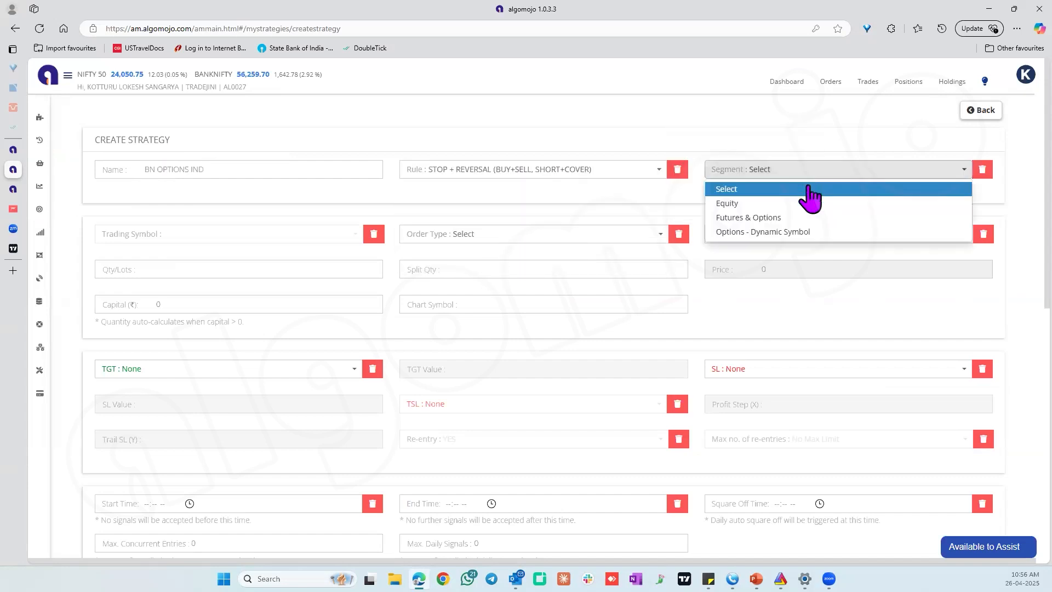
pyautogui.click(791, 232)
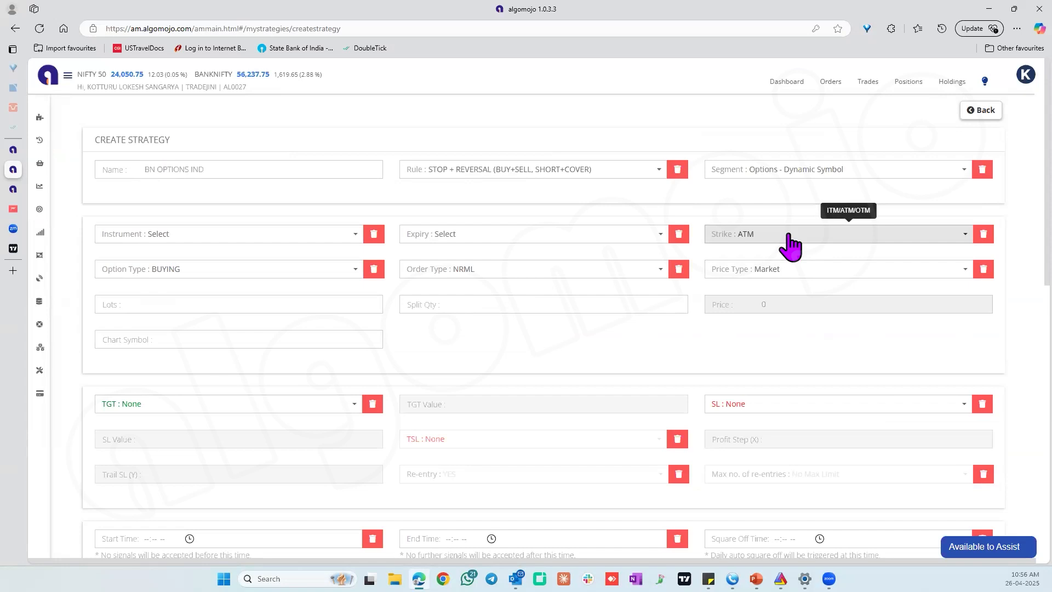
# Set the strategy's strike to ITM5.
pyautogui.click(789, 235)
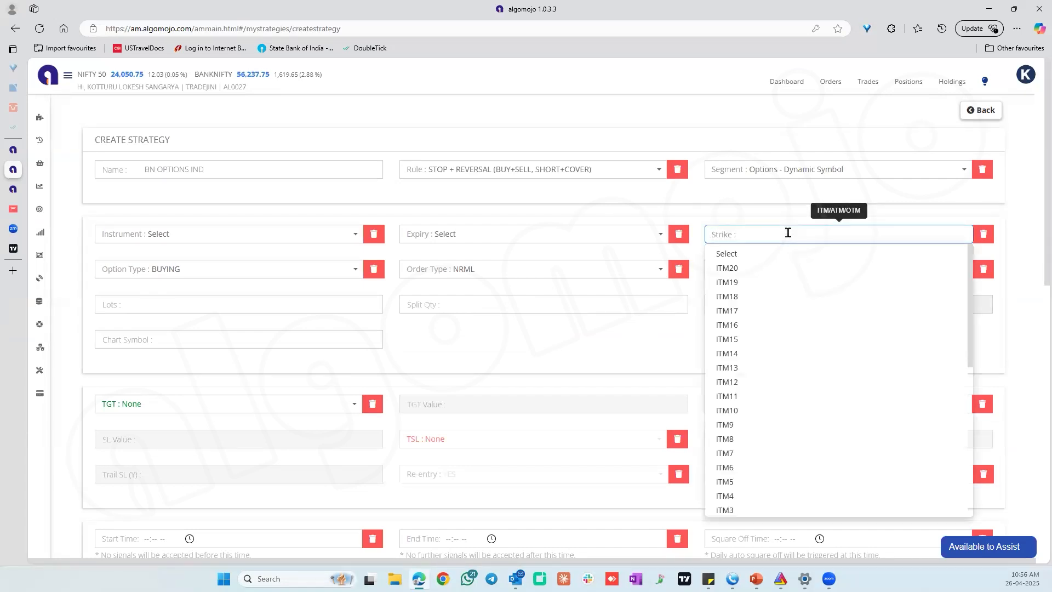
pyautogui.write('IN')
pyautogui.press('BackSpace')
pyautogui.write('TM')
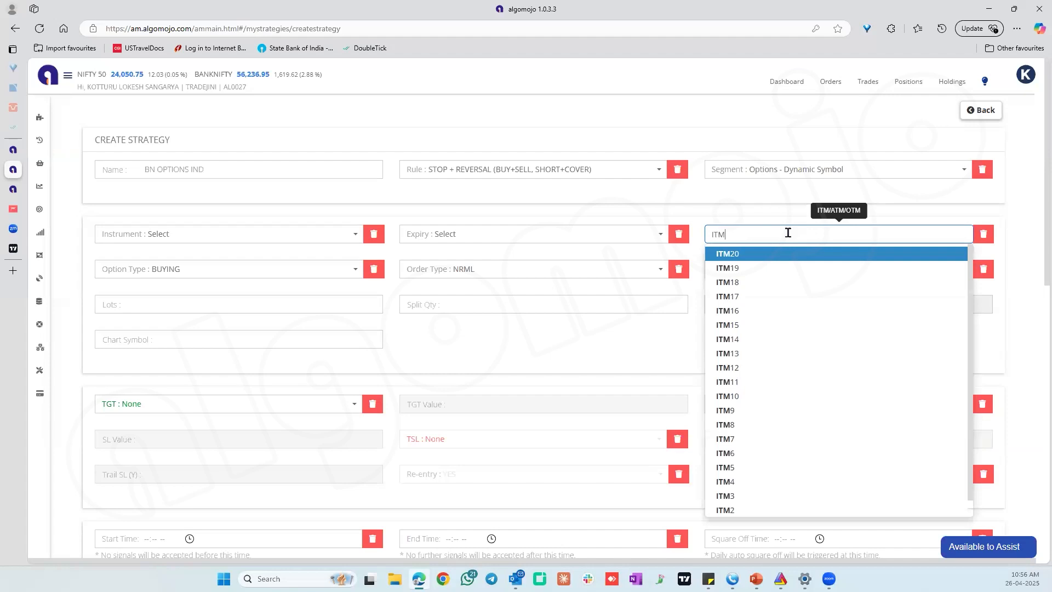
pyautogui.click(725, 467)
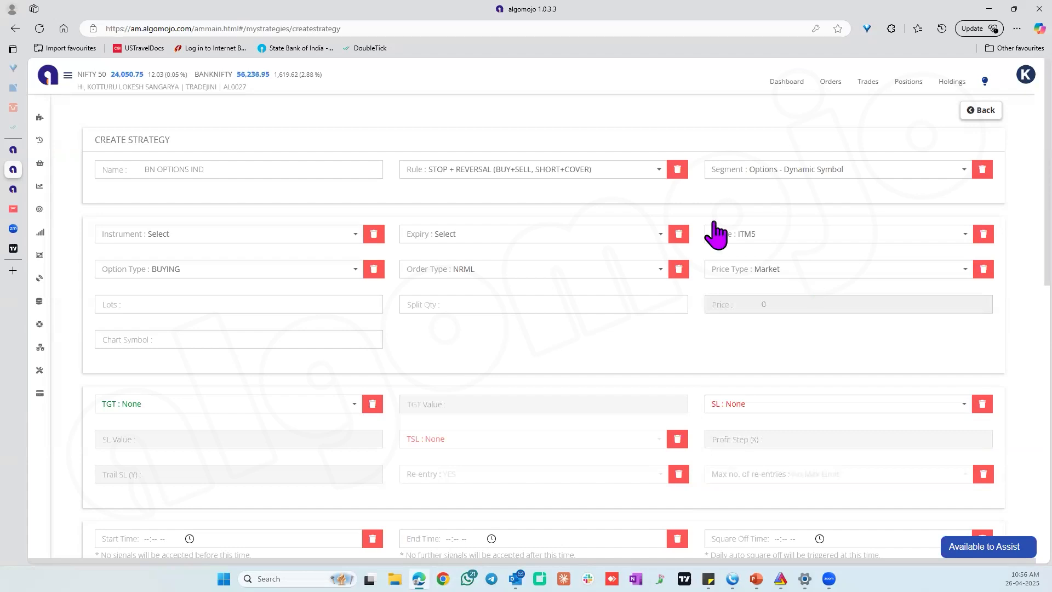
# Set the instrument to BANKNIFTY and the expiry to Current Month.
pyautogui.click(277, 238)
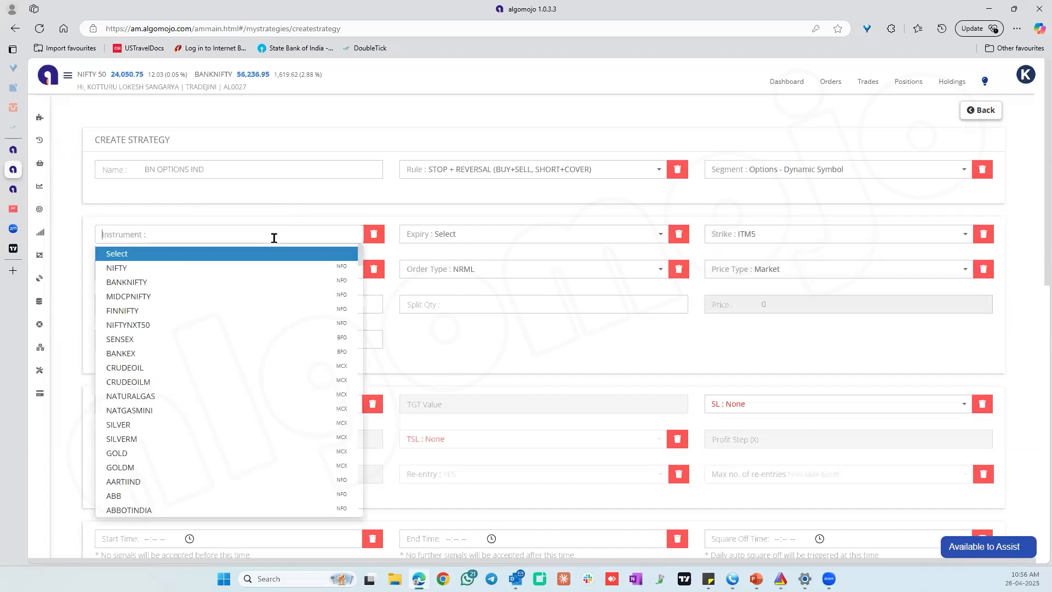
pyautogui.click(151, 282)
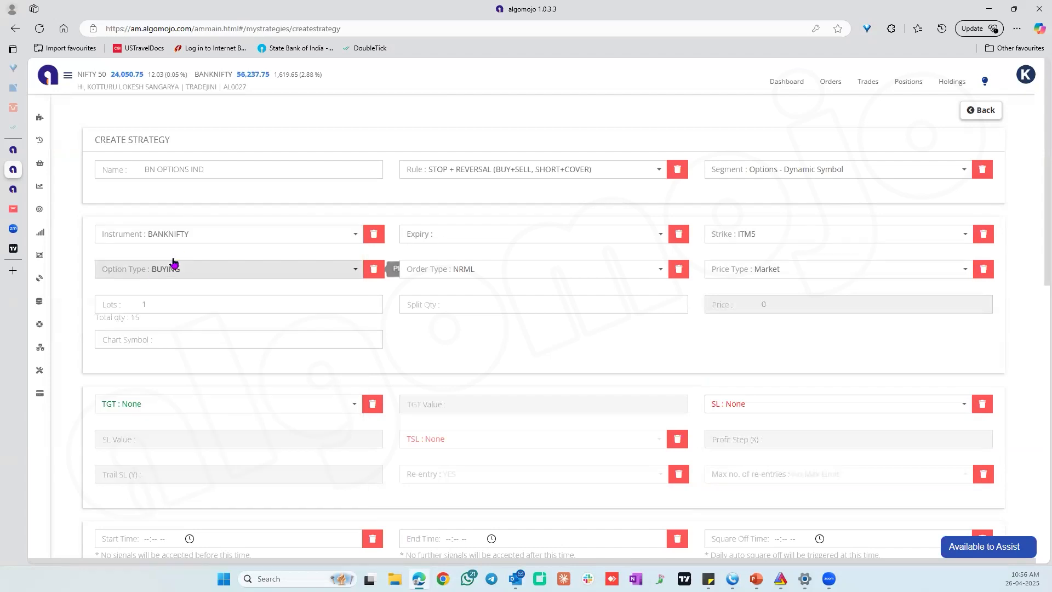
pyautogui.click(447, 240)
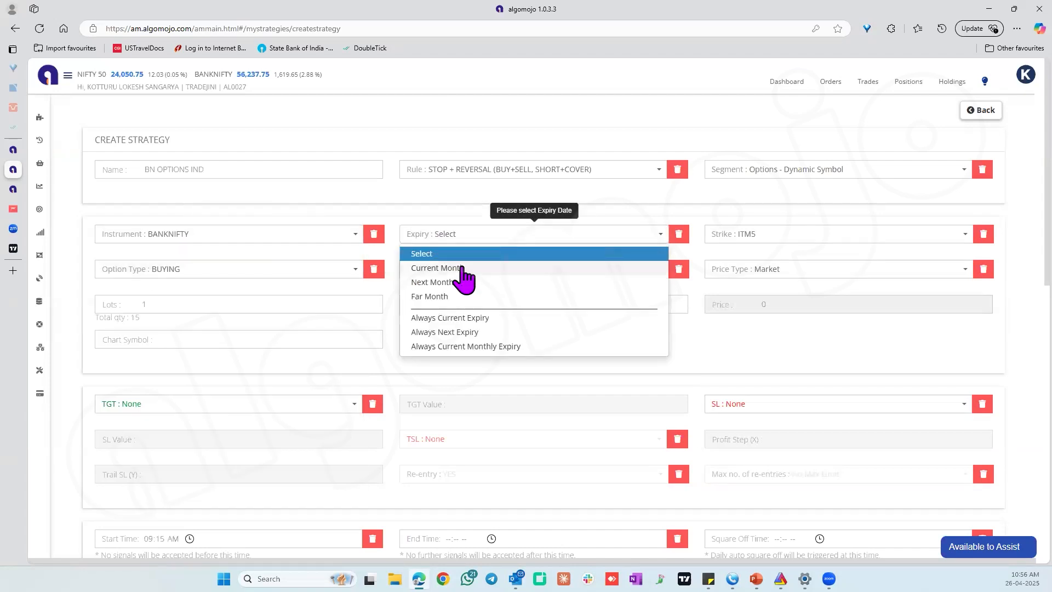
pyautogui.click(463, 272)
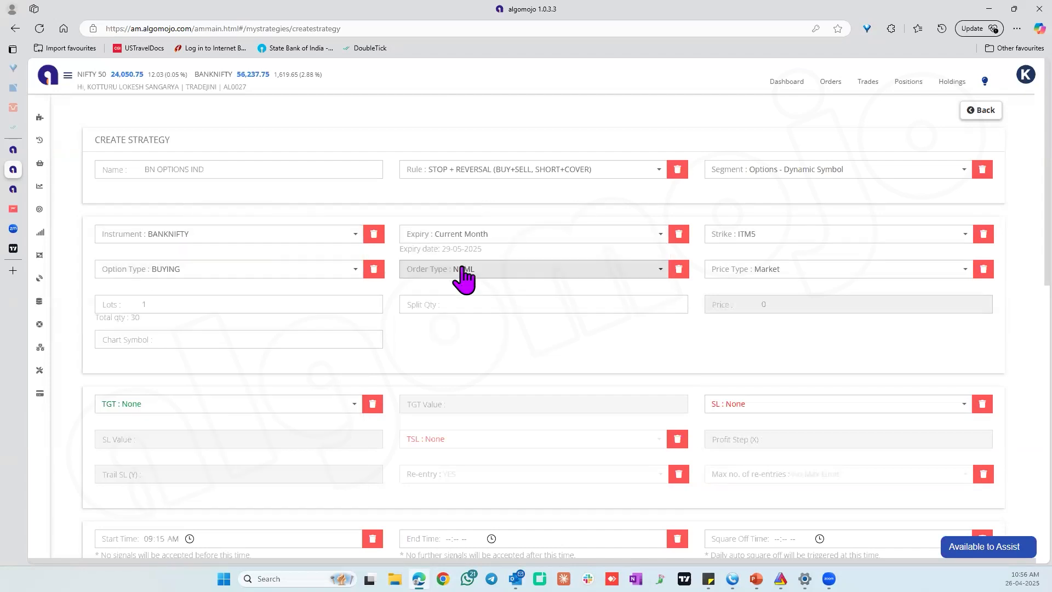
# Set the strategy's option type to BUYING and its order type to NRML.
pyautogui.click(136, 274)
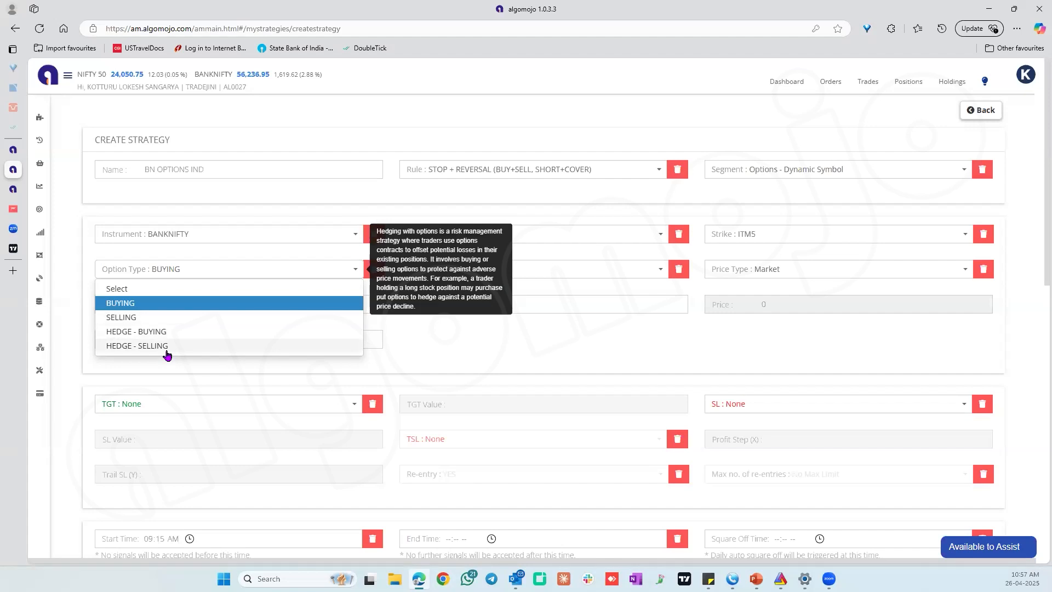
pyautogui.click(127, 307)
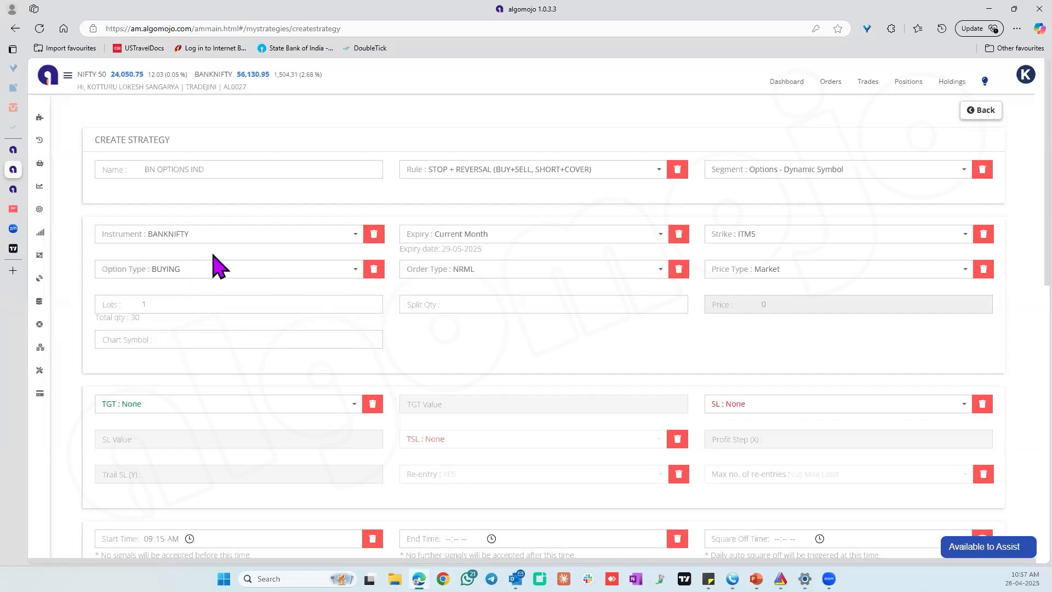
pyautogui.click(475, 272)
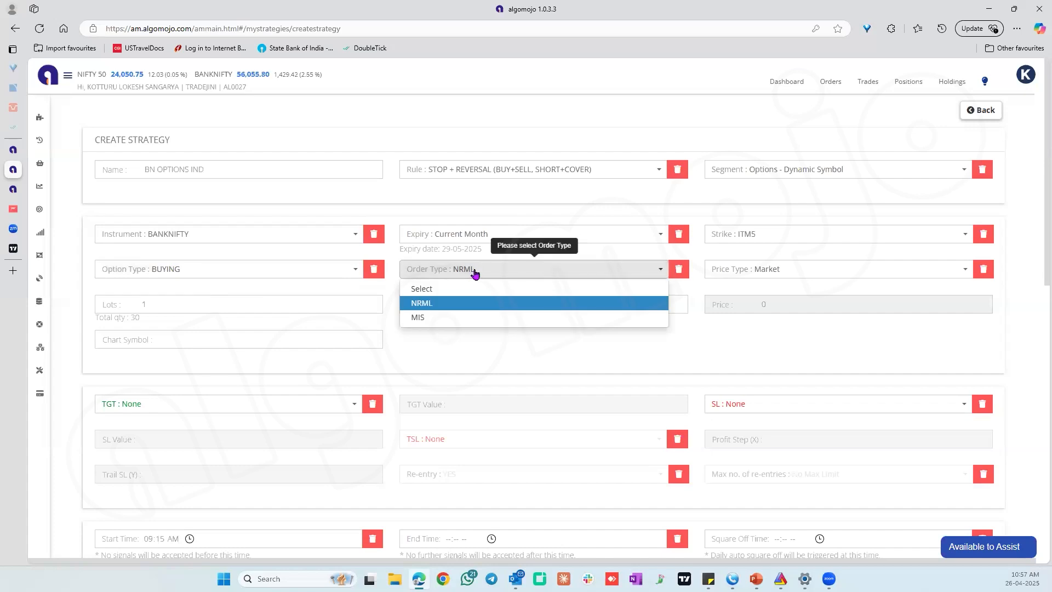
pyautogui.click(416, 306)
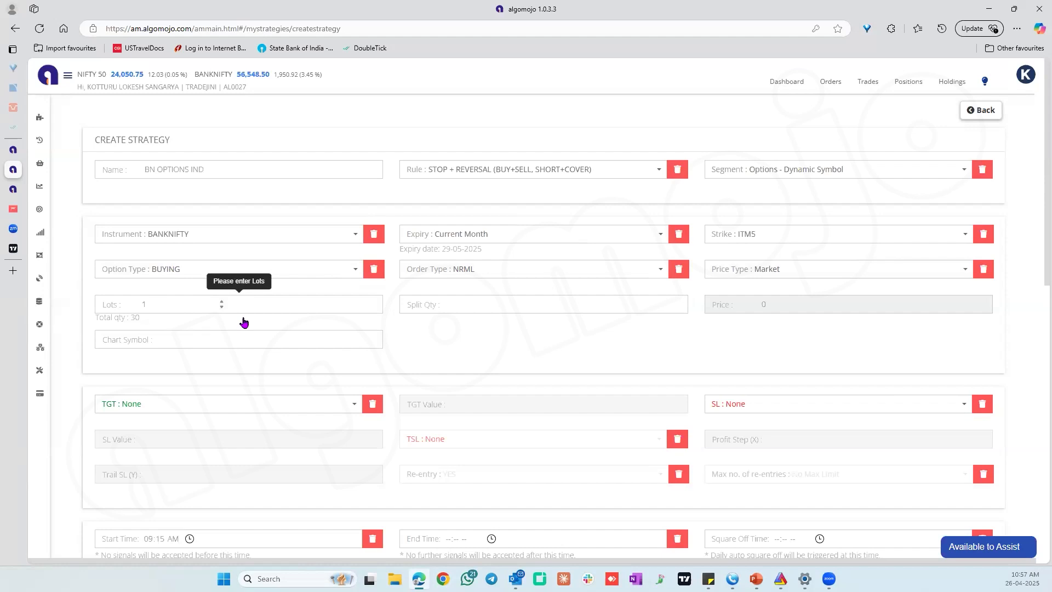
# Set the strategy's lots to 50 and its split quantity to 900.
pyautogui.press('BackSpace')
pyautogui.write('50')
pyautogui.doubleClick(140, 317)
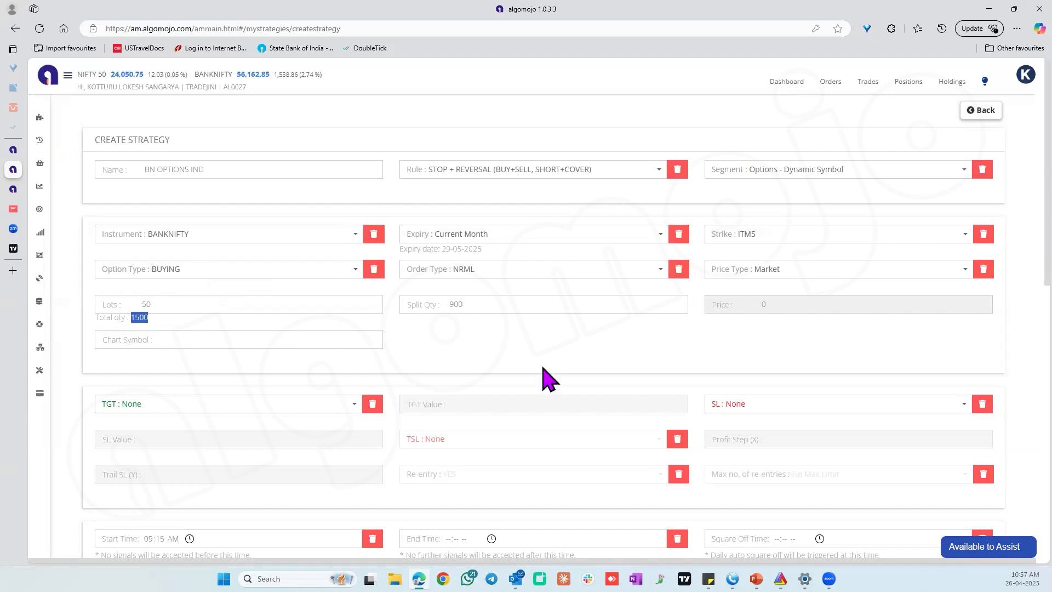
# Submit the completed strategy form with its target, stop-loss and timing settings left at their defaults.
pyautogui.scroll(-4, 549, 378)
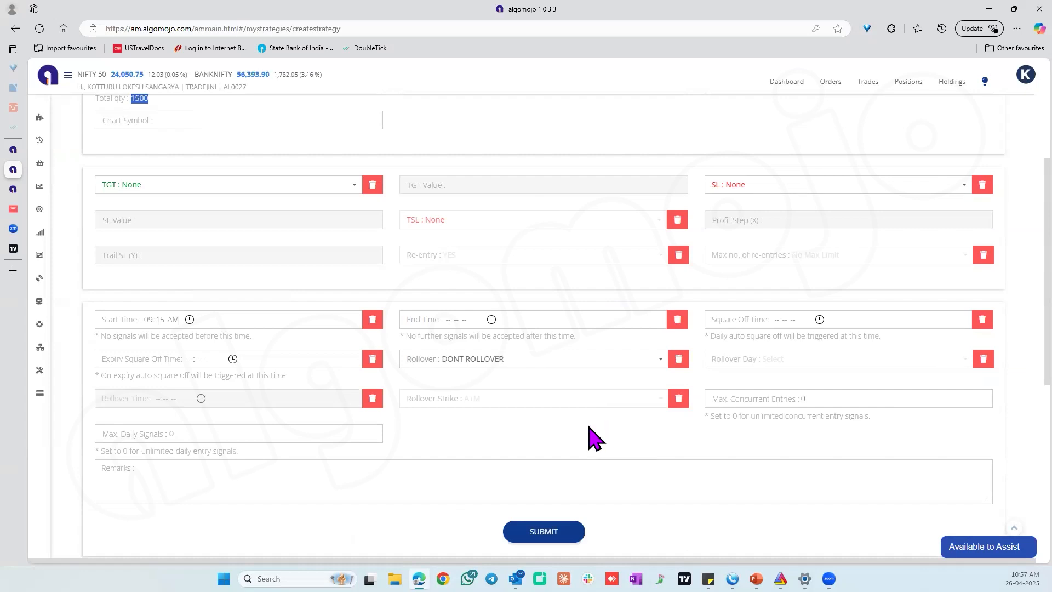
pyautogui.scroll(1, 916, 223)
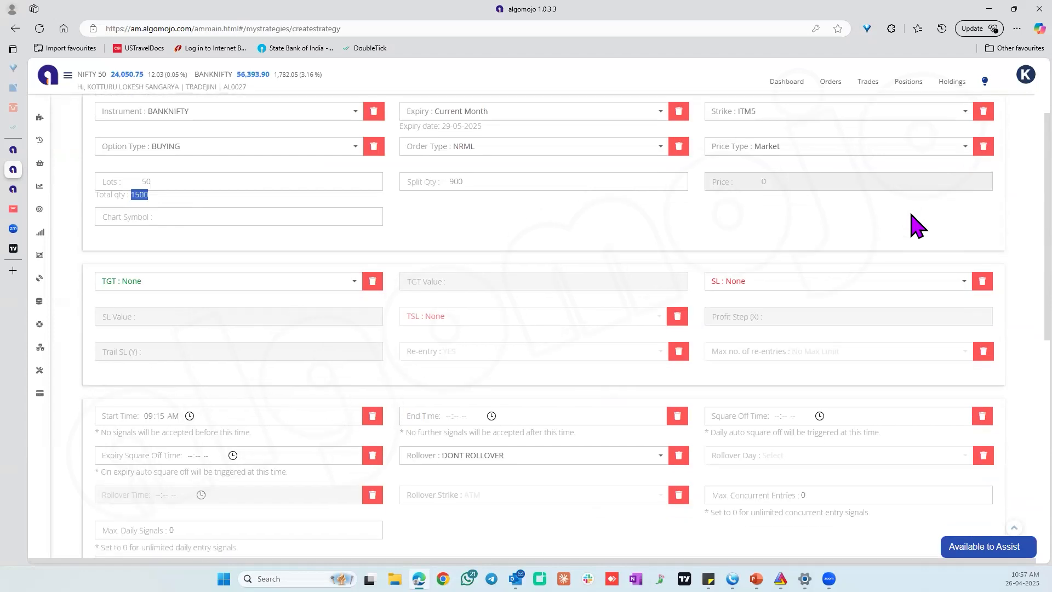
pyautogui.scroll(-1, 828, 303)
pyautogui.scroll(-1, 844, 329)
pyautogui.scroll(-1, 859, 357)
pyautogui.click(556, 478)
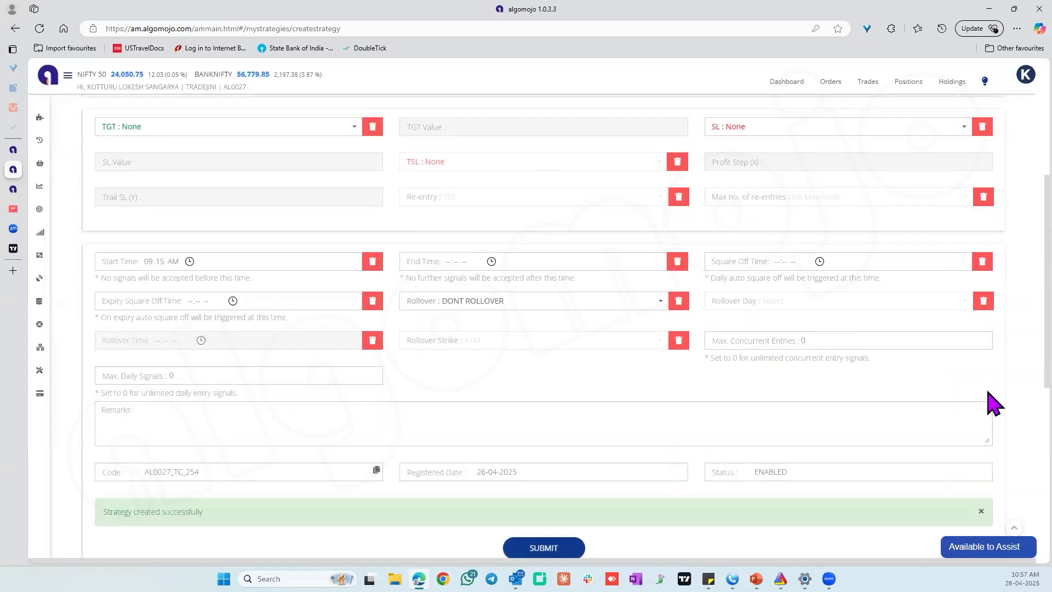
# Display the new strategy's TradingView indicator messages and copy the BUY action JSON.
pyautogui.scroll(-6, 987, 404)
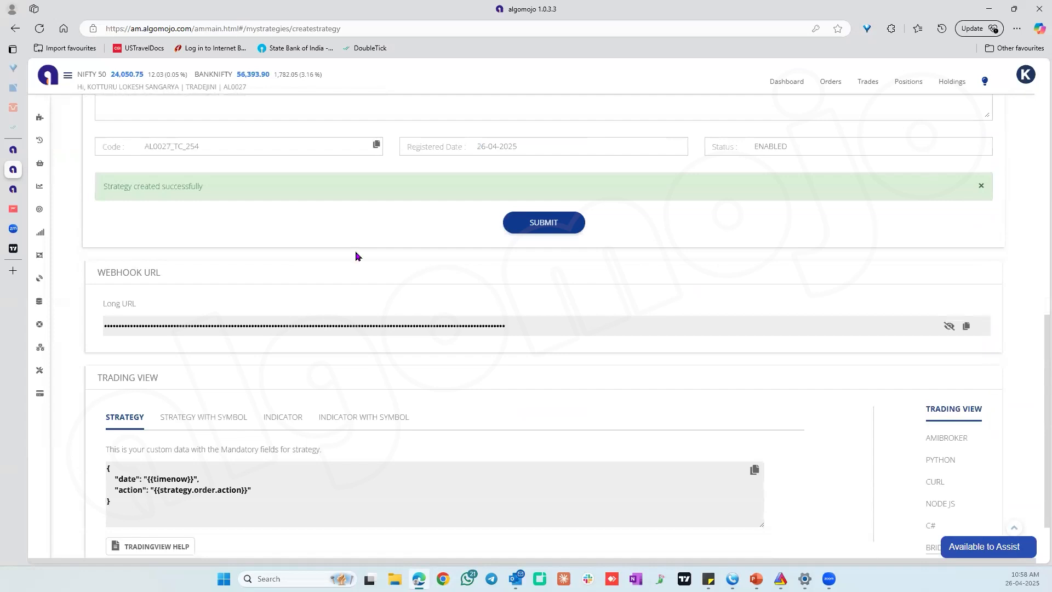
pyautogui.click(292, 433)
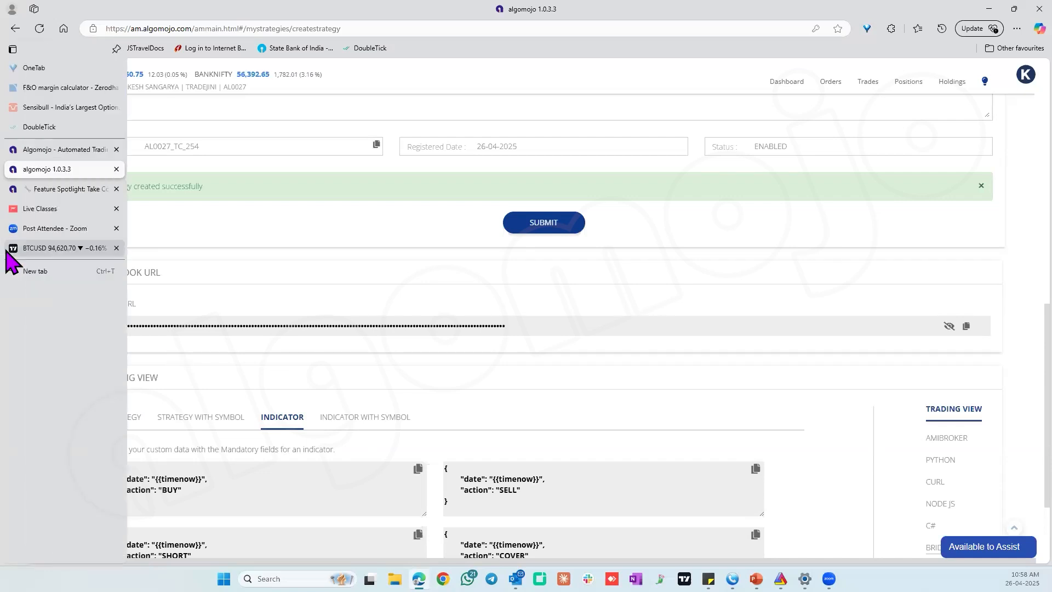
pyautogui.click(13, 248)
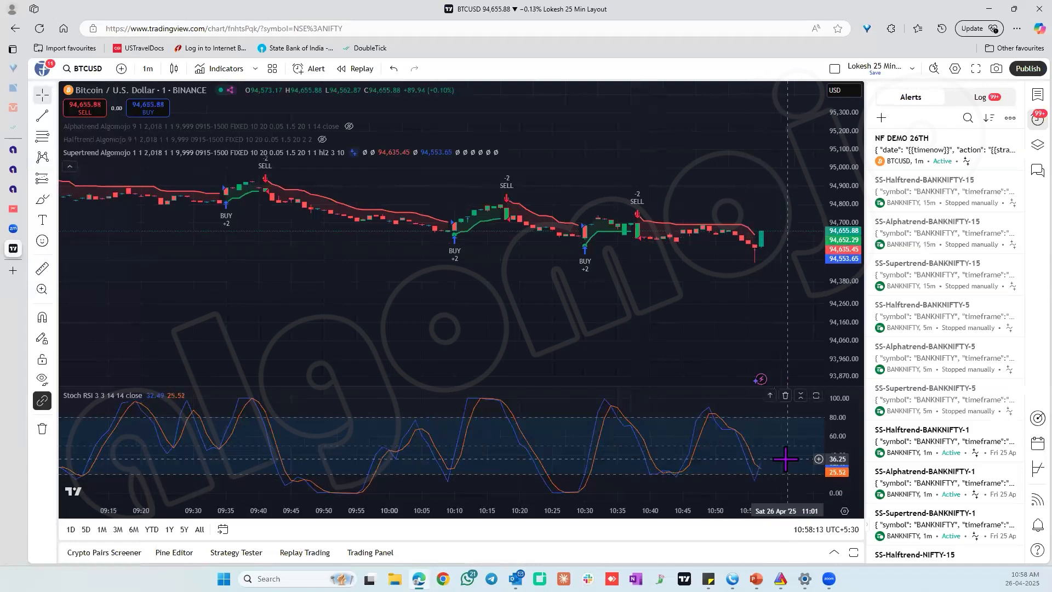
pyautogui.moveTo(36, 208)
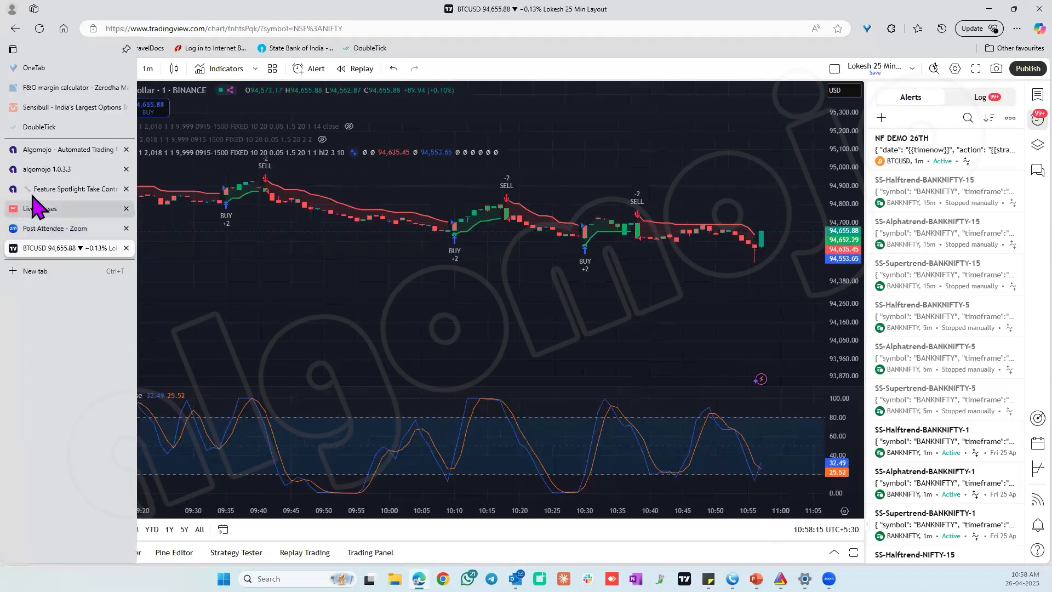
pyautogui.click(48, 170)
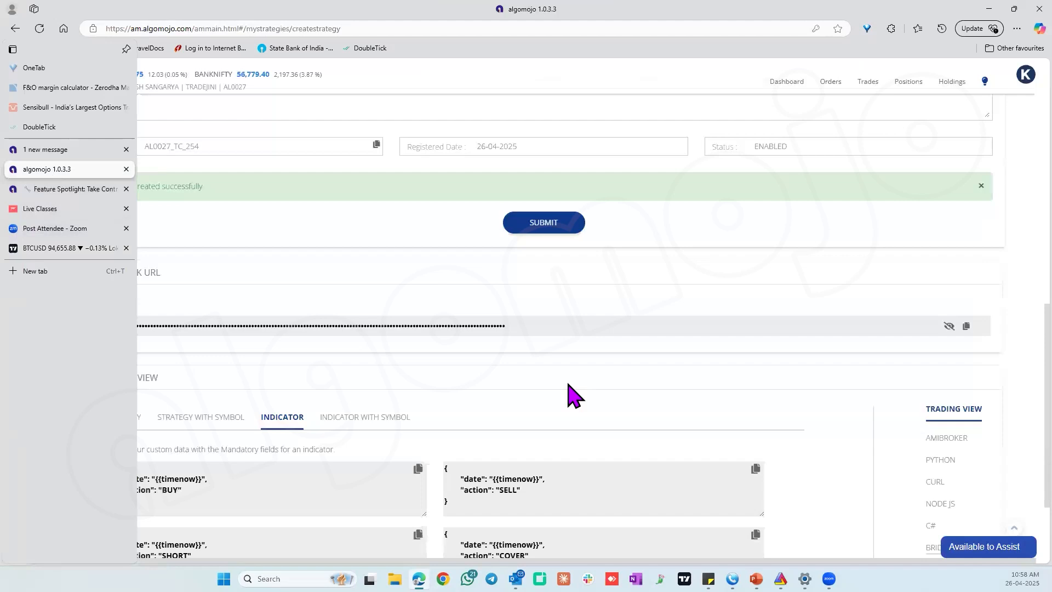
pyautogui.click(419, 471)
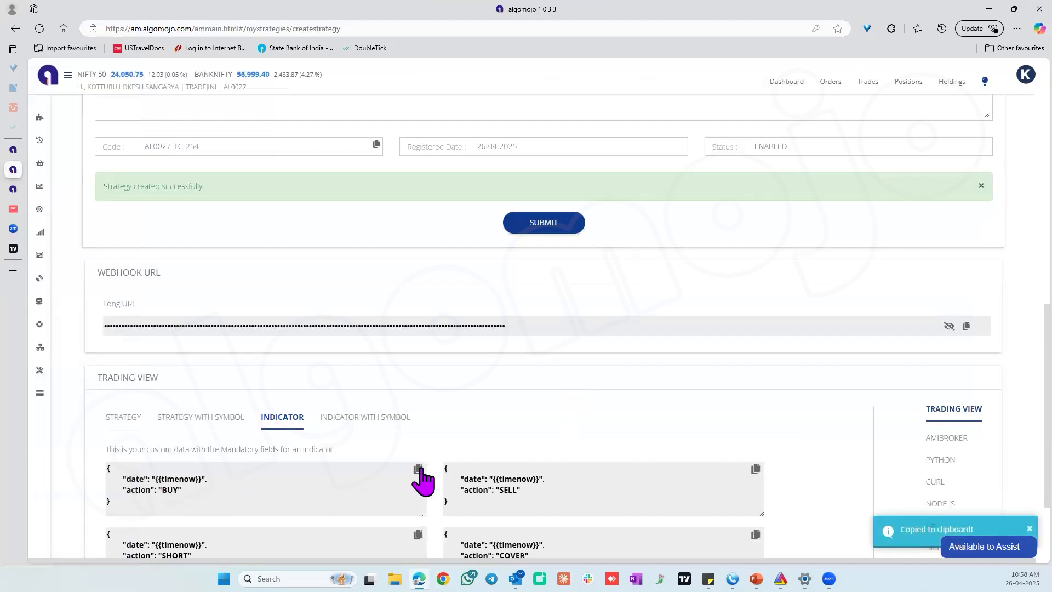
pyautogui.click(418, 469)
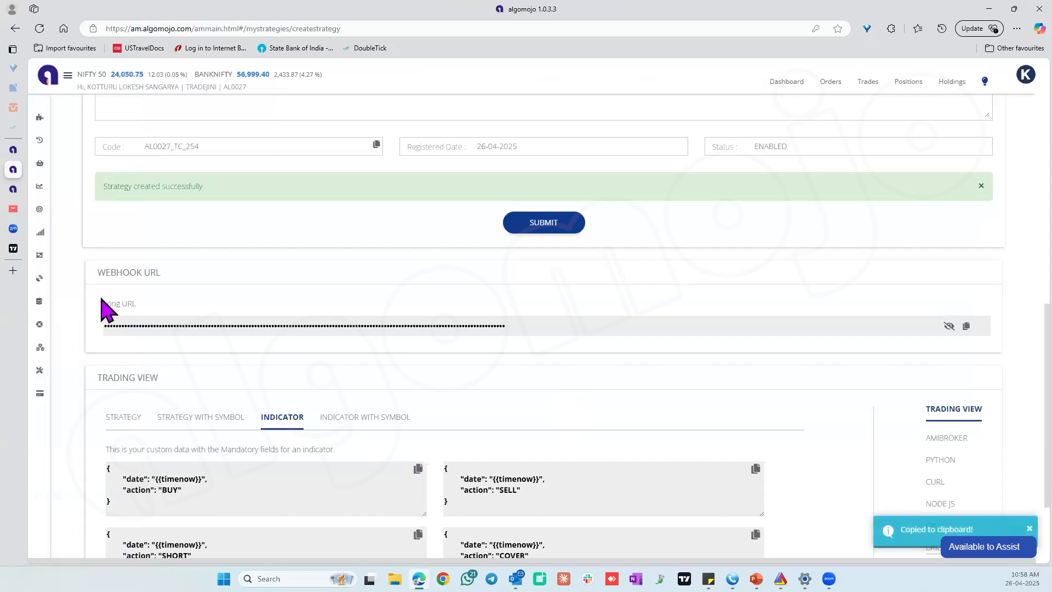
# Switch to TradingView, start an alert on the Stoch RSI indicator and replace its message with the copied BUY JSON.
pyautogui.click(13, 248)
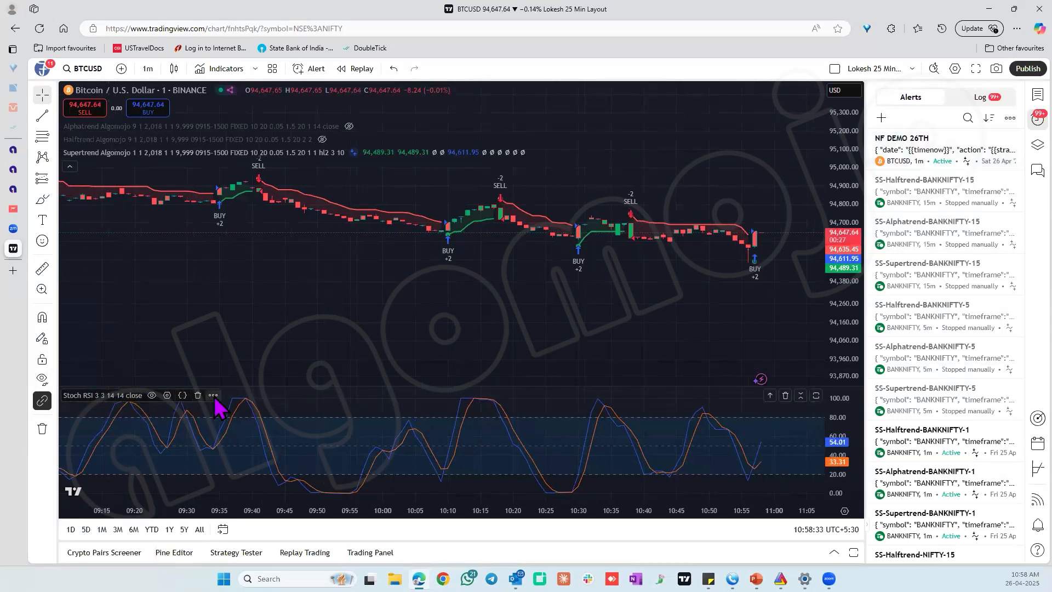
pyautogui.click(214, 396)
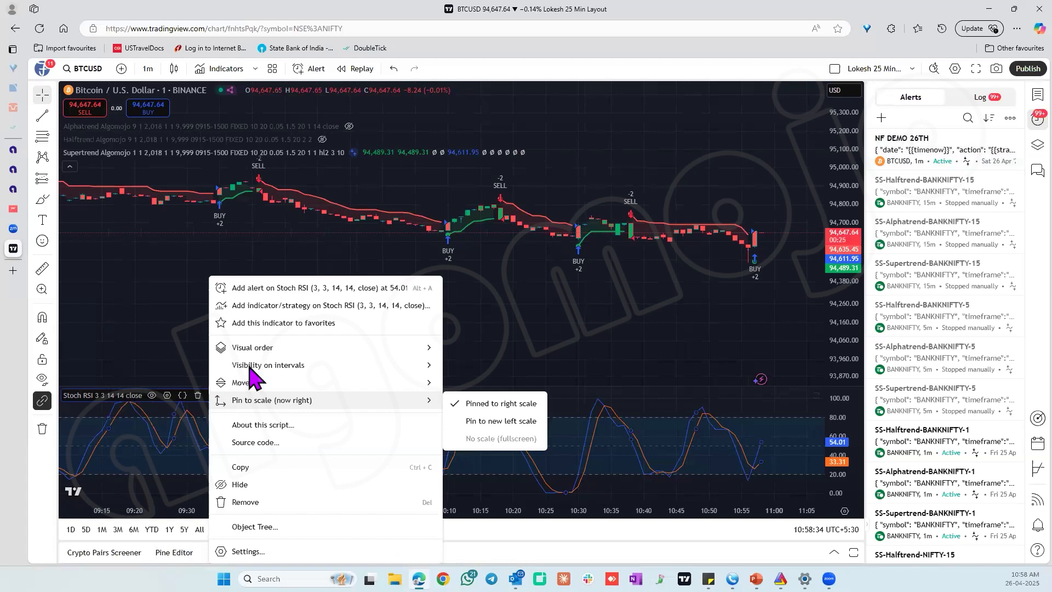
pyautogui.click(302, 288)
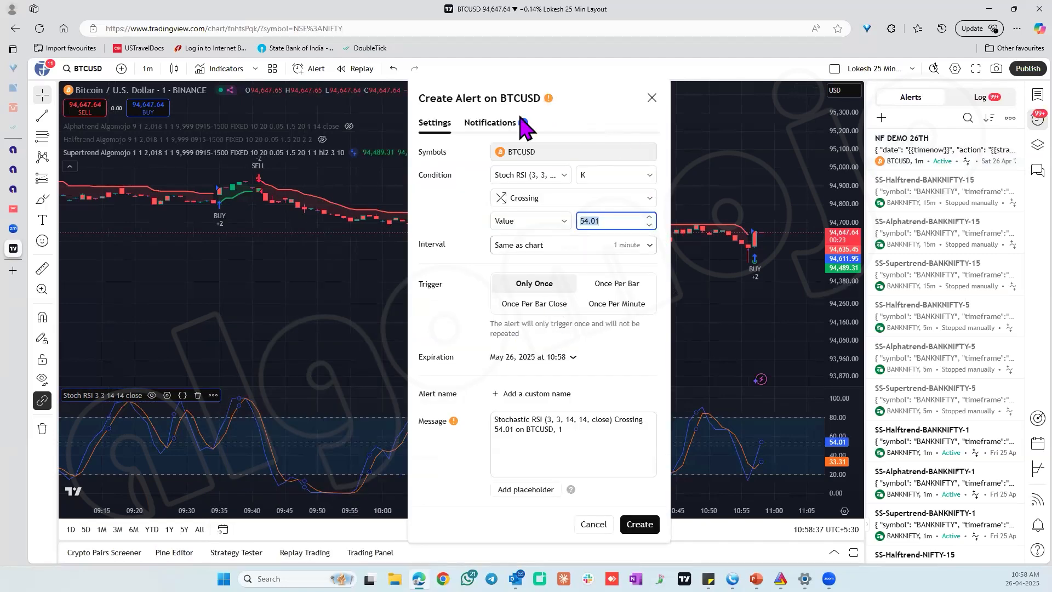
pyautogui.tripleClick(523, 433)
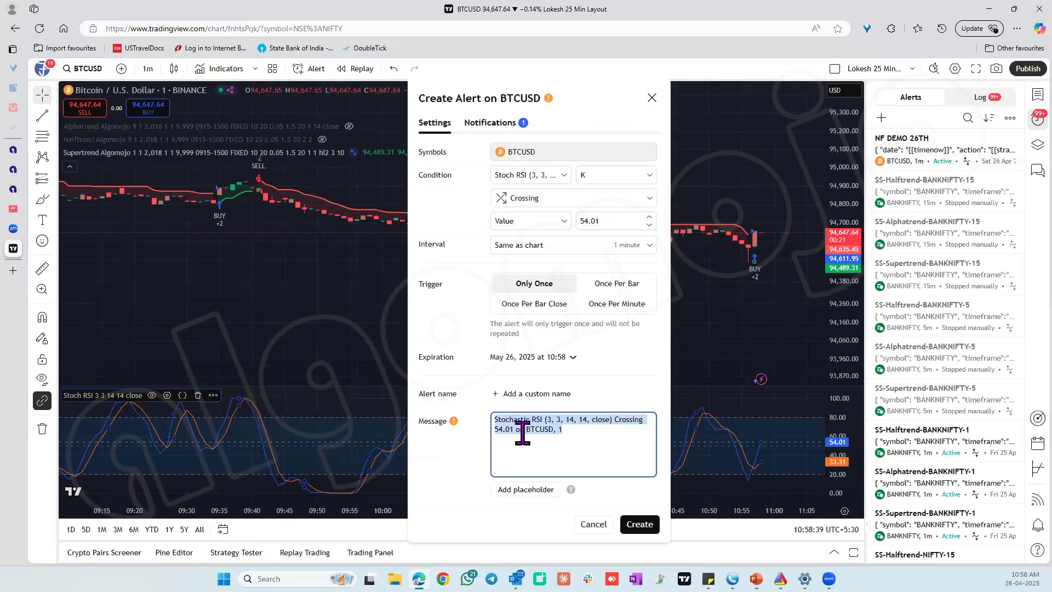
pyautogui.hotkey('ctrl', 'v')
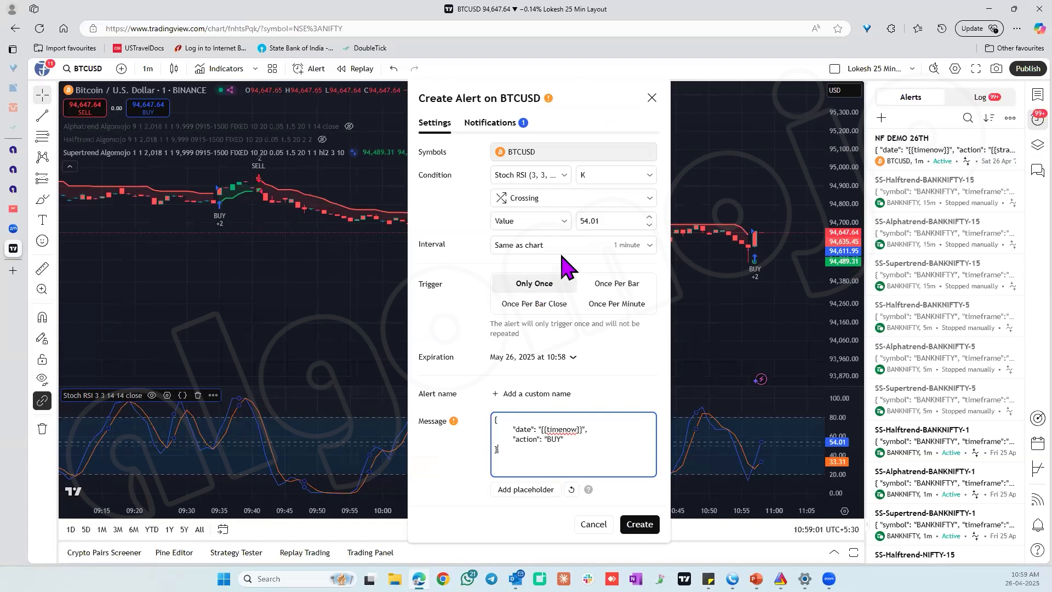
# Keep the alert interval at Same as chart and set the condition to K Crossing Up a value of 70.
pyautogui.click(587, 250)
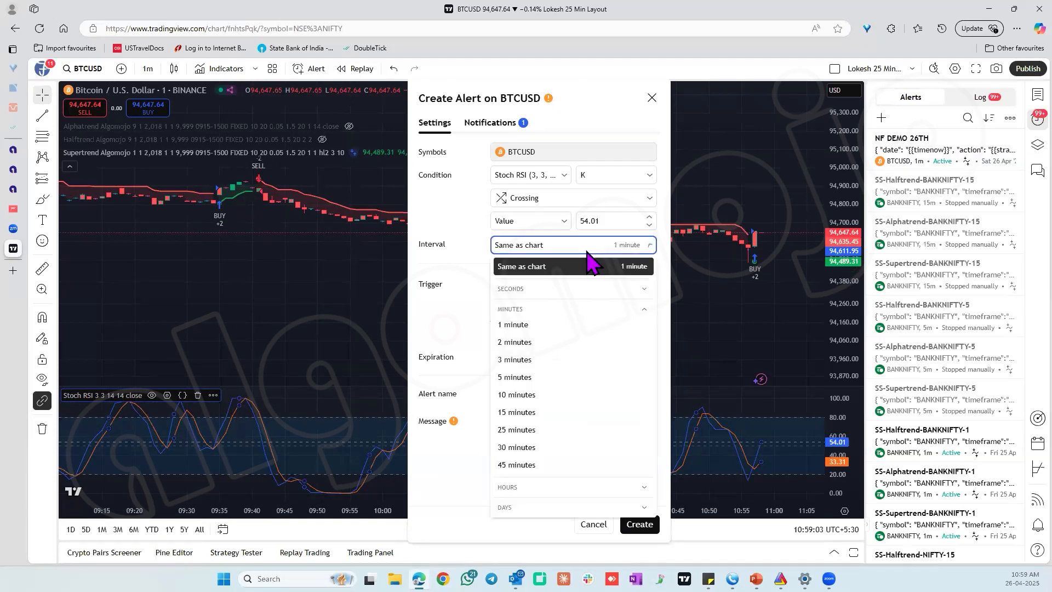
pyautogui.click(557, 269)
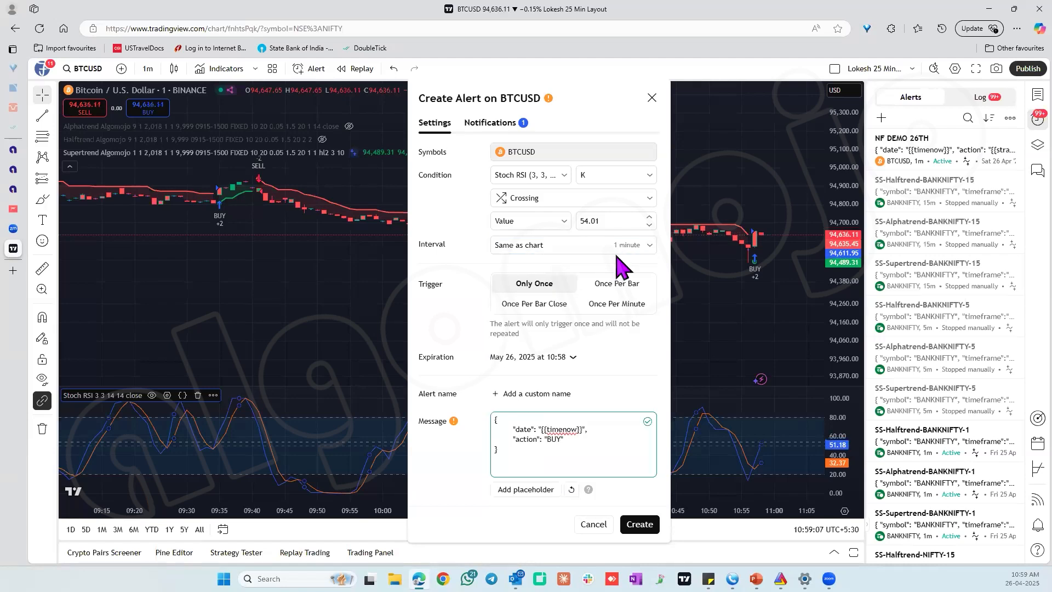
pyautogui.click(549, 206)
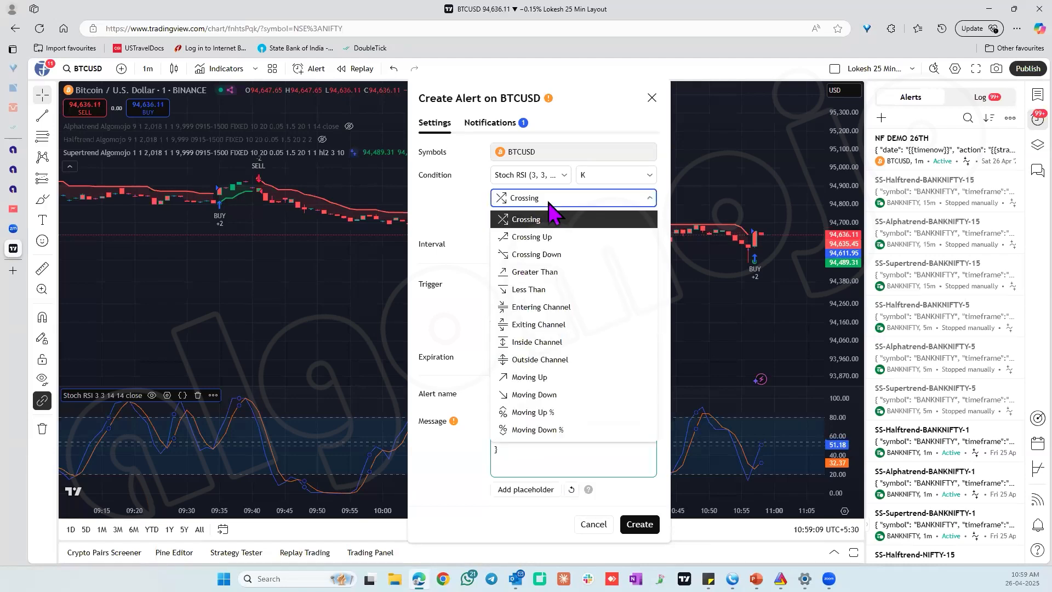
pyautogui.click(555, 238)
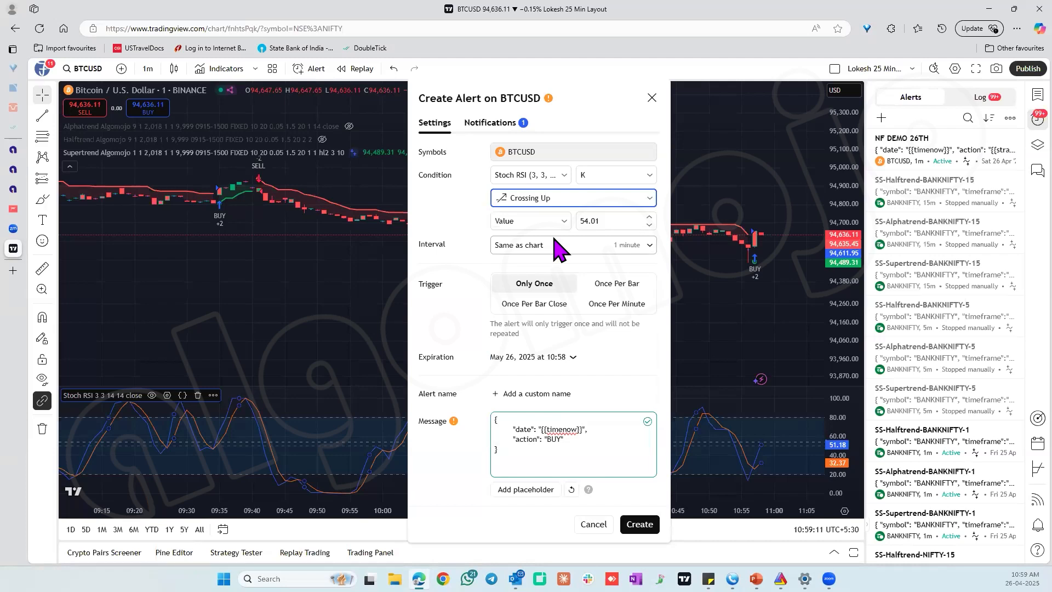
pyautogui.doubleClick(604, 222)
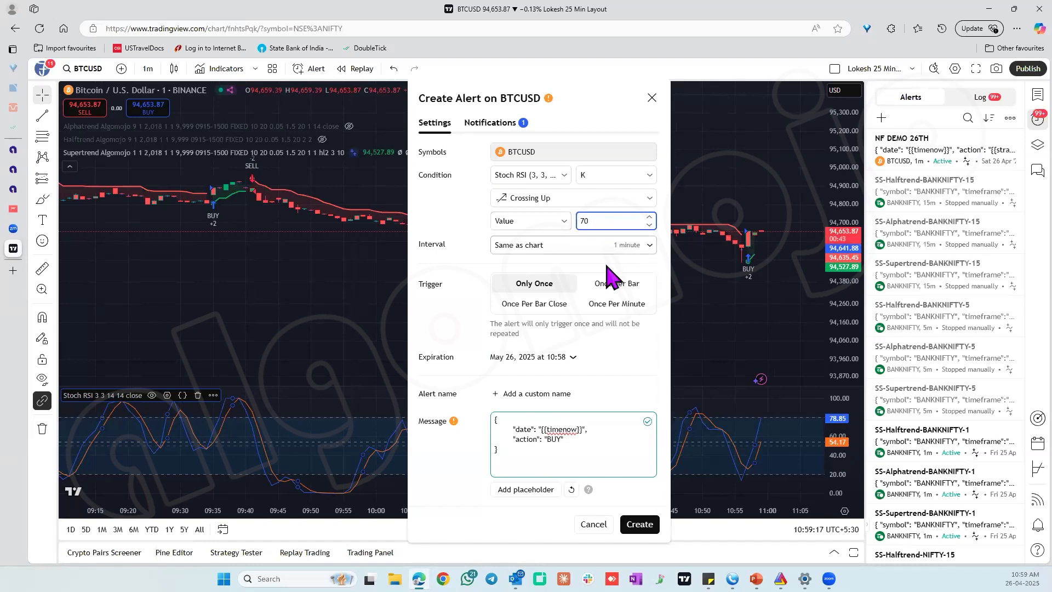
# Set the alert to trigger Once Per Bar Close and name it BN OPTION ENTRY.
pyautogui.click(550, 305)
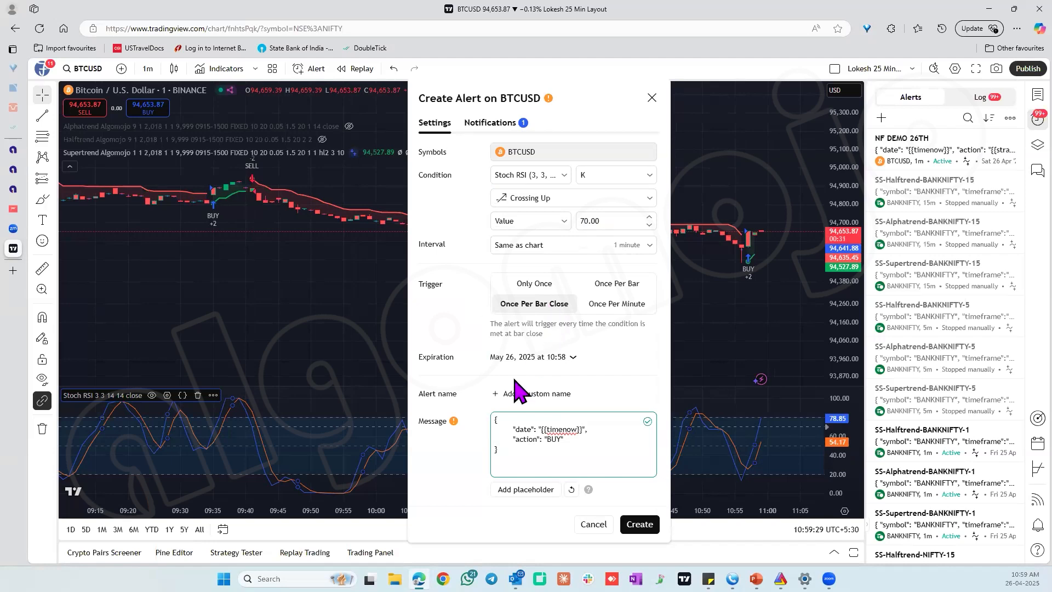
pyautogui.click(513, 395)
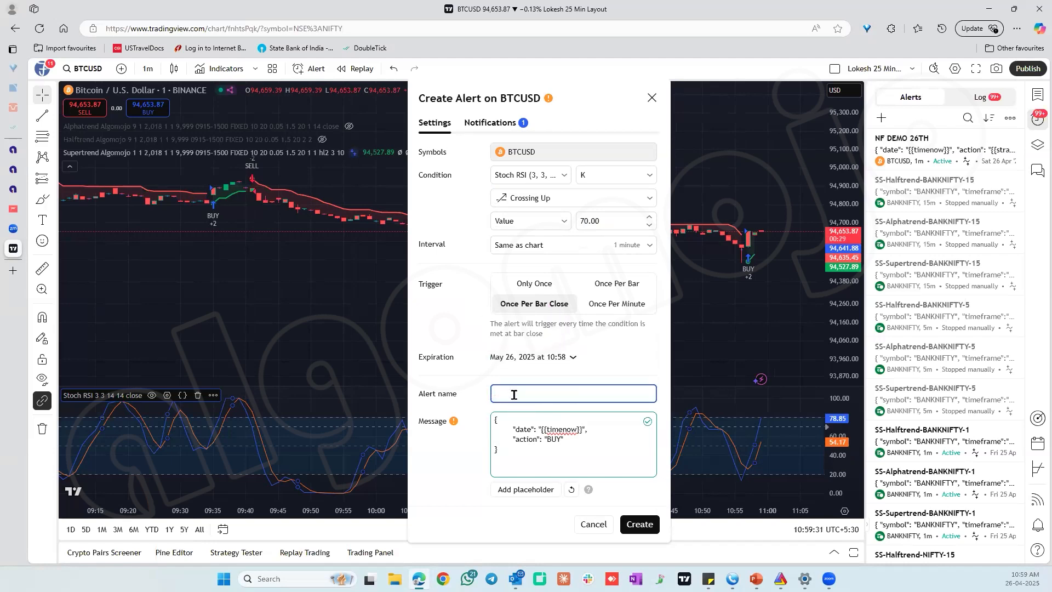
pyautogui.write('BN O')
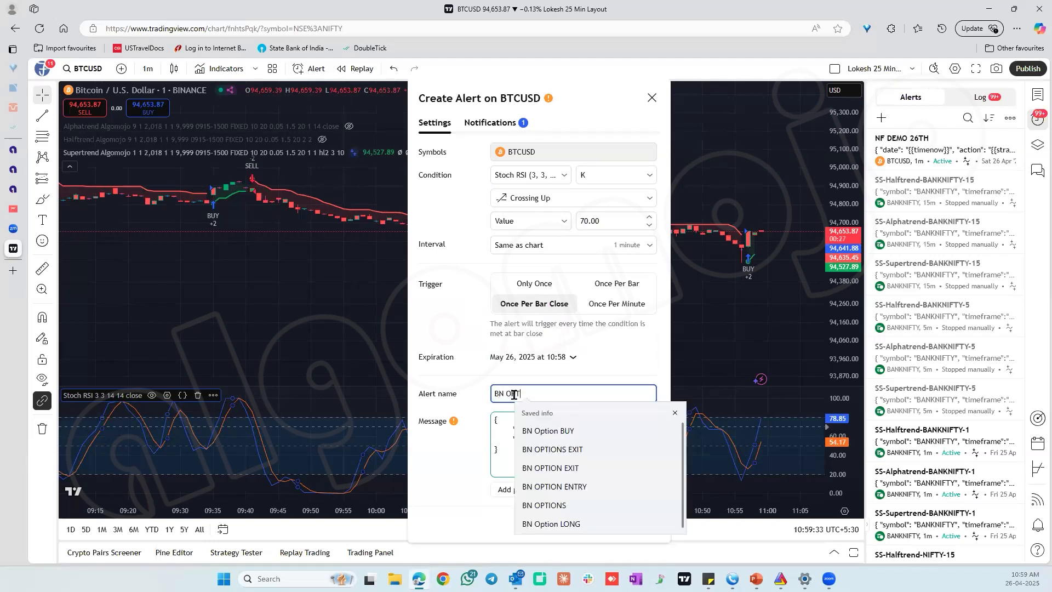
pyautogui.write('PTION ENTRY')
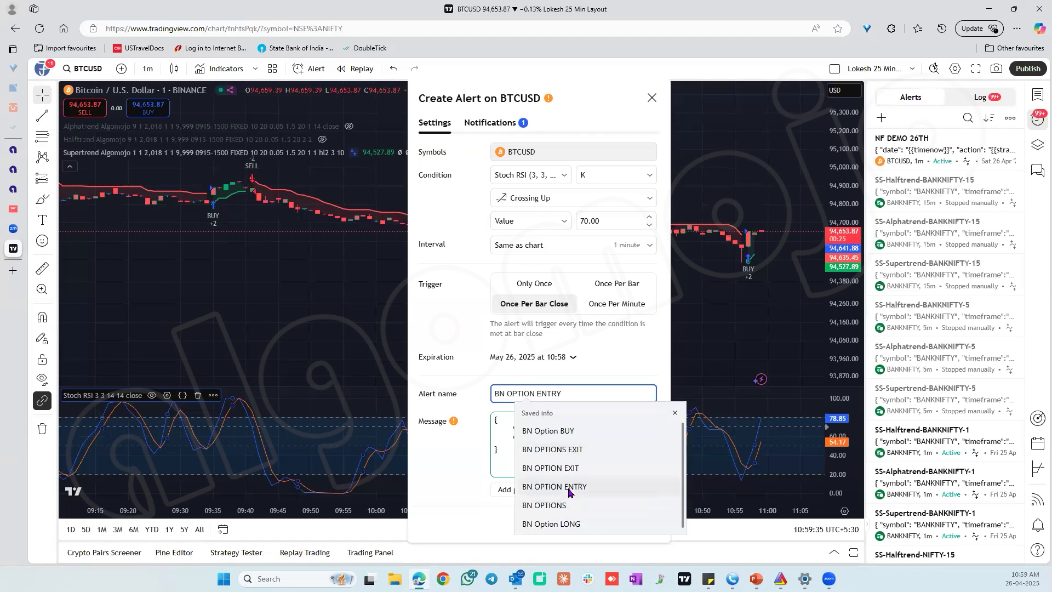
pyautogui.click(570, 486)
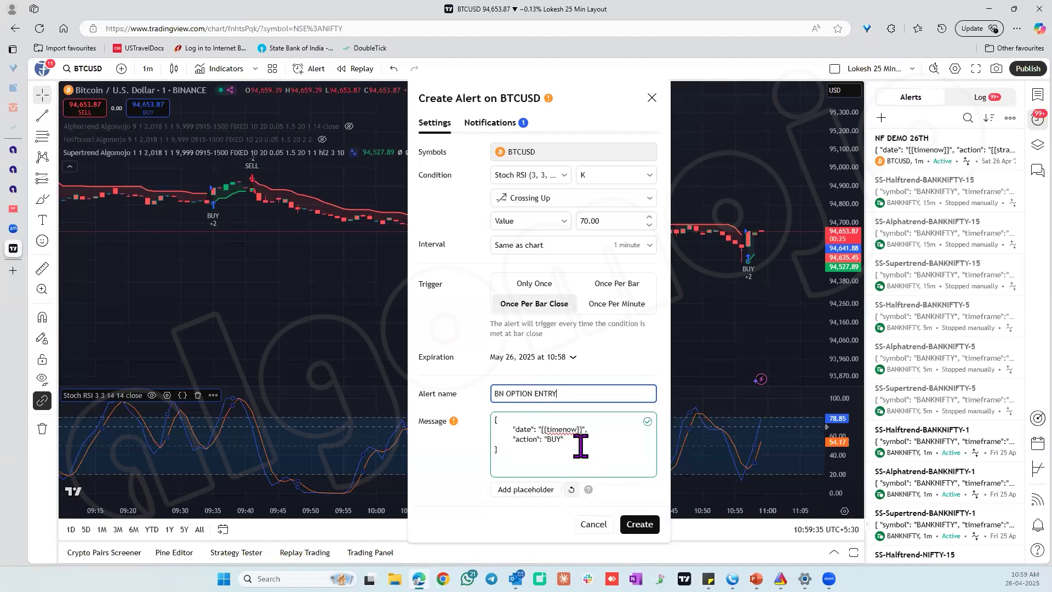
# Replace the alert's webhook URL with the one copied from the new Algomojo strategy, and return to the alert settings.
pyautogui.click(485, 123)
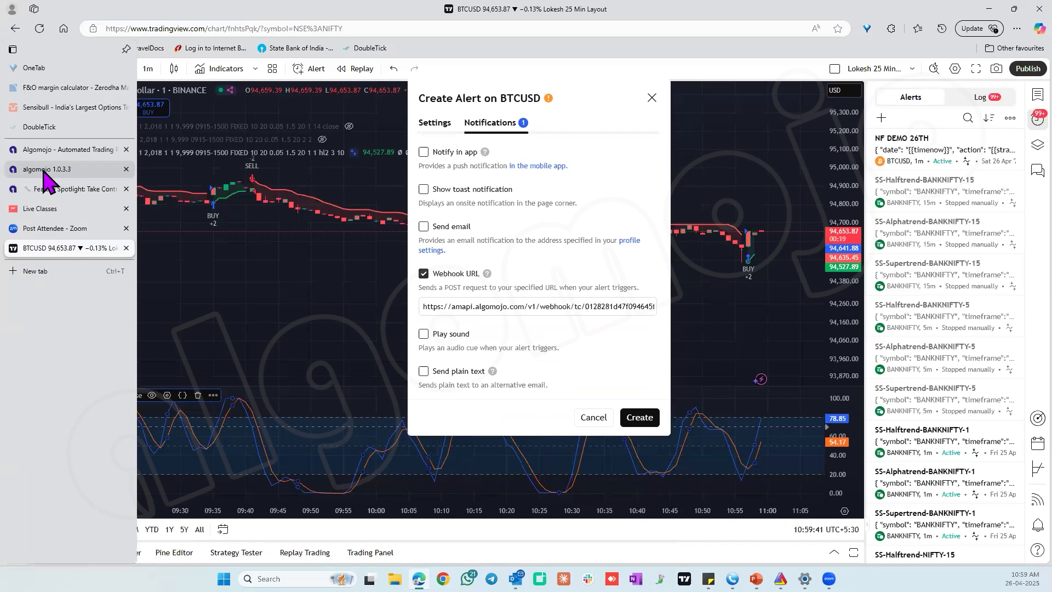
pyautogui.click(45, 169)
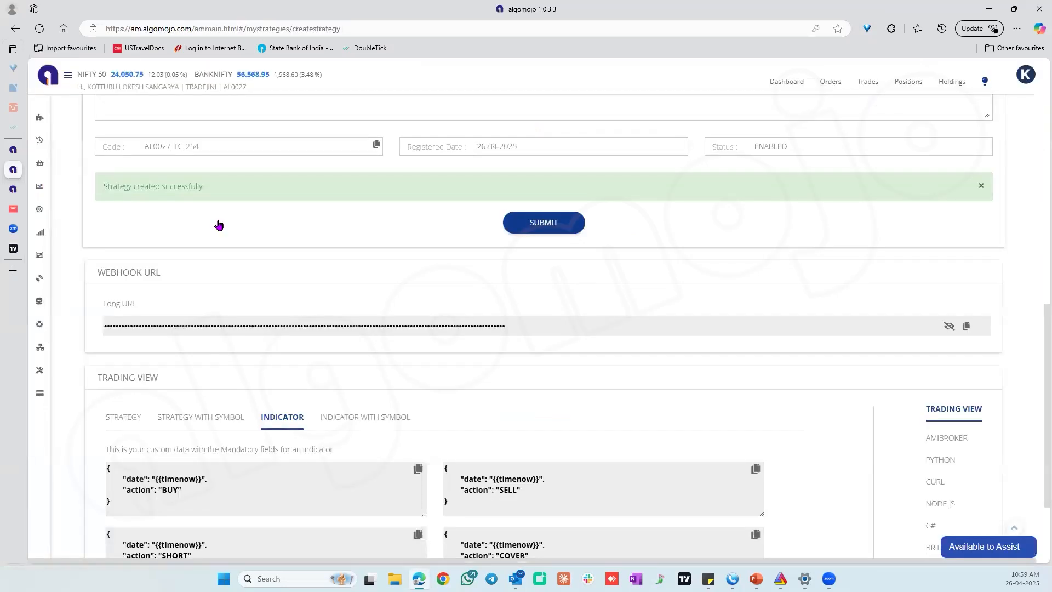
pyautogui.click(969, 332)
pyautogui.click(21, 250)
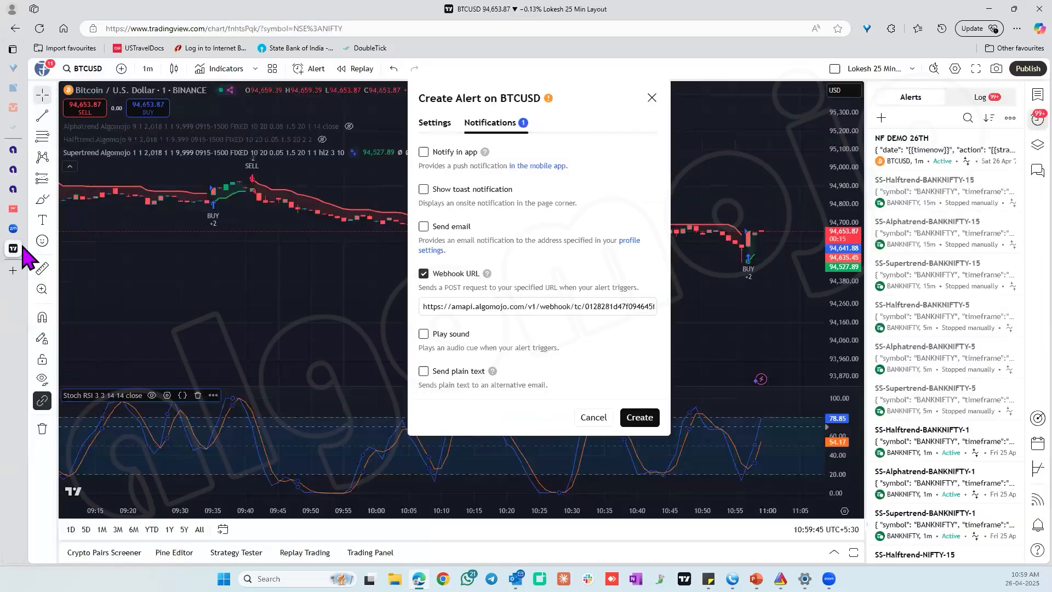
pyautogui.click(485, 307)
pyautogui.hotkey('ctrl', 'a')
pyautogui.press('BackSpace')
pyautogui.hotkey('ctrl', 'v')
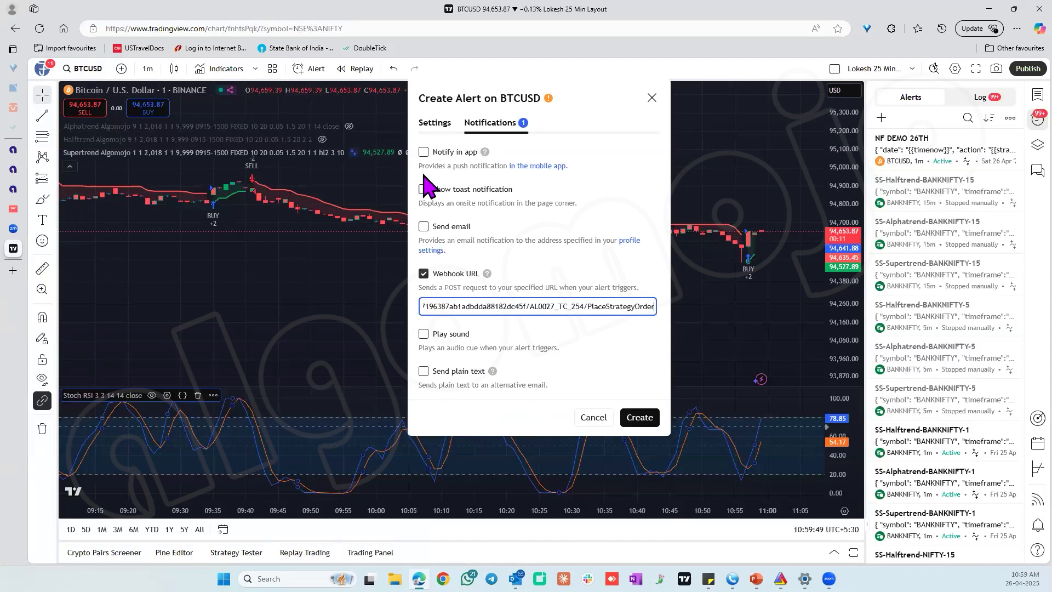
pyautogui.click(434, 124)
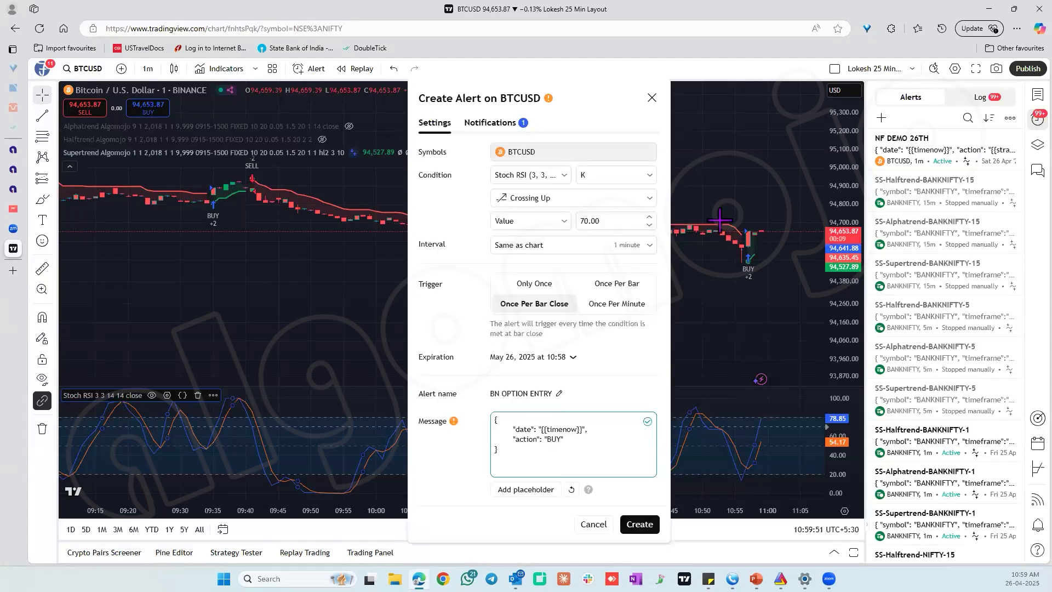
# Create the BN OPTION ENTRY alert with the current settings and clone it in the alerts list.
pyautogui.click(639, 524)
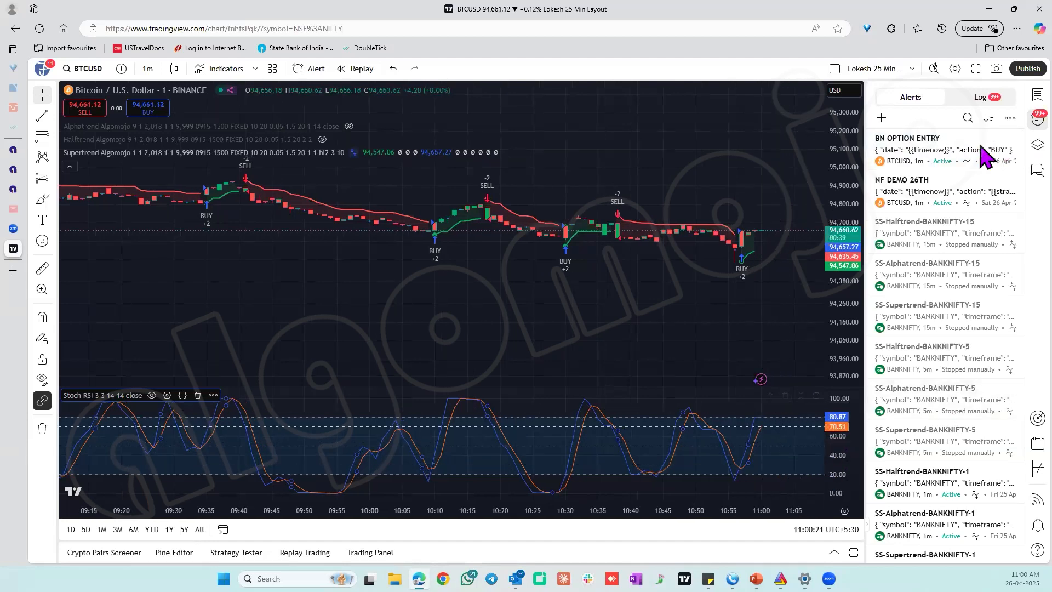
pyautogui.moveTo(944, 157)
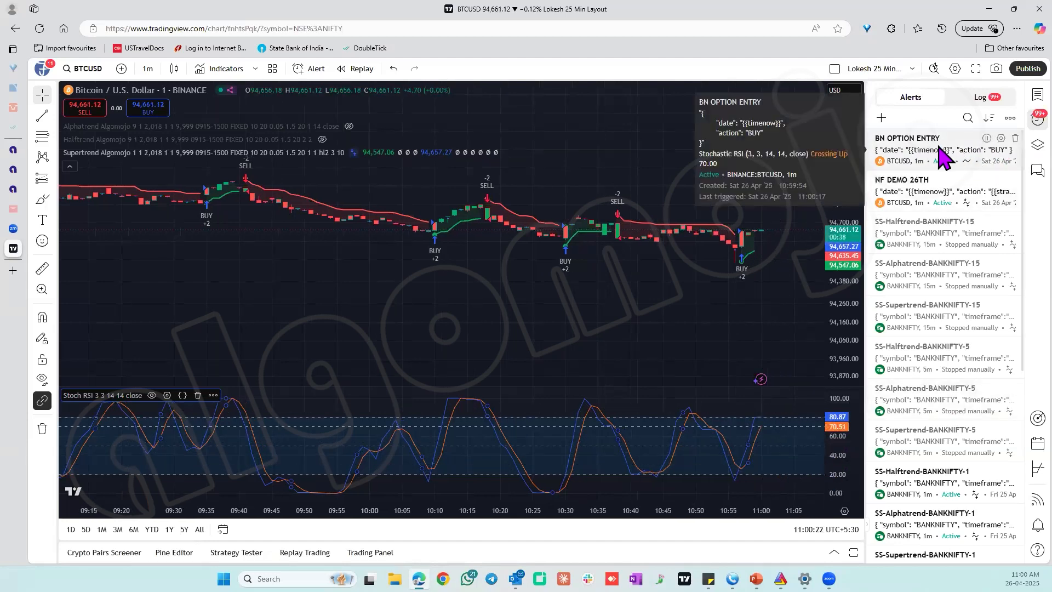
pyautogui.rightClick(911, 164)
pyautogui.click(926, 203)
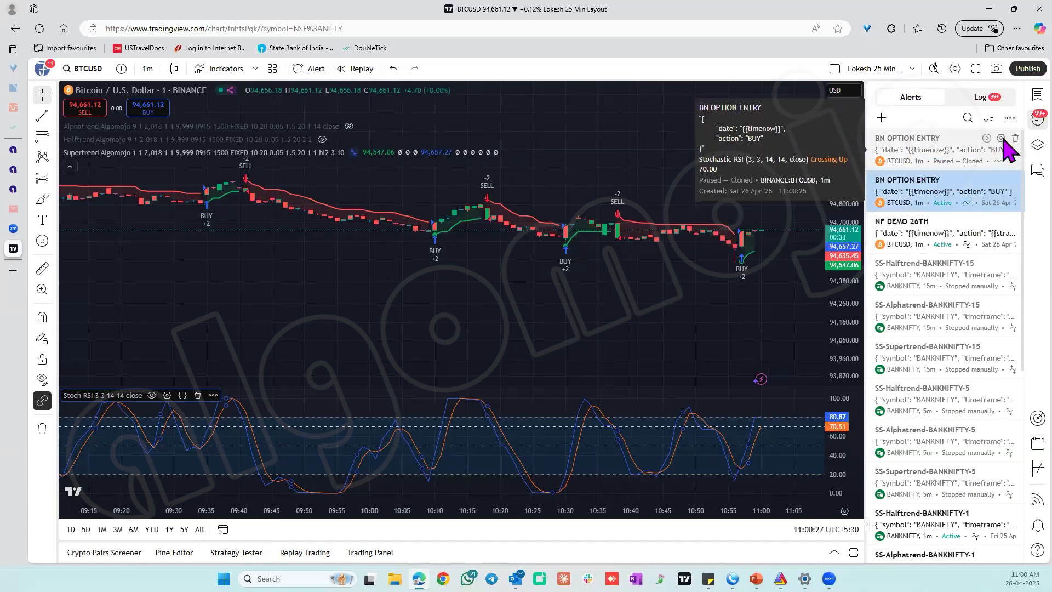
# Edit the cloned alert so its condition is K Crossing Down a value of 50.
pyautogui.click(1000, 139)
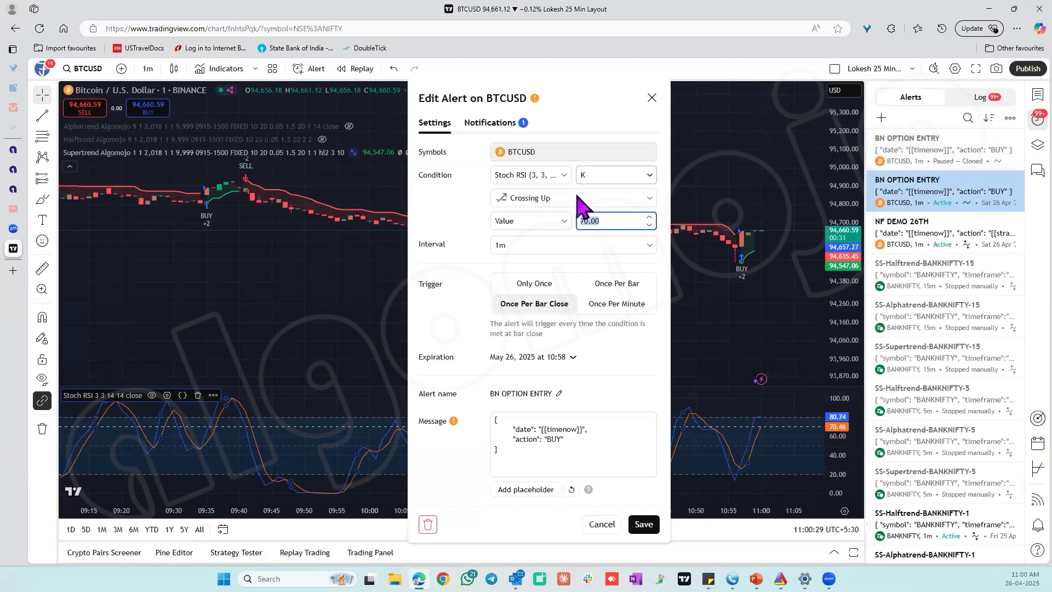
pyautogui.click(570, 198)
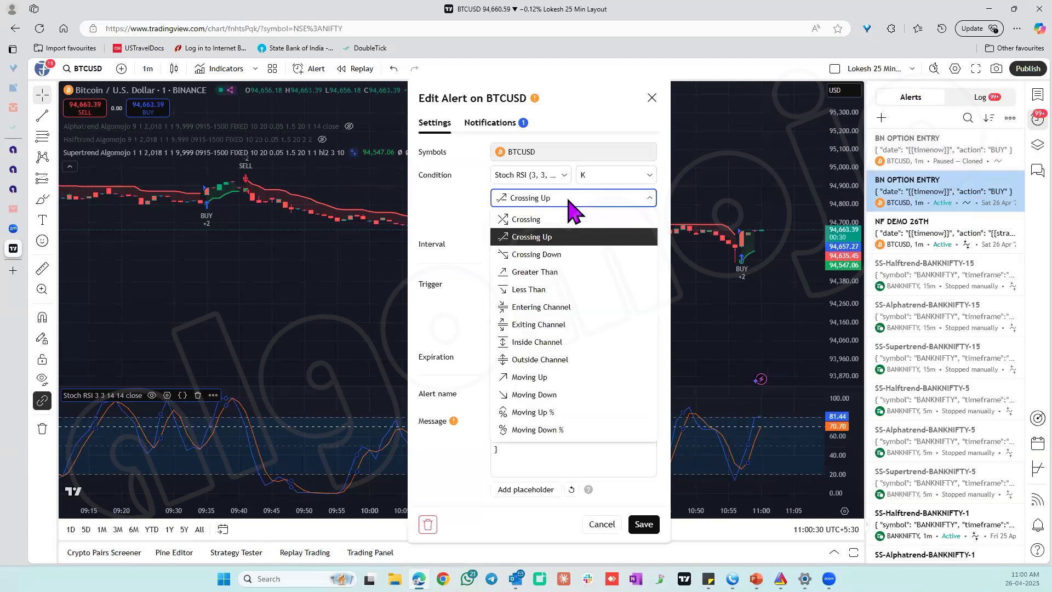
pyautogui.click(559, 255)
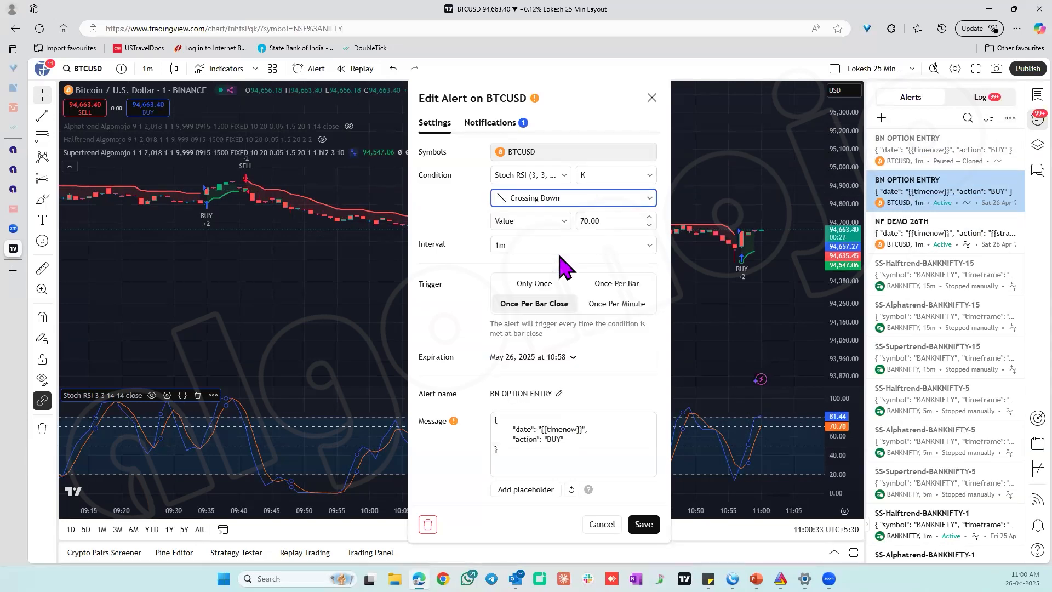
pyautogui.doubleClick(603, 224)
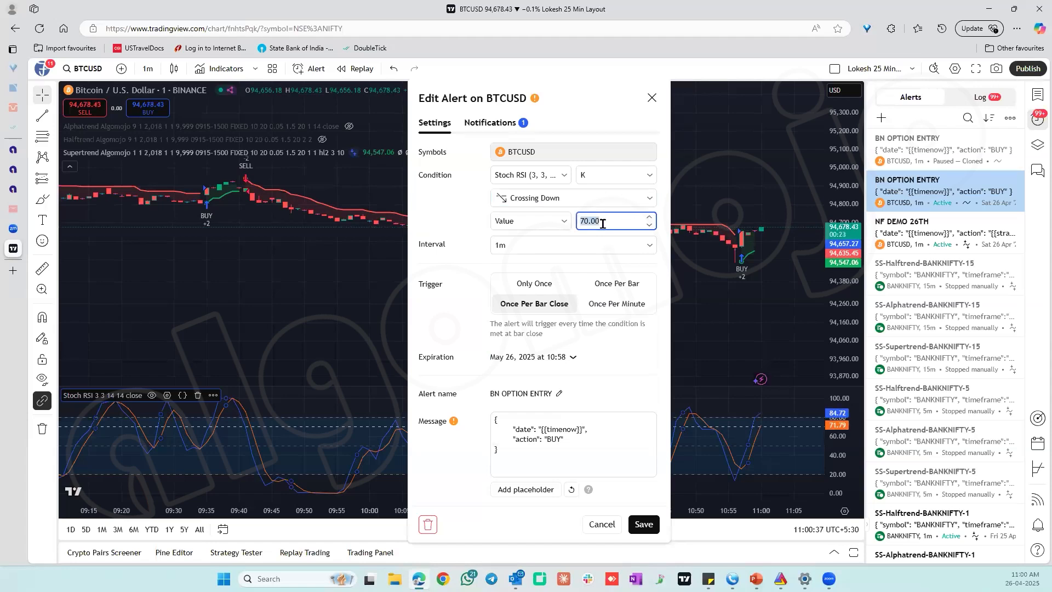
# Rename the cloned alert as BN OPTION EXIT.
pyautogui.click(551, 393)
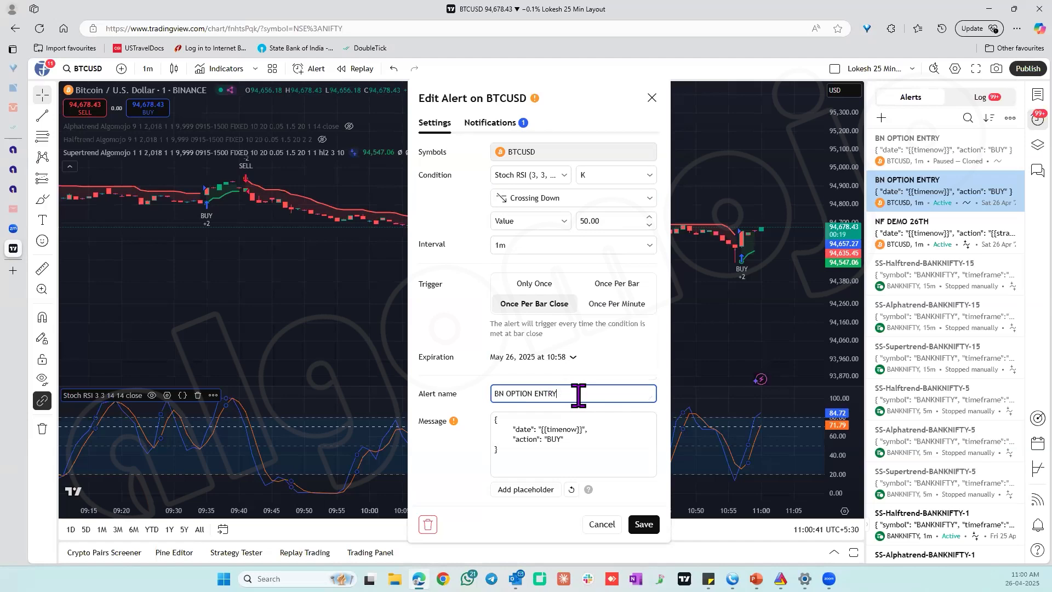
pyautogui.press('BackSpace')
pyautogui.press('BackSpace')
pyautogui.press('BackSpace')
pyautogui.press('BackSpace')
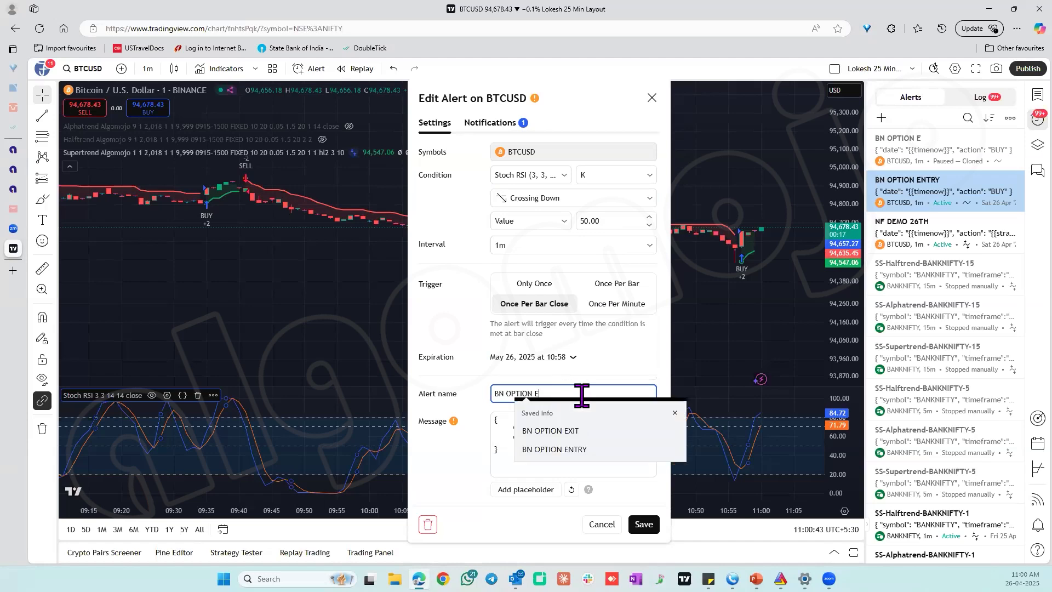
pyautogui.click(570, 431)
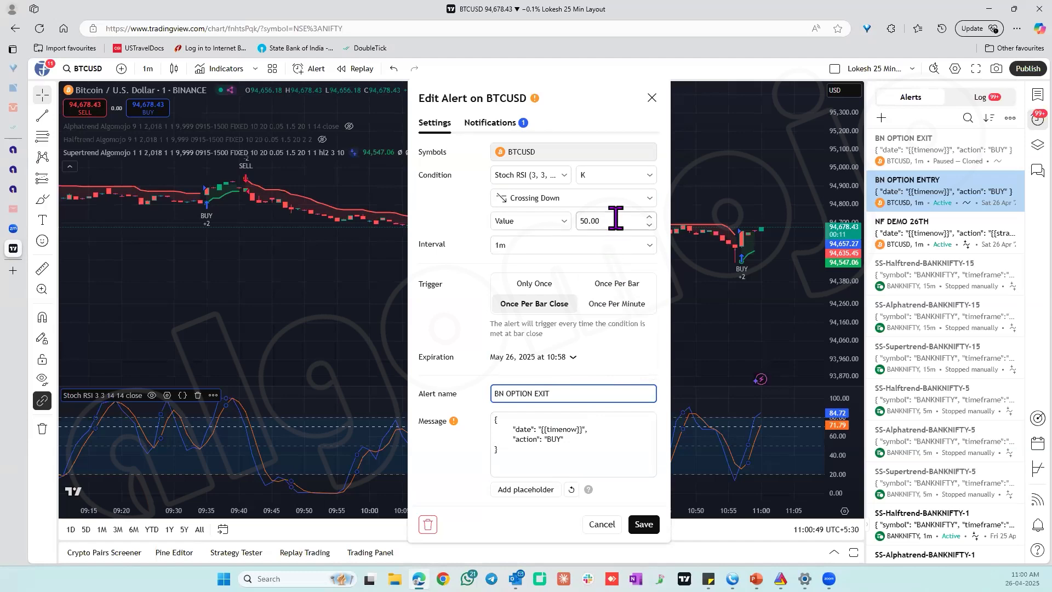
# Change the action in the exit alert's message to SELL, check its webhook URL and save the alert.
pyautogui.doubleClick(551, 439)
pyautogui.write('SELL')
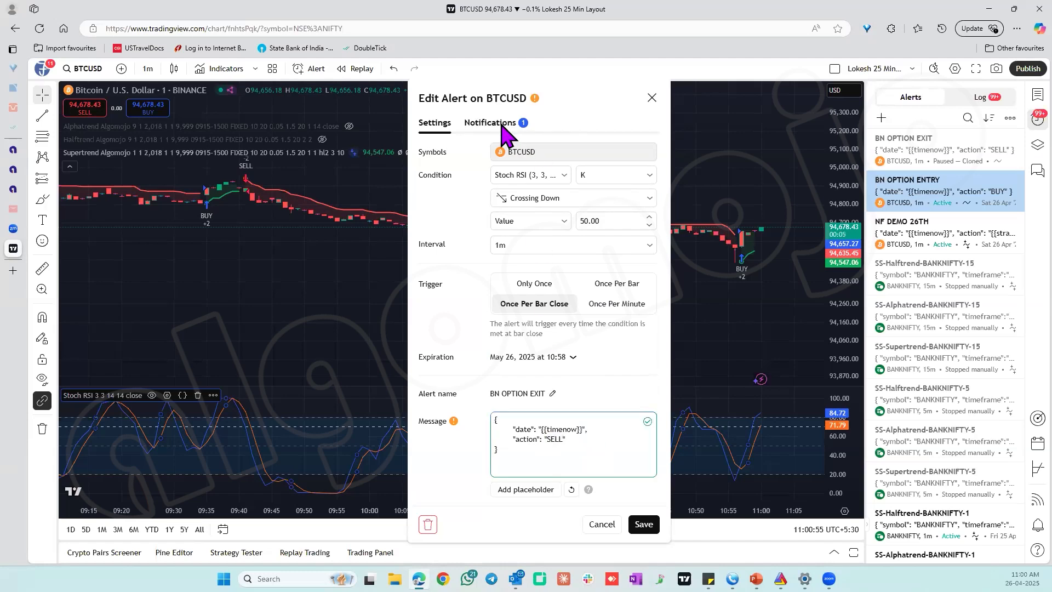
pyautogui.click(502, 125)
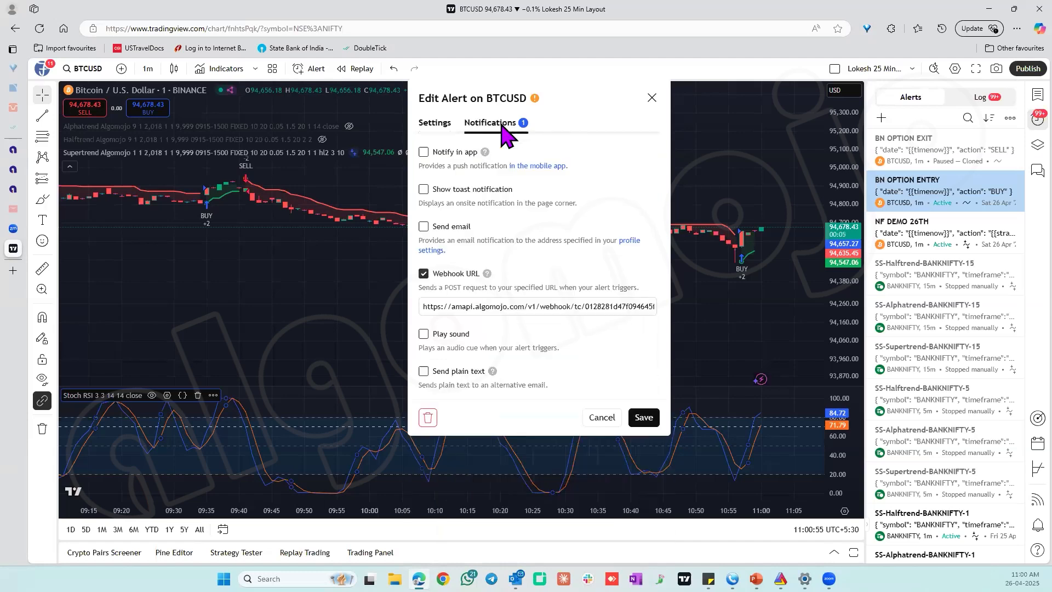
pyautogui.click(437, 125)
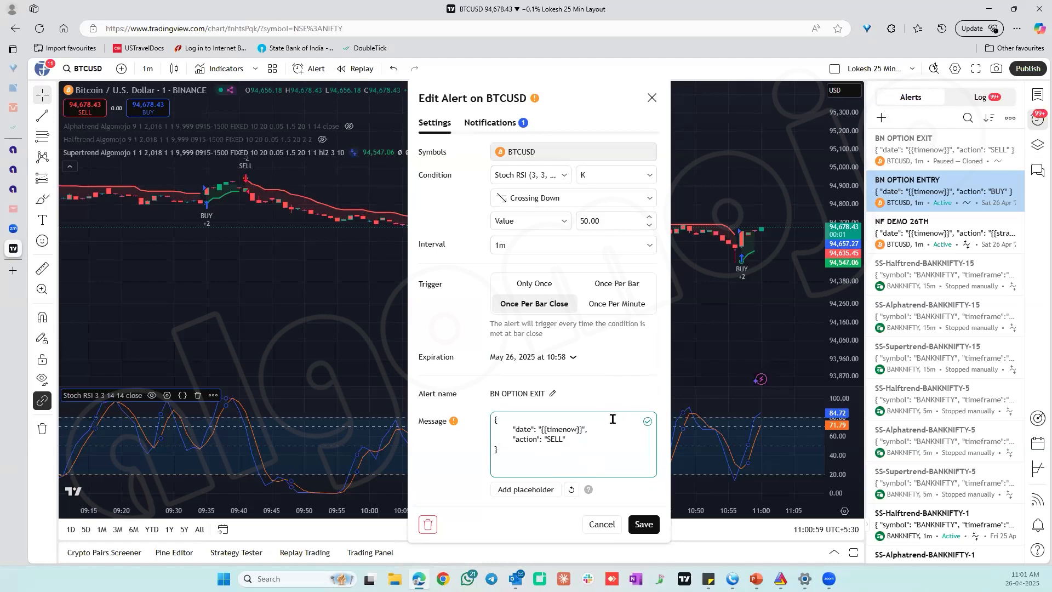
pyautogui.click(647, 526)
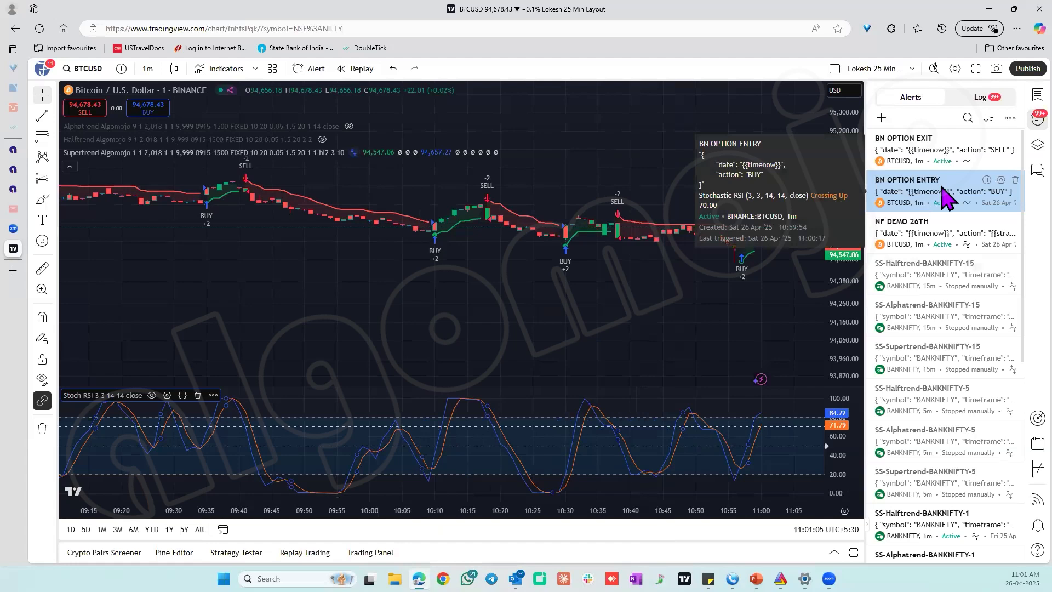
# Check the entry and exit alerts, and examine the log of triggered alerts.
pyautogui.moveTo(944, 154)
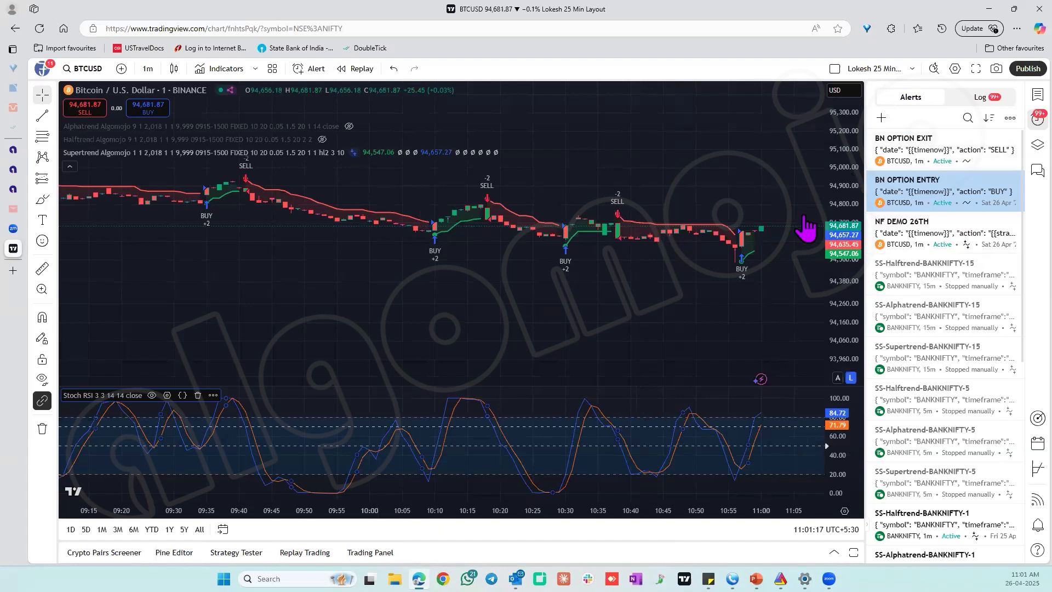
pyautogui.click(958, 97)
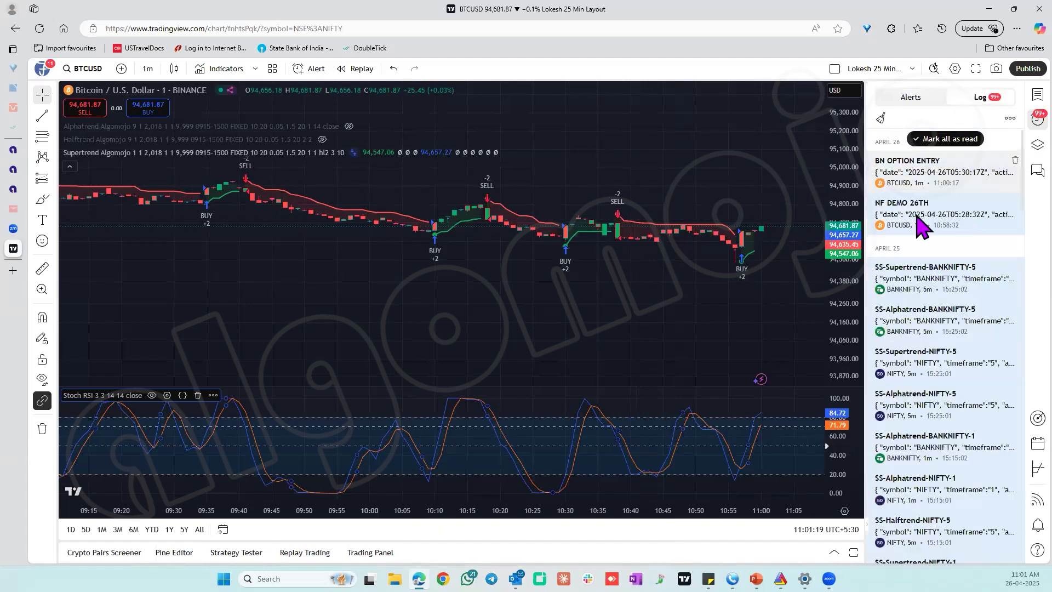
pyautogui.moveTo(913, 218)
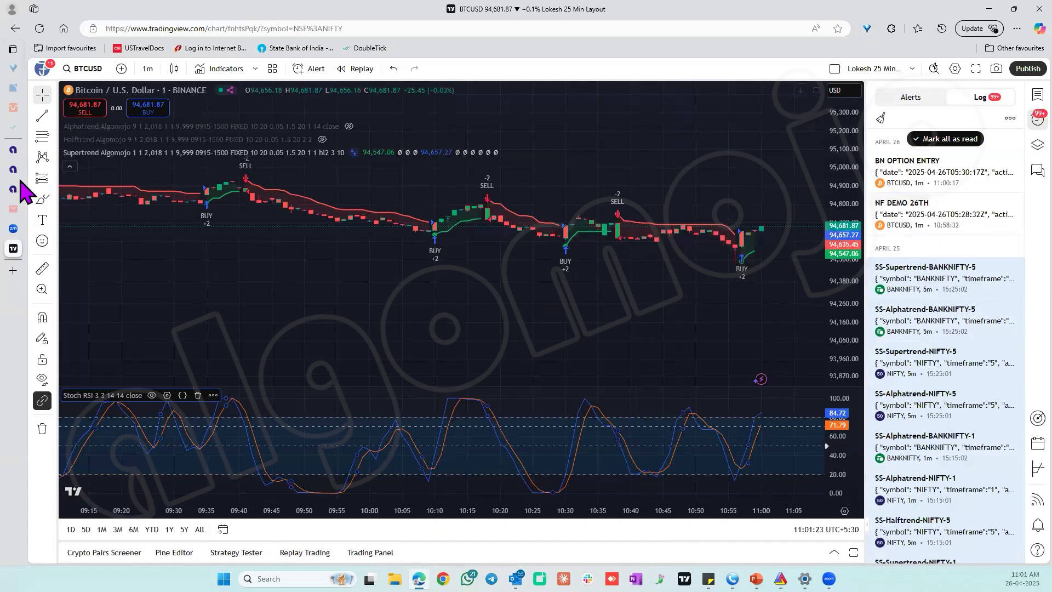
# Switch to Algomojo, leave the created strategy and view the signals received by the strategies.
pyautogui.moveTo(22, 189)
pyautogui.click(63, 171)
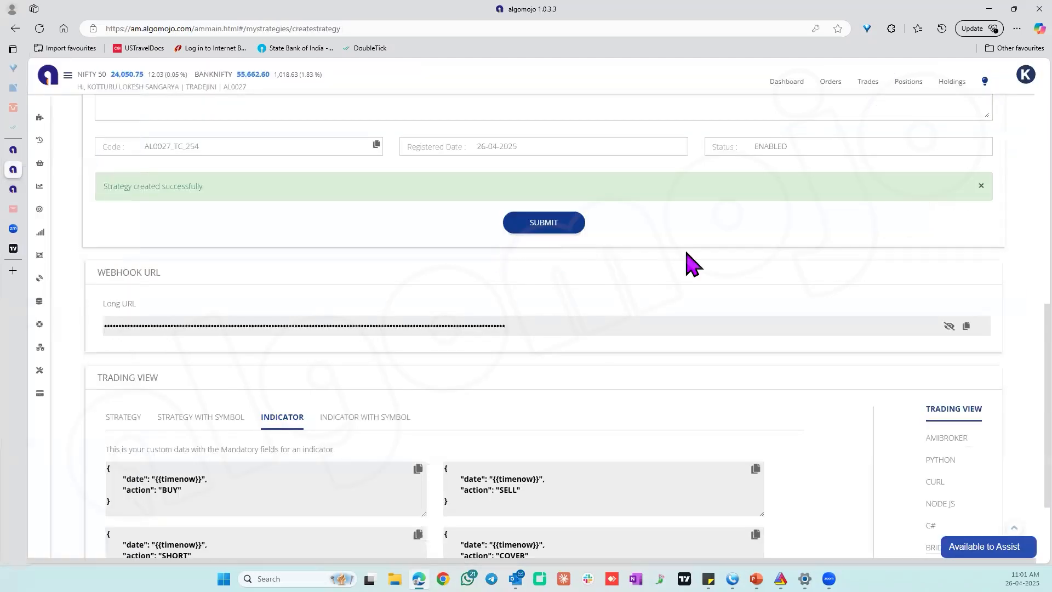
pyautogui.scroll(15, 1017, 222)
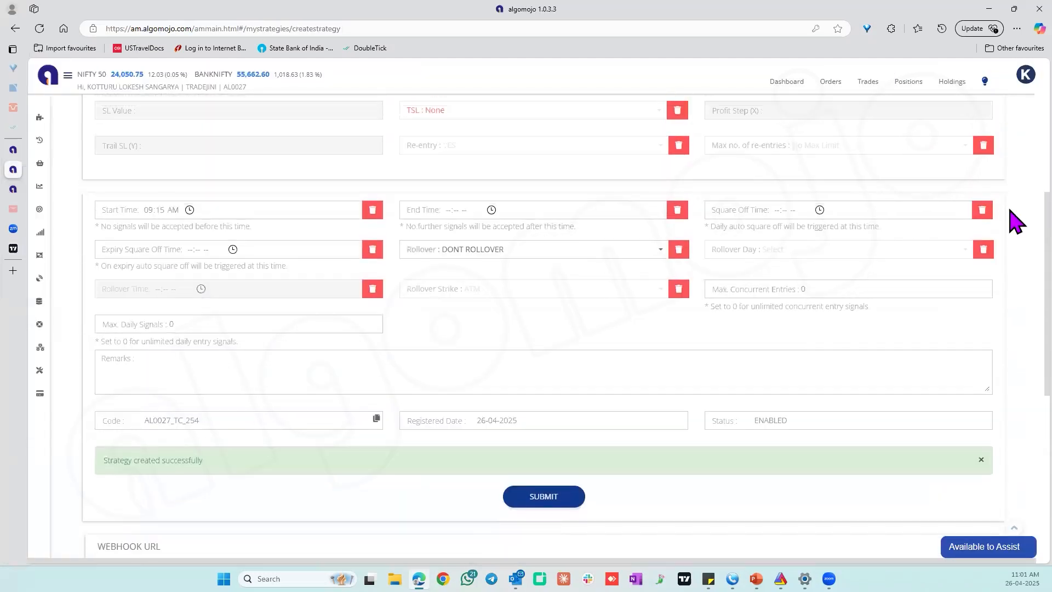
pyautogui.scroll(3, 1016, 220)
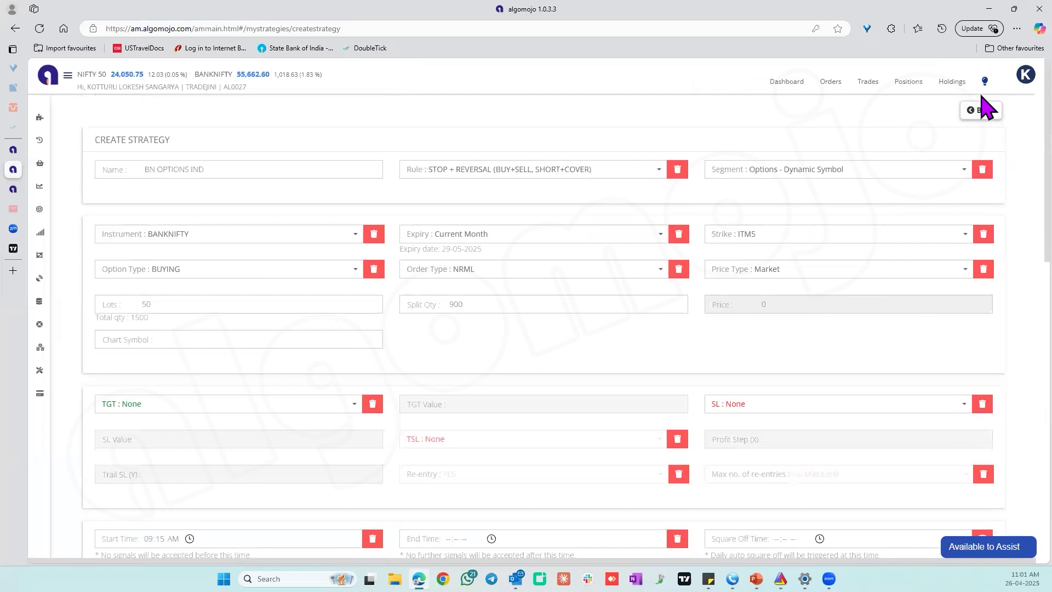
pyautogui.click(970, 111)
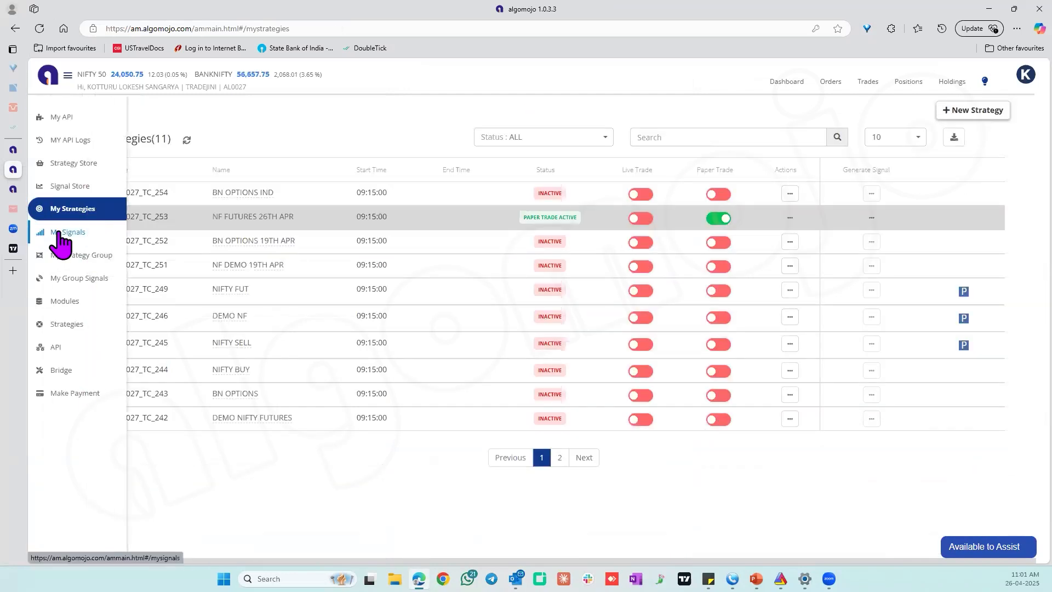
pyautogui.click(54, 232)
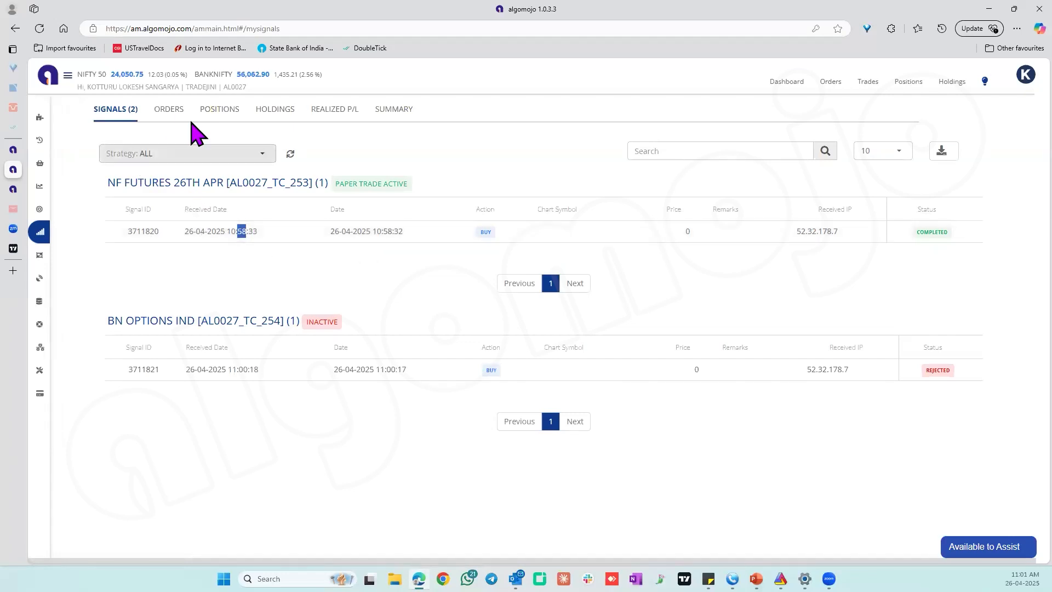
# Review the orders and the open position quantity of the NF FUTURES 26TH APR strategy.
pyautogui.click(177, 112)
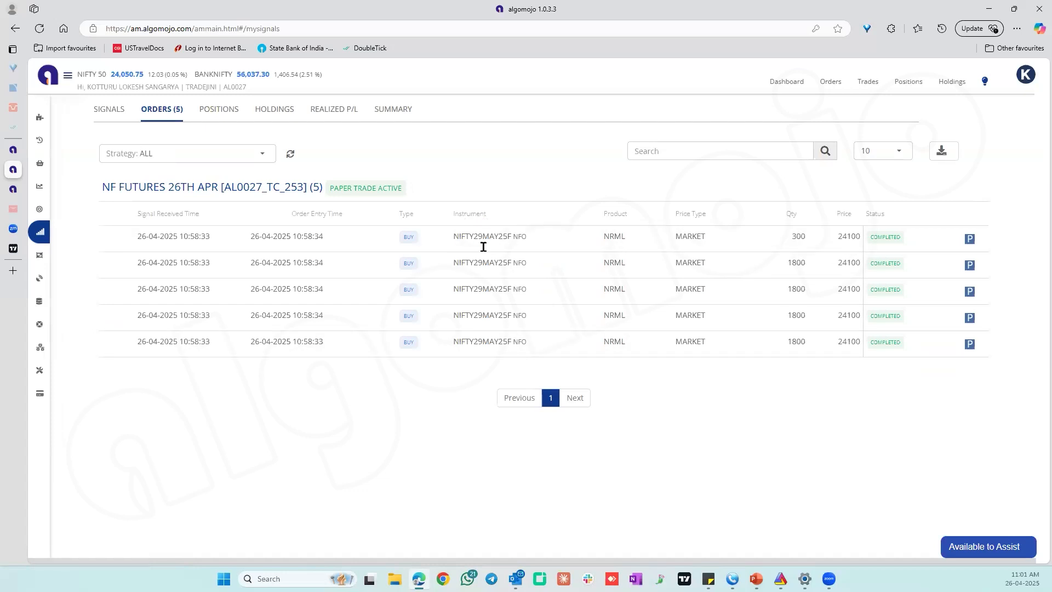
pyautogui.click(216, 112)
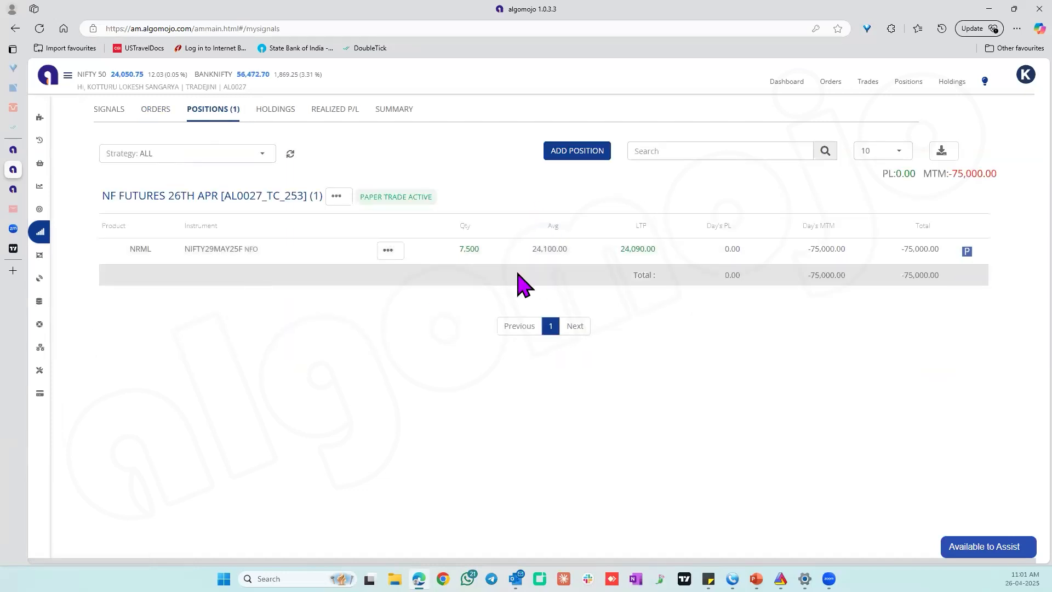
pyautogui.doubleClick(467, 249)
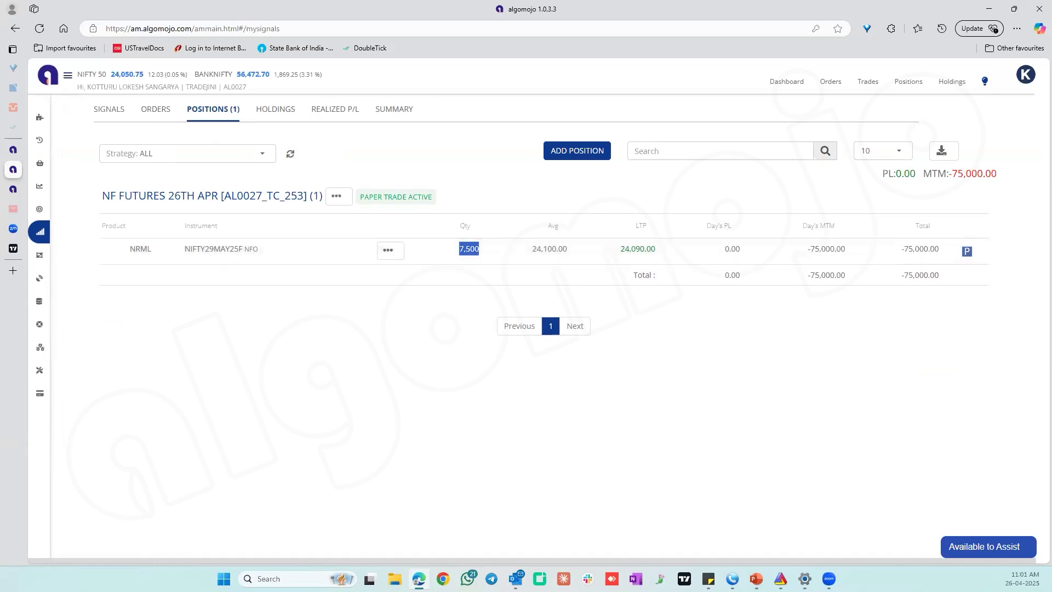
# Enable paper trading for the BN OPTIONS IND strategy.
pyautogui.moveTo(55, 222)
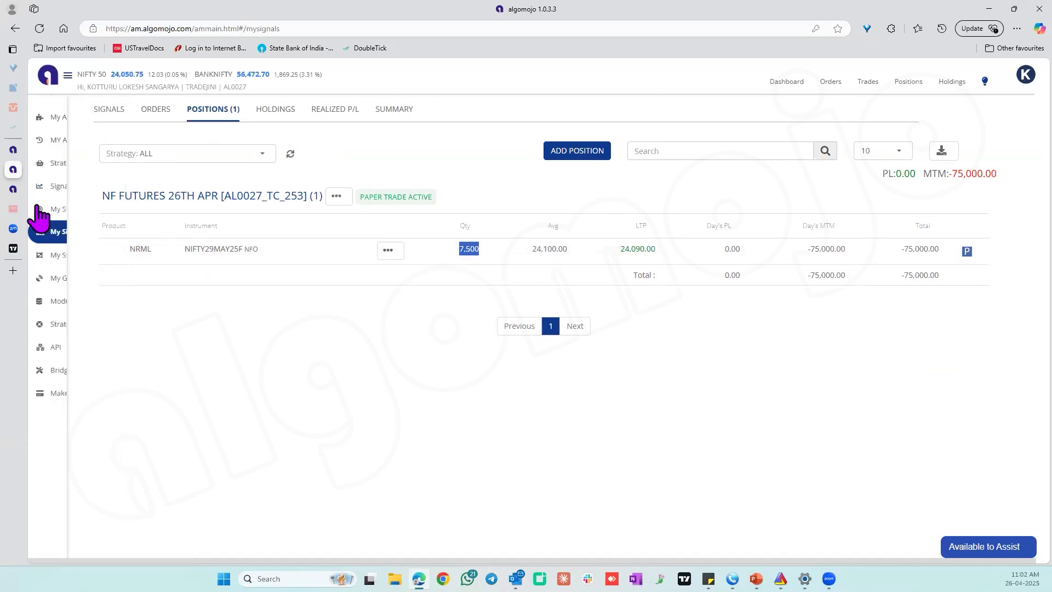
pyautogui.click(85, 210)
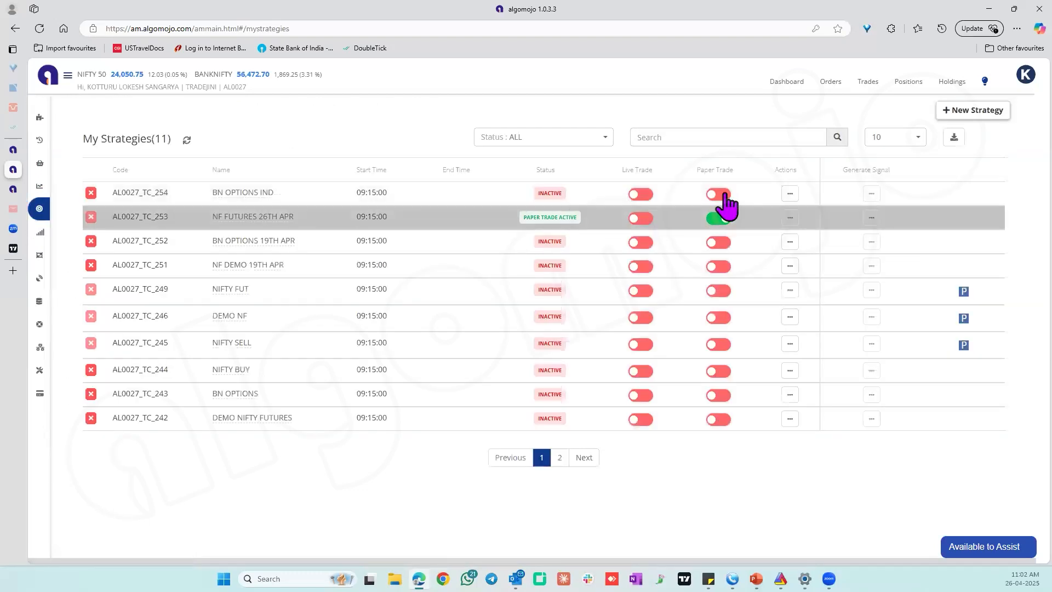
pyautogui.click(713, 195)
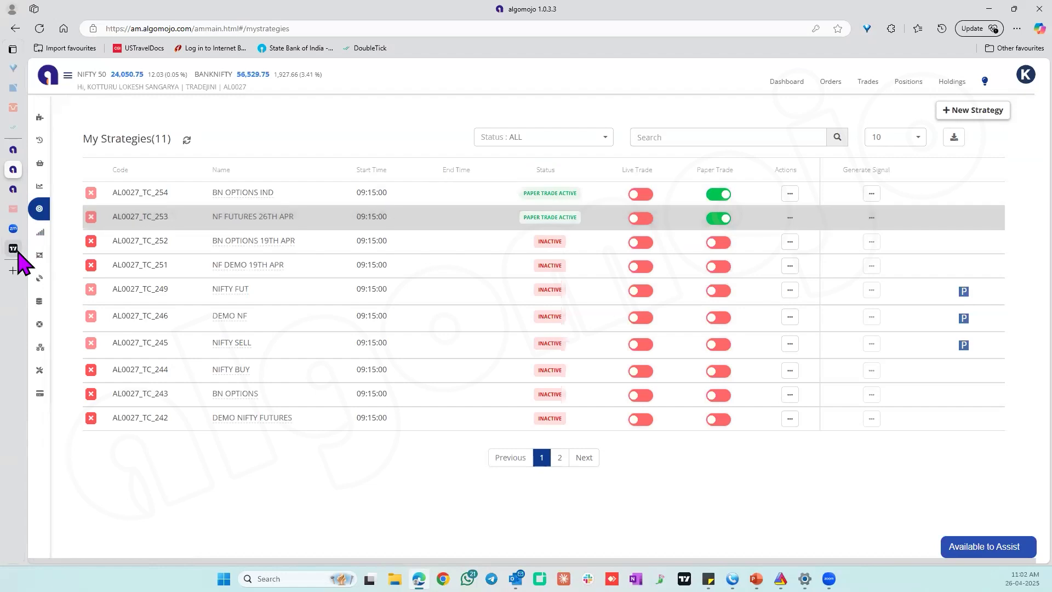
# Check the BN OPTION ENTRY trigger in TradingView's alert log, and examine the reason for the BN OPTIONS IND signal's status in Algomojo.
pyautogui.click(44, 248)
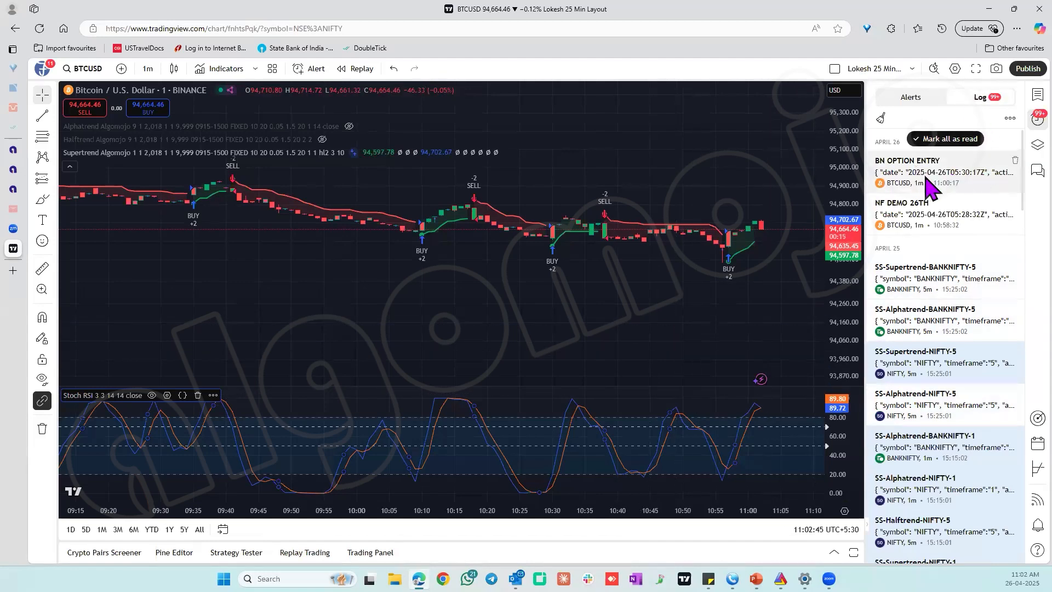
pyautogui.moveTo(958, 186)
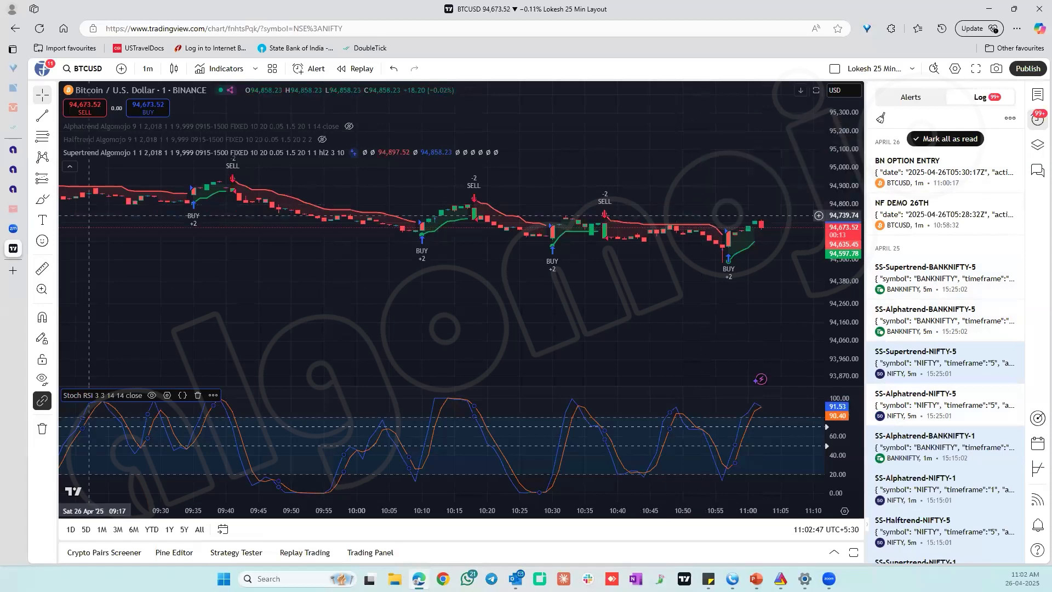
pyautogui.moveTo(28, 199)
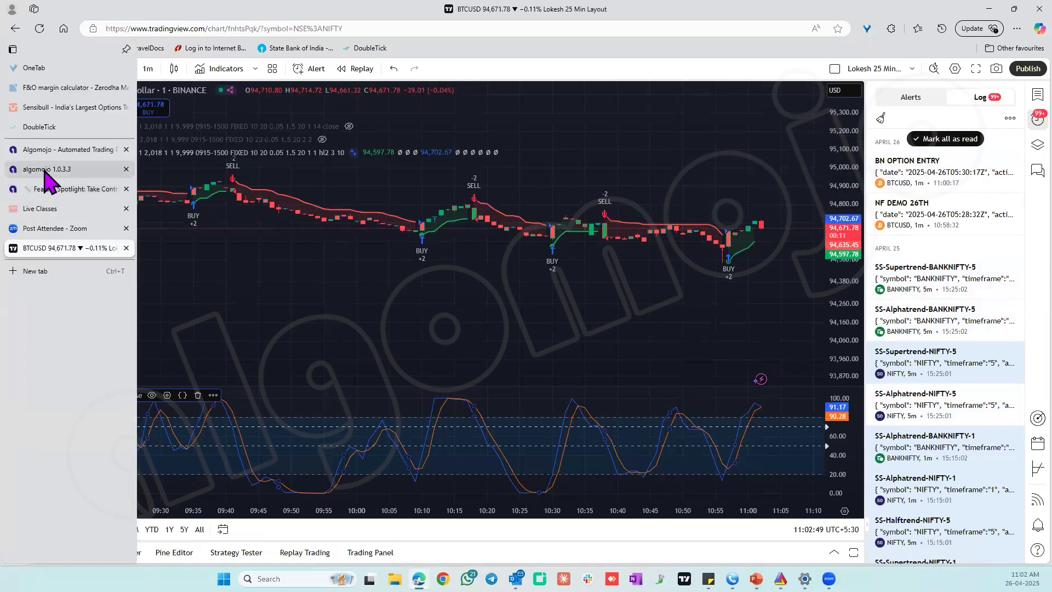
pyautogui.click(47, 171)
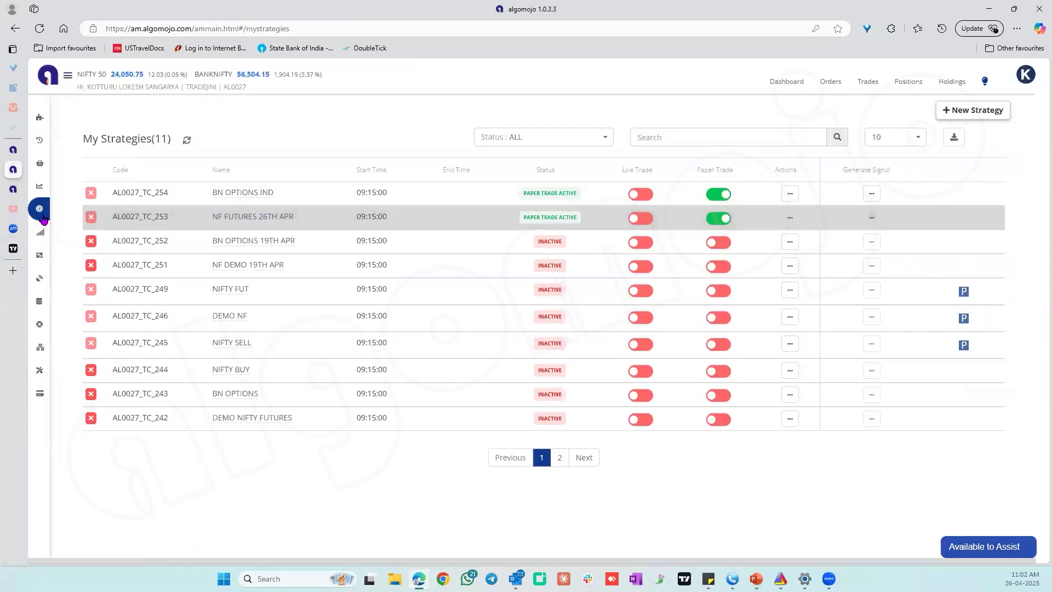
pyautogui.click(61, 232)
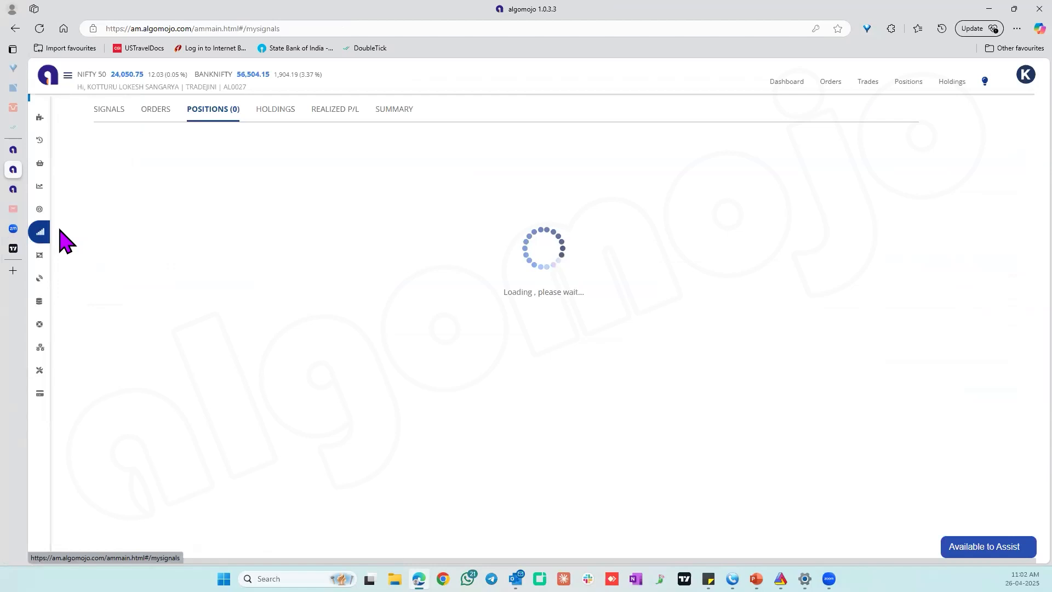
pyautogui.click(112, 110)
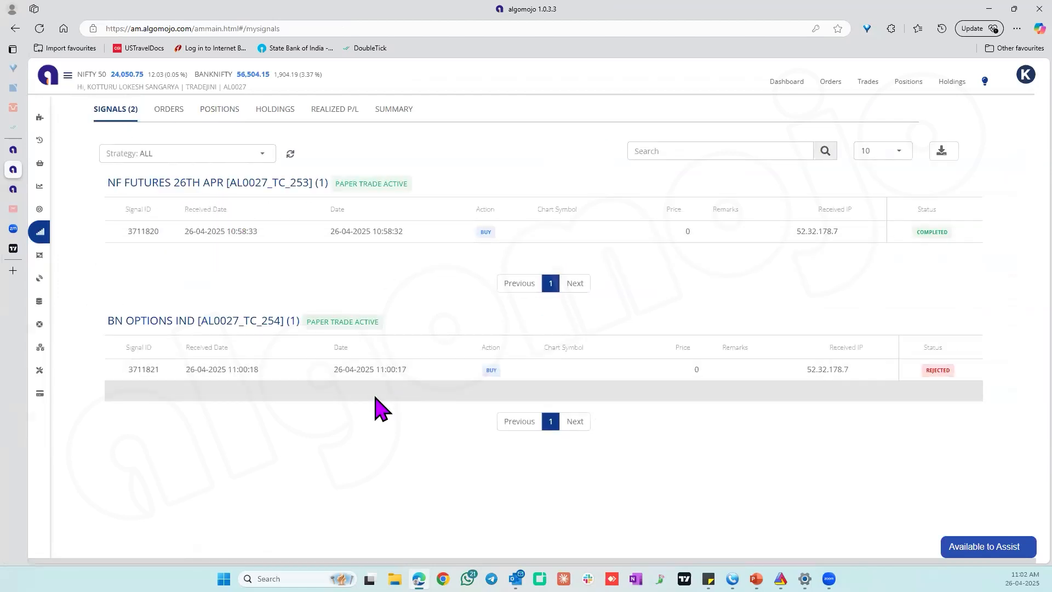
pyautogui.moveTo(947, 372)
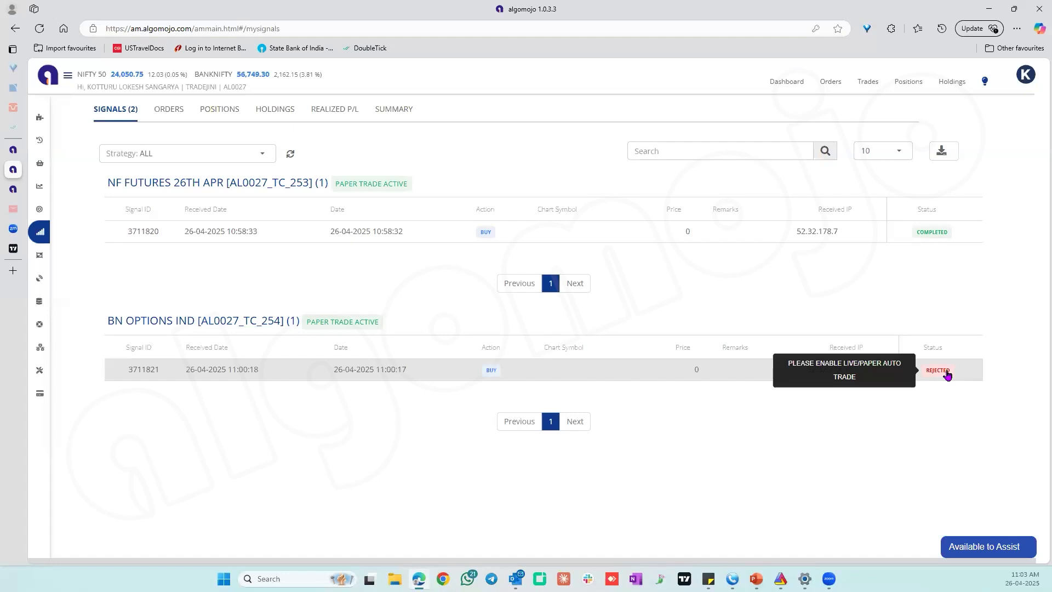
# Check the status of the NF FUTURES 26TH APR signal and its open position, and switch to TradingView to view the alerts list.
pyautogui.moveTo(948, 232)
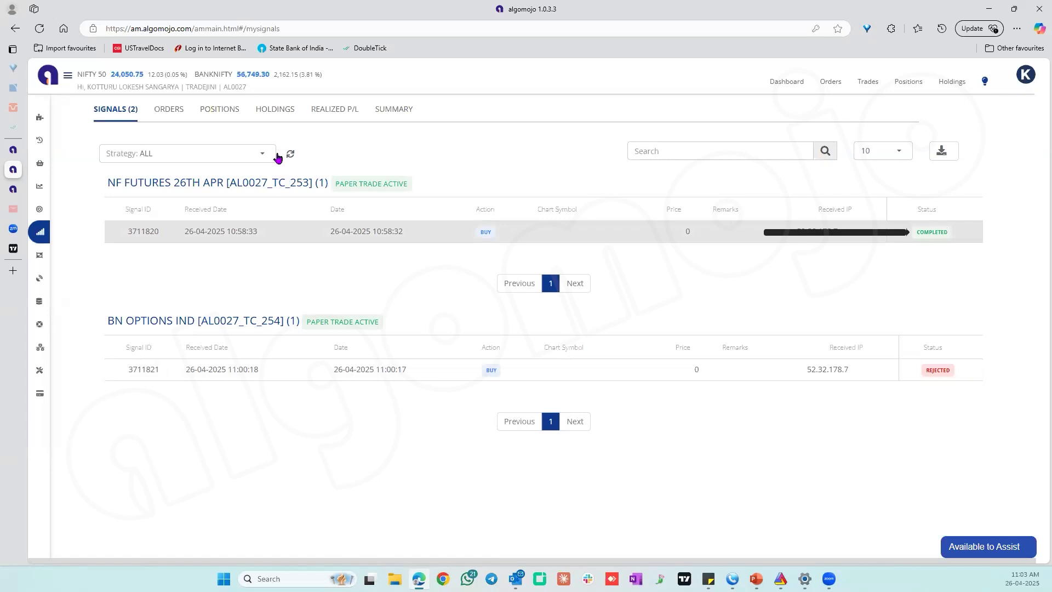
pyautogui.click(219, 111)
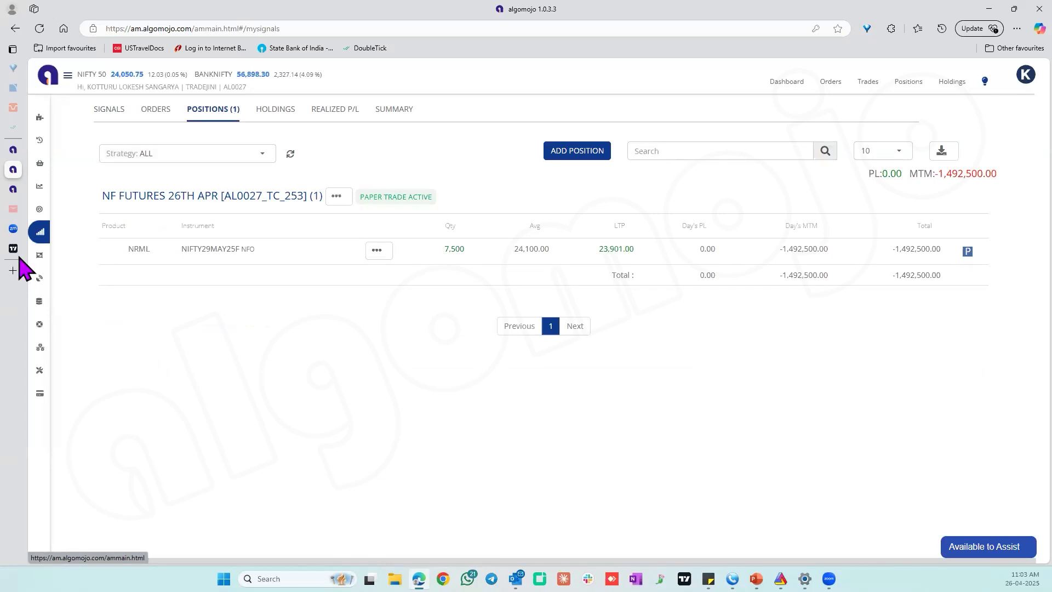
pyautogui.click(48, 250)
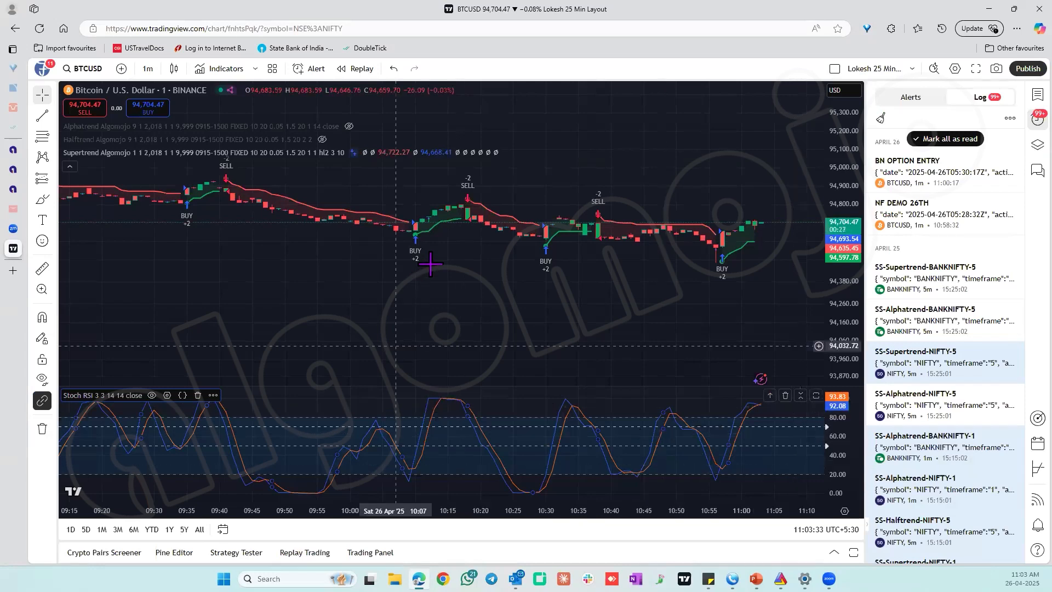
pyautogui.click(910, 103)
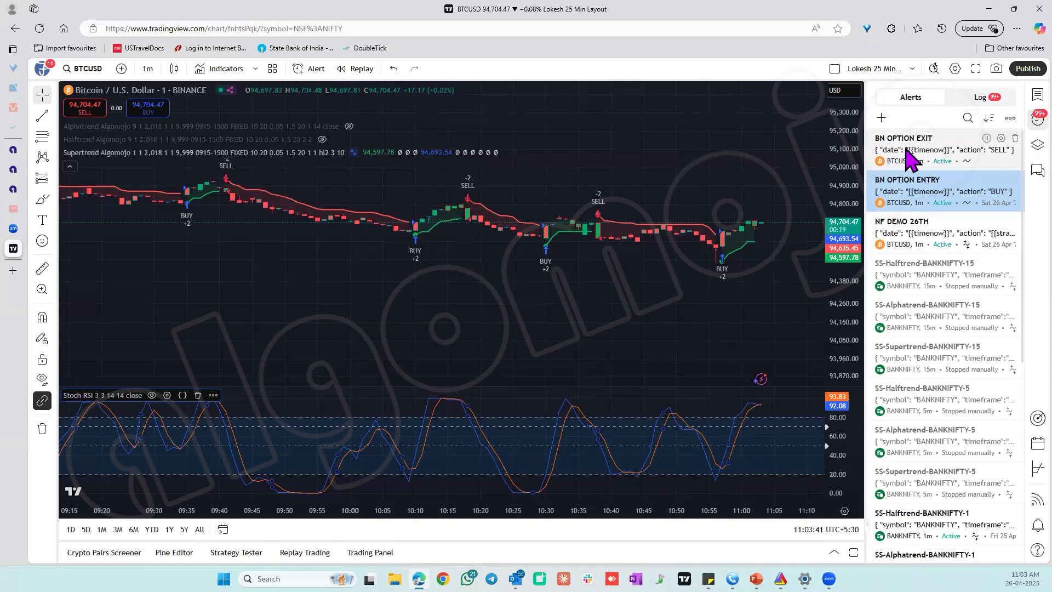
pyautogui.moveTo(946, 160)
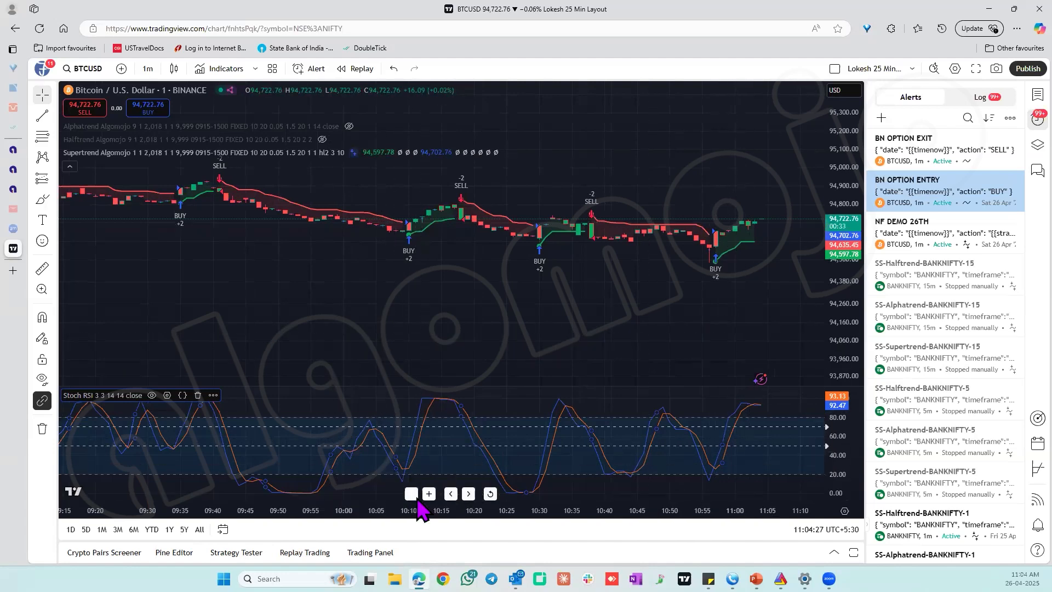
# Draw a descending trend line on the BTCUSD chart from about 95,289 at 07:08 to about 94,863 at 11:10.
pyautogui.click(414, 495)
pyautogui.click(414, 495)
pyautogui.click(414, 495)
pyautogui.click(414, 496)
pyautogui.click(414, 496)
pyautogui.click(413, 496)
pyautogui.moveTo(856, 327); pyautogui.dragTo(722, 357)
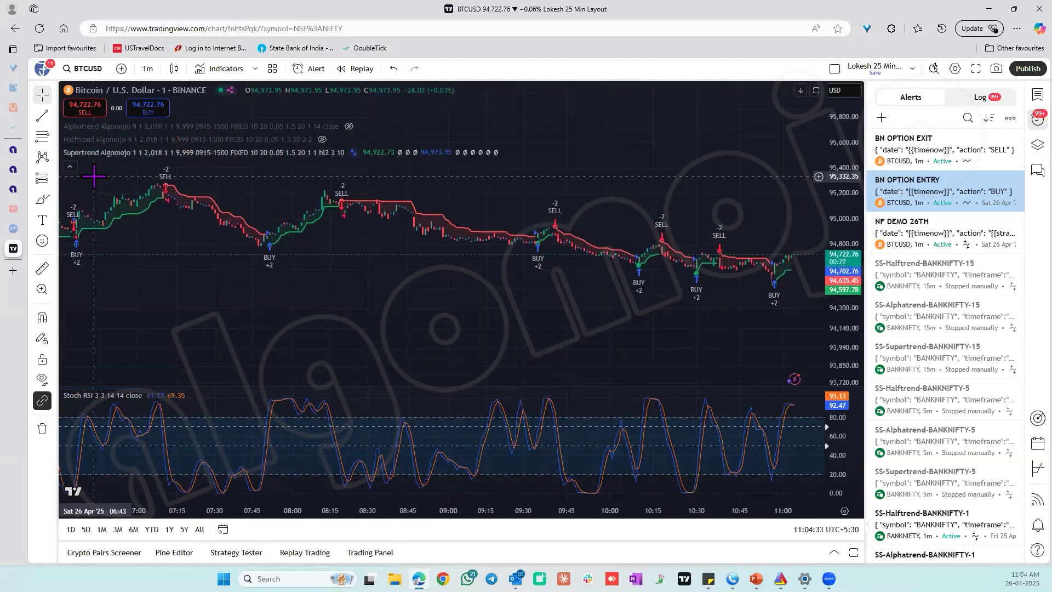
pyautogui.click(55, 117)
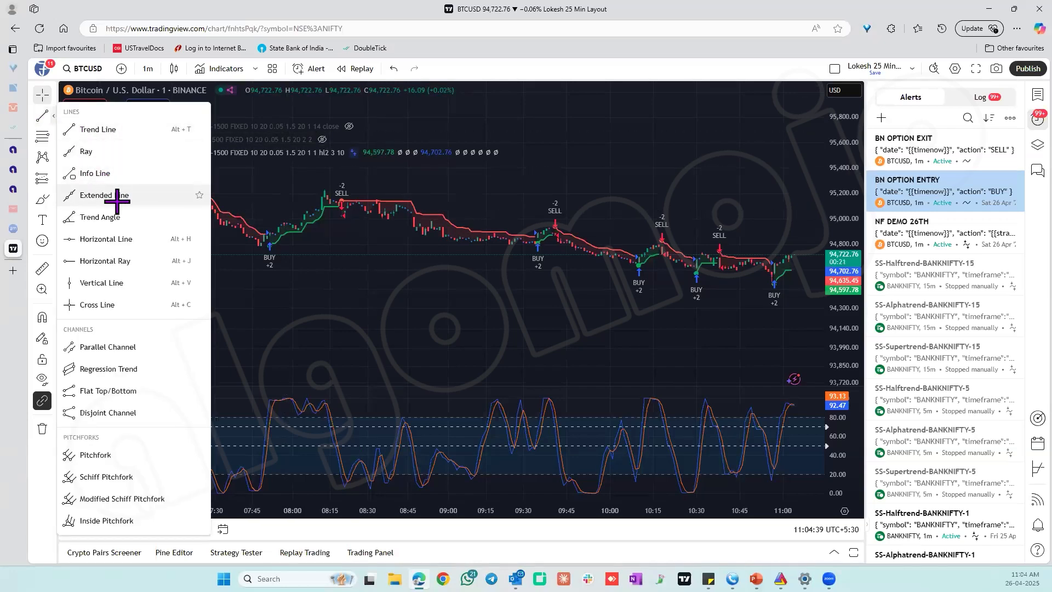
pyautogui.click(112, 130)
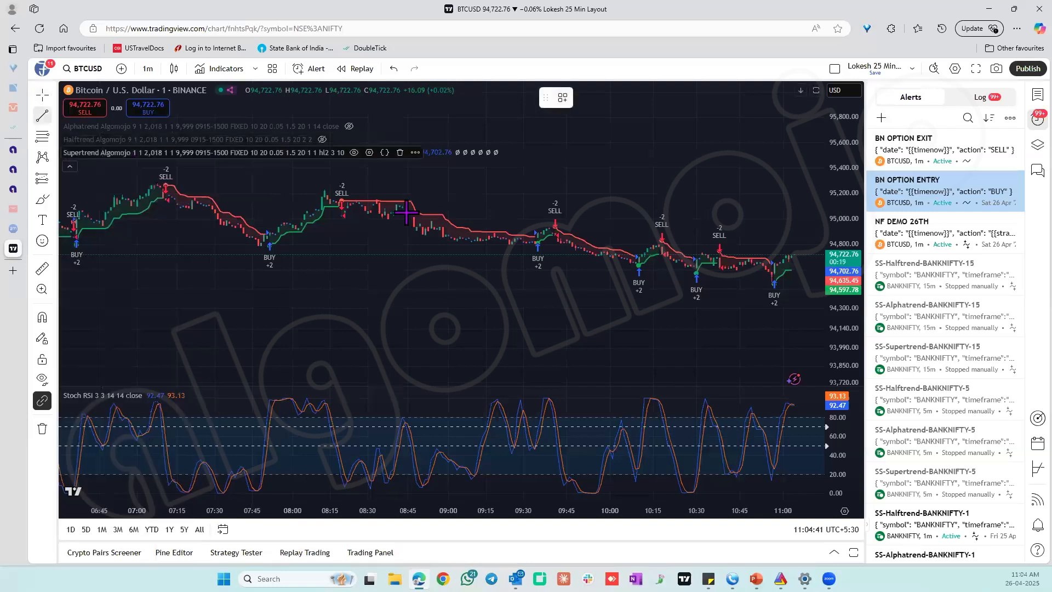
pyautogui.click(160, 183)
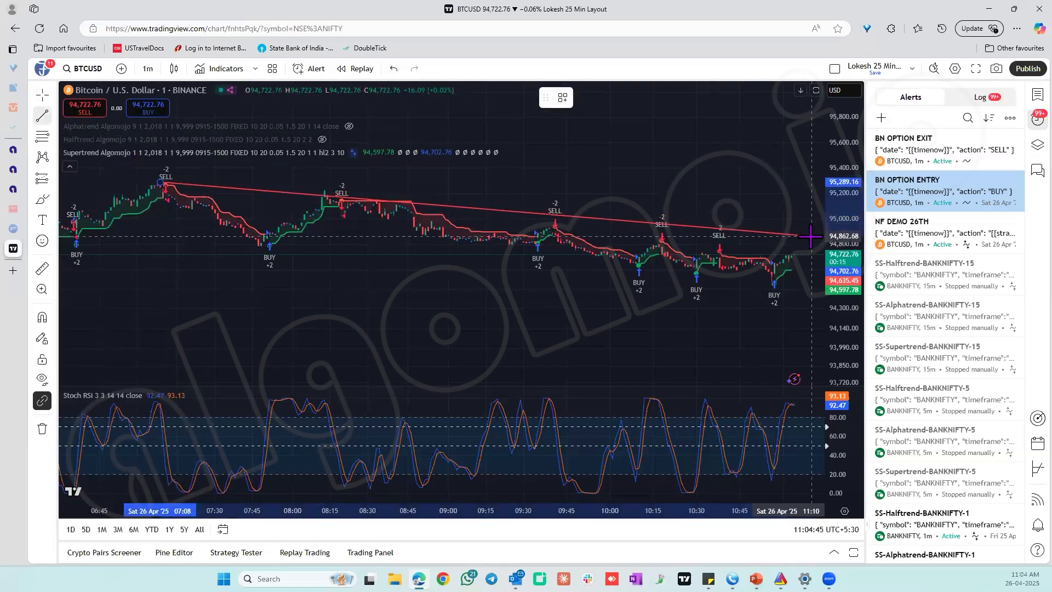
pyautogui.click(812, 235)
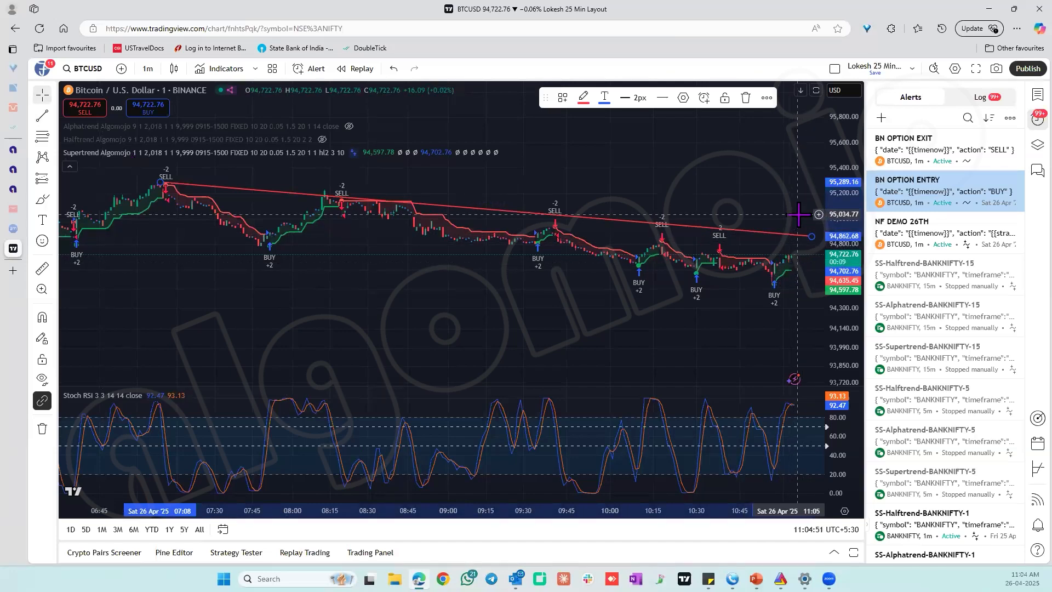
pyautogui.click(803, 196)
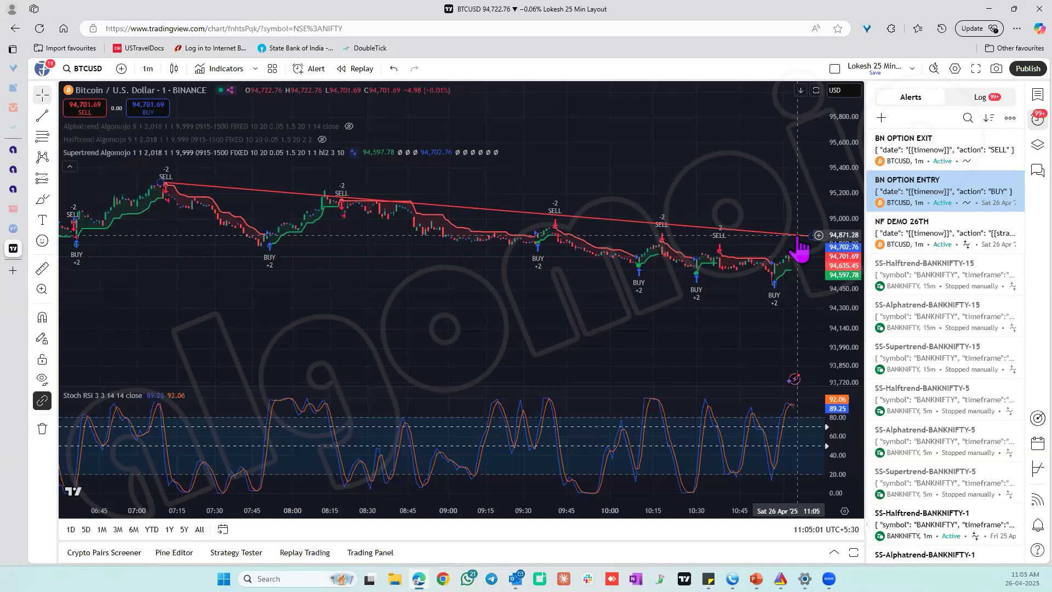
# Start an alert on the descending trend line with the price condition Crossing Up and the trigger Once Per Bar Close.
pyautogui.click(799, 237)
pyautogui.rightClick(800, 238)
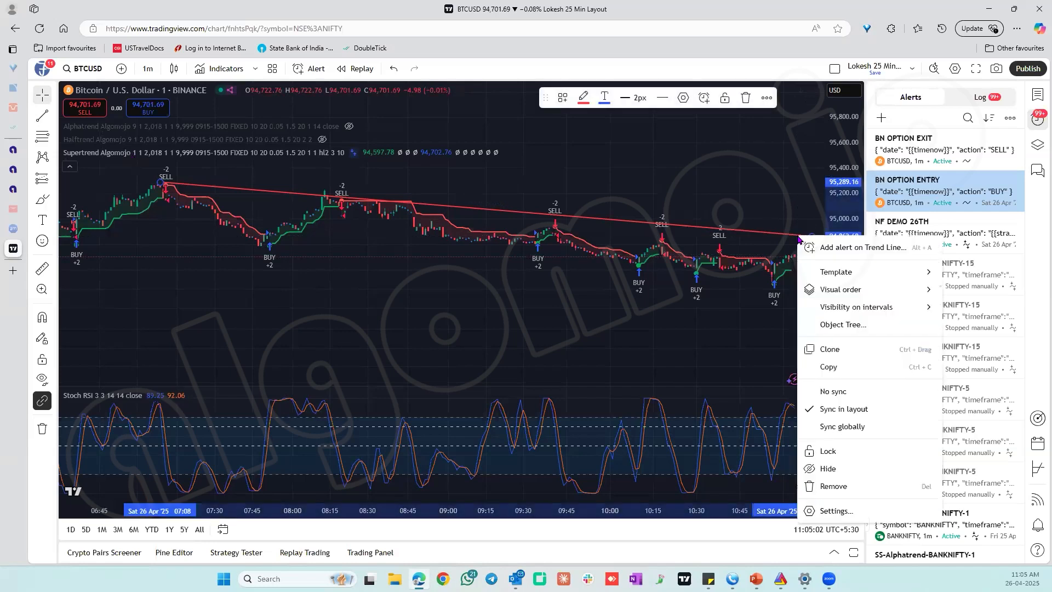
pyautogui.click(826, 246)
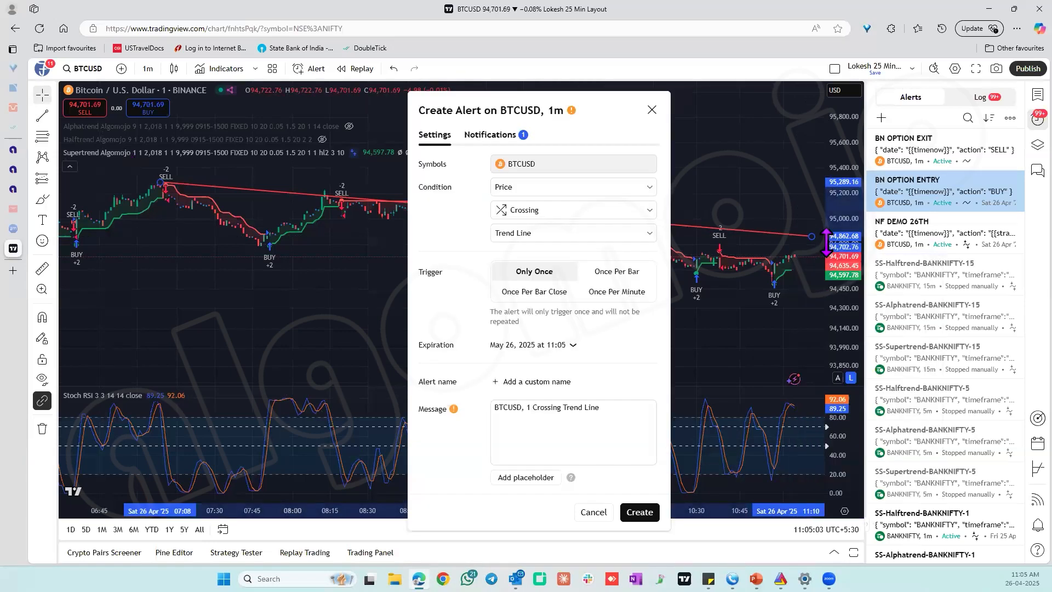
pyautogui.click(534, 218)
pyautogui.click(536, 250)
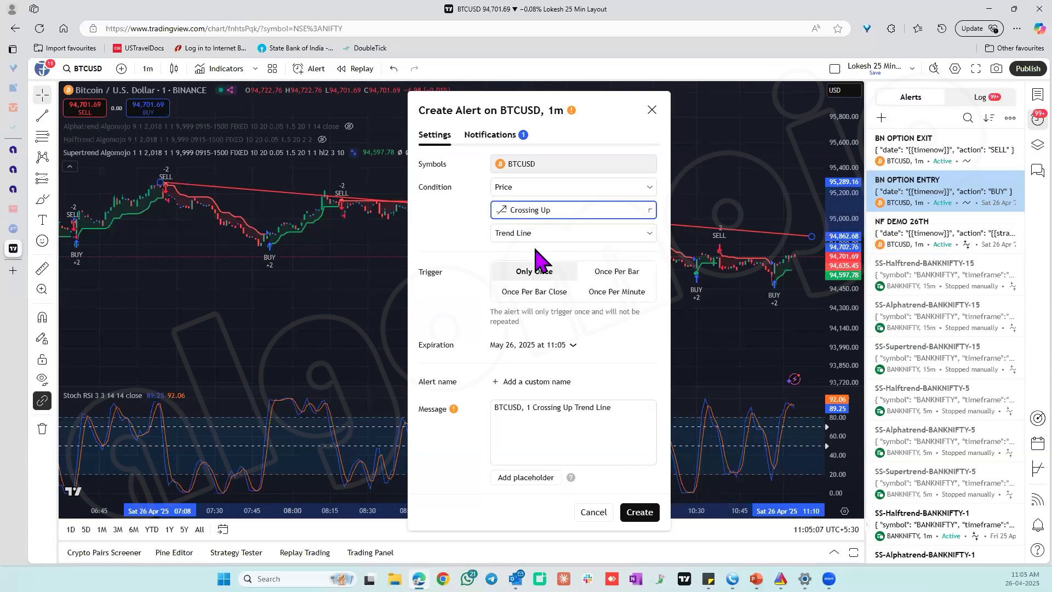
pyautogui.click(544, 293)
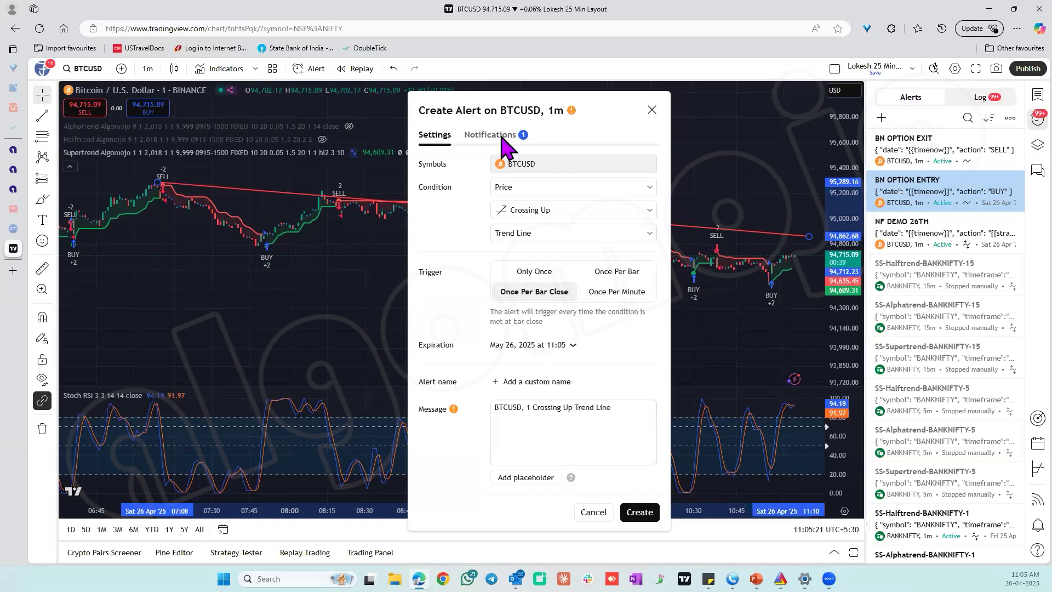
# Review the alert's message and webhook URL fields, and discard the alert without creating it.
pyautogui.click(558, 411)
pyautogui.tripleClick(558, 411)
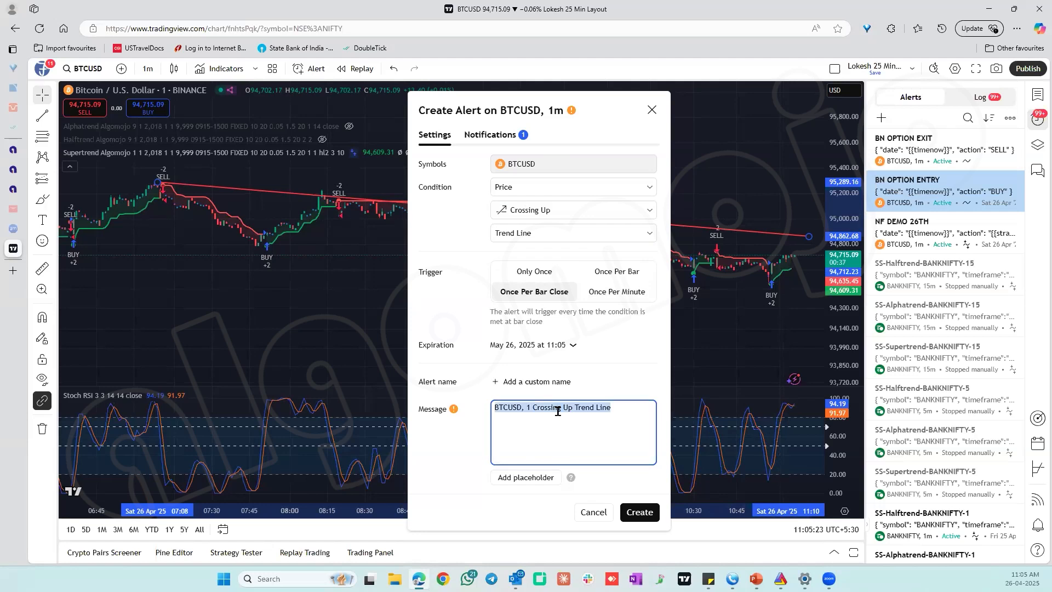
pyautogui.click(489, 134)
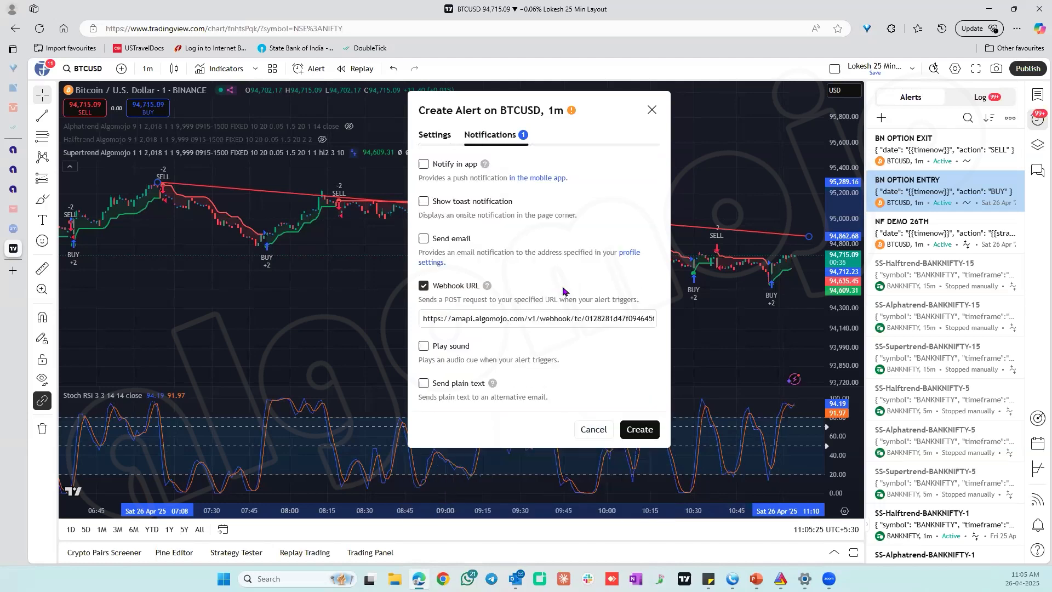
pyautogui.tripleClick(492, 322)
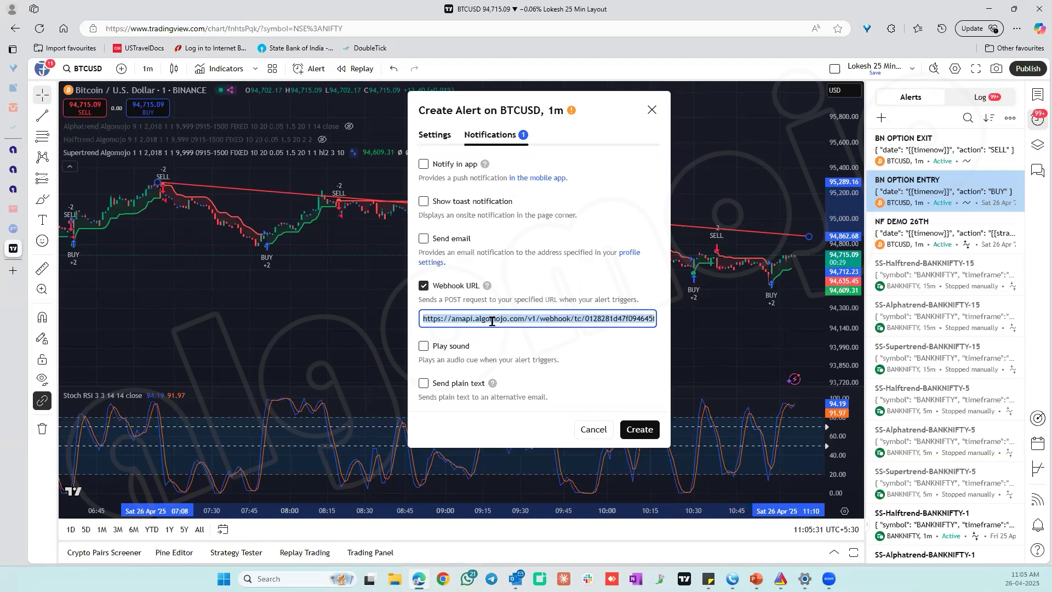
pyautogui.click(435, 138)
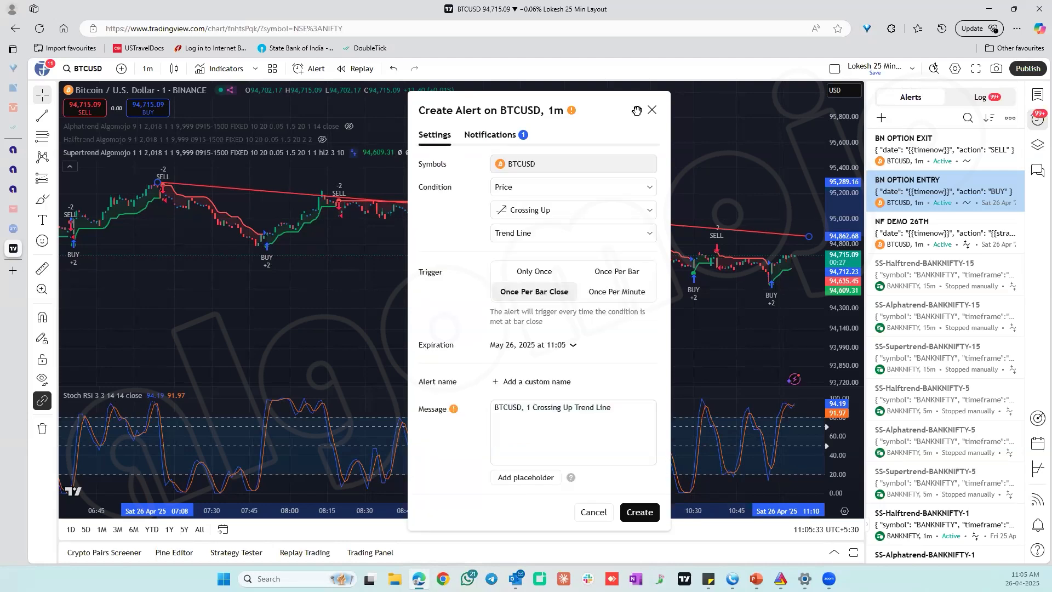
pyautogui.click(651, 110)
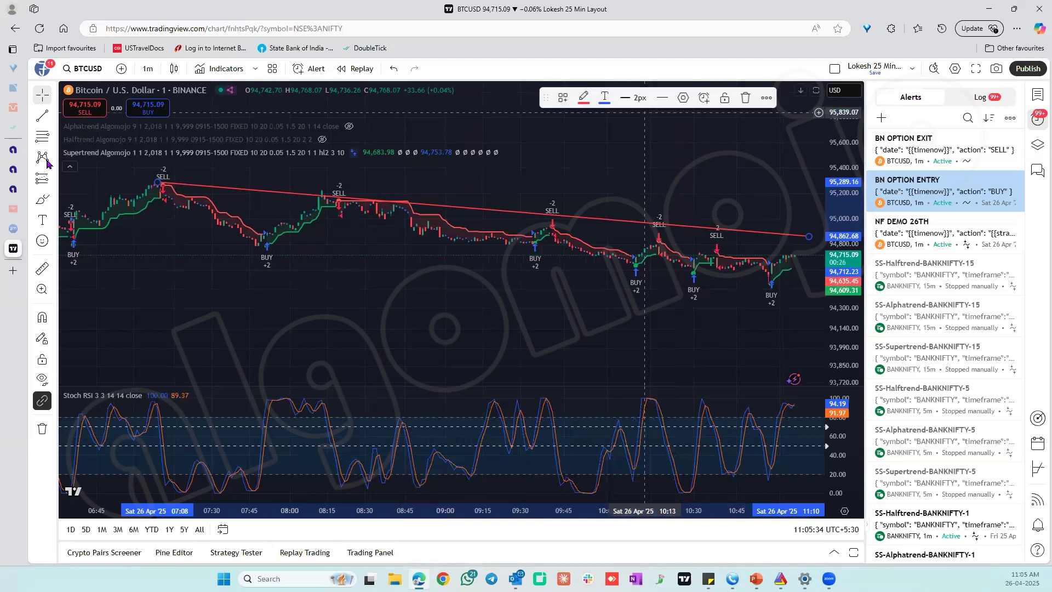
# Draw a rising trend line below the price from about 94,314 at 08:39 to about 94,571 at 11:11, and color it yellow.
pyautogui.click(42, 115)
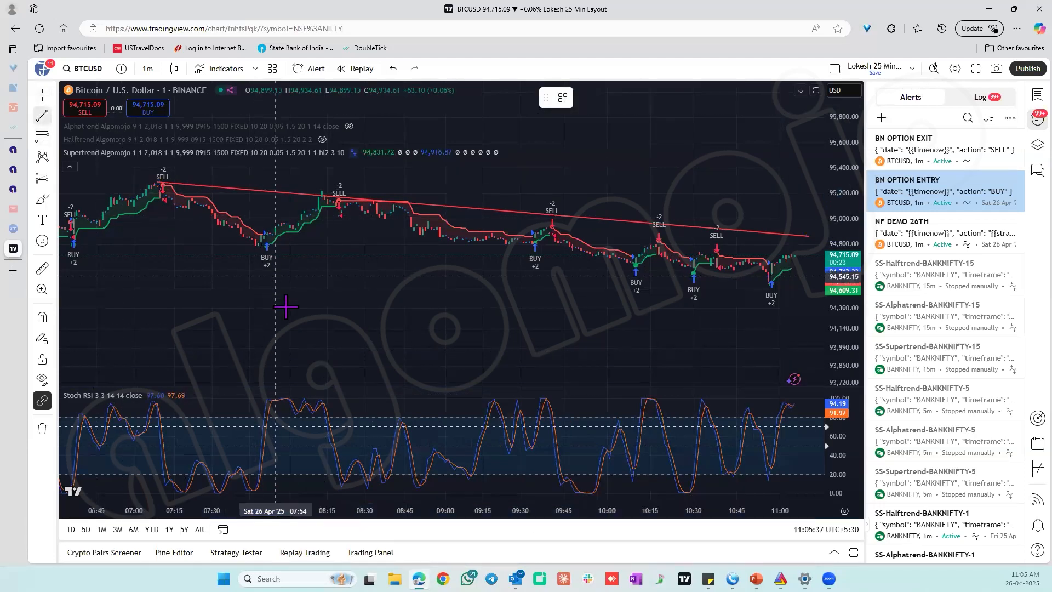
pyautogui.click(391, 307)
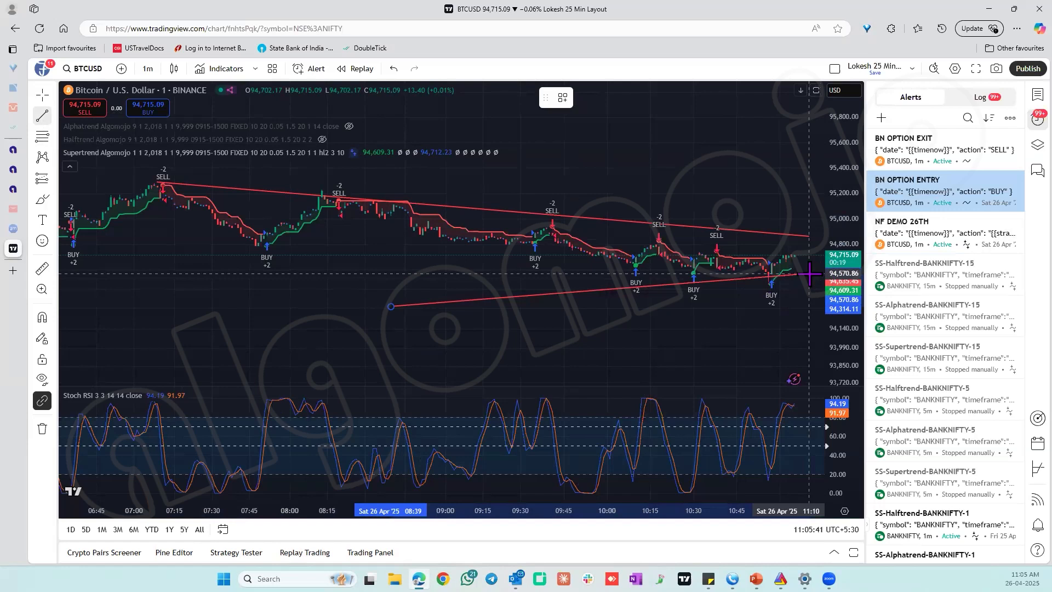
pyautogui.click(812, 273)
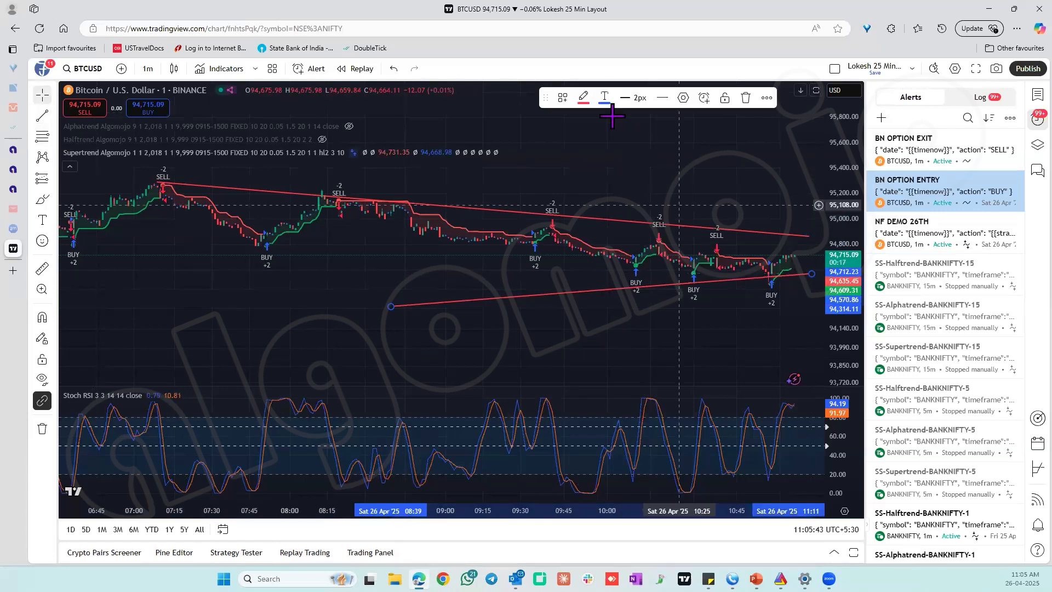
pyautogui.click(583, 98)
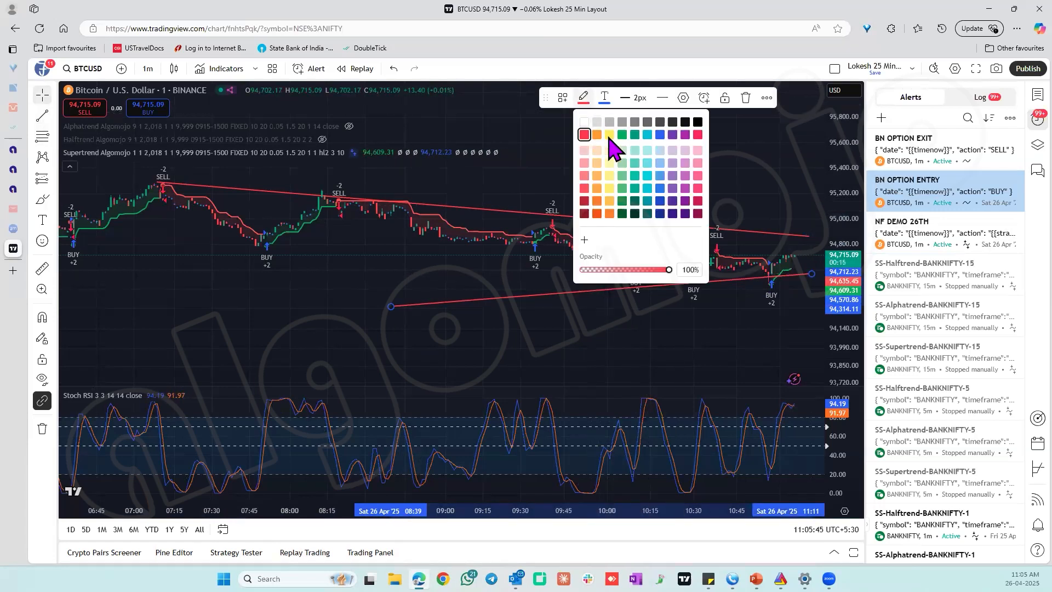
pyautogui.click(609, 135)
pyautogui.click(819, 351)
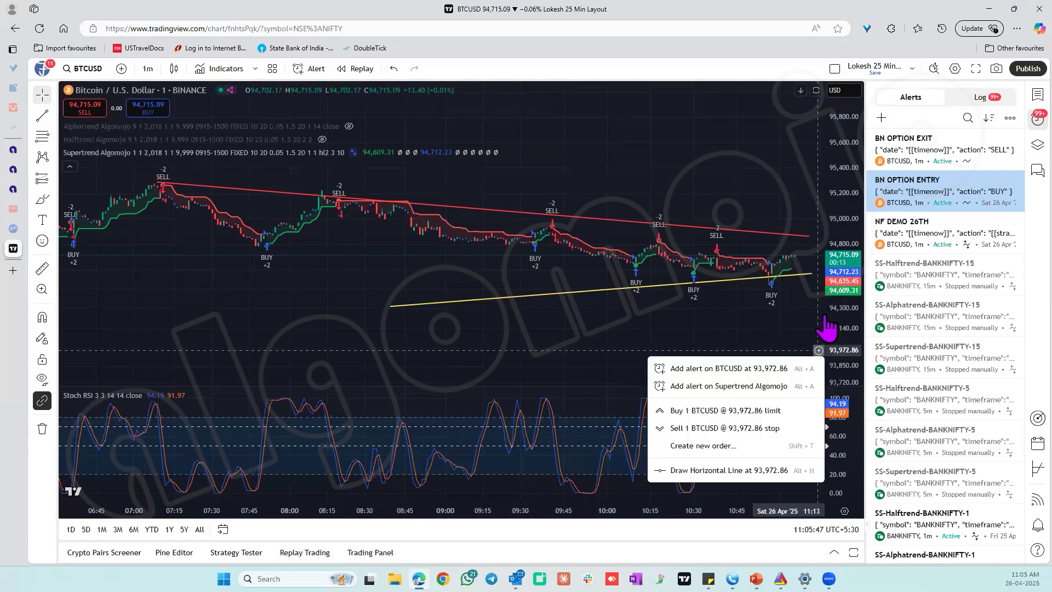
pyautogui.click(799, 340)
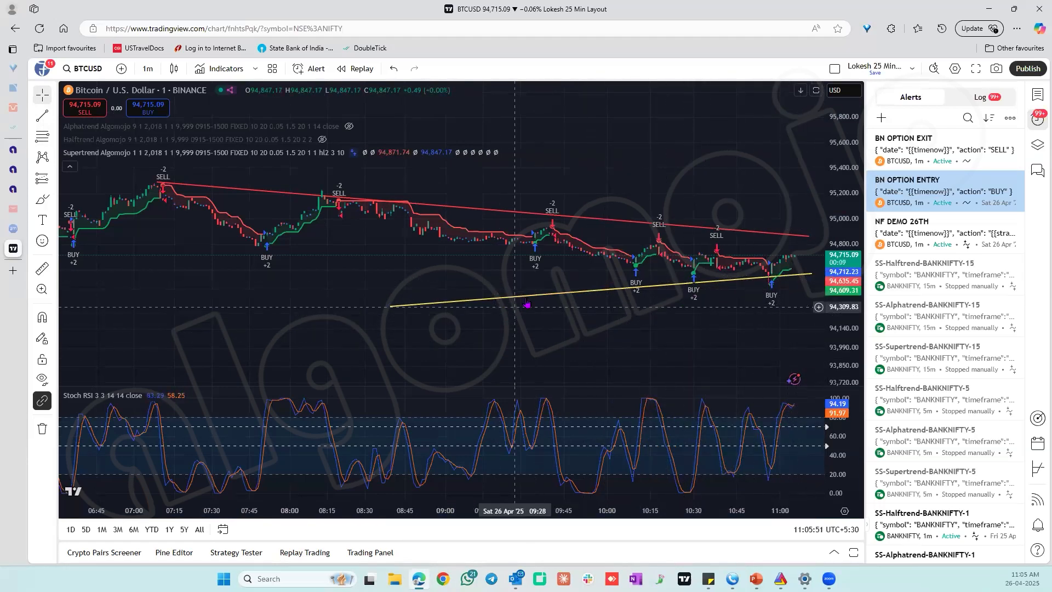
# Try an alert on the yellow trend line with the price condition Crossing Down, select its message text, and cancel the alert.
pyautogui.rightClick(531, 294)
pyautogui.click(543, 286)
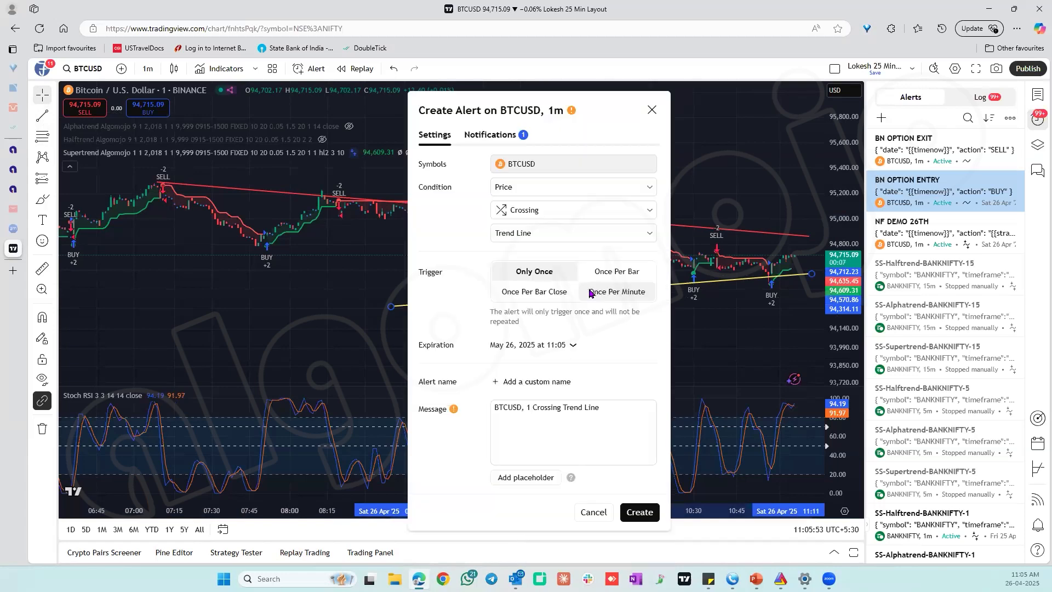
pyautogui.click(591, 217)
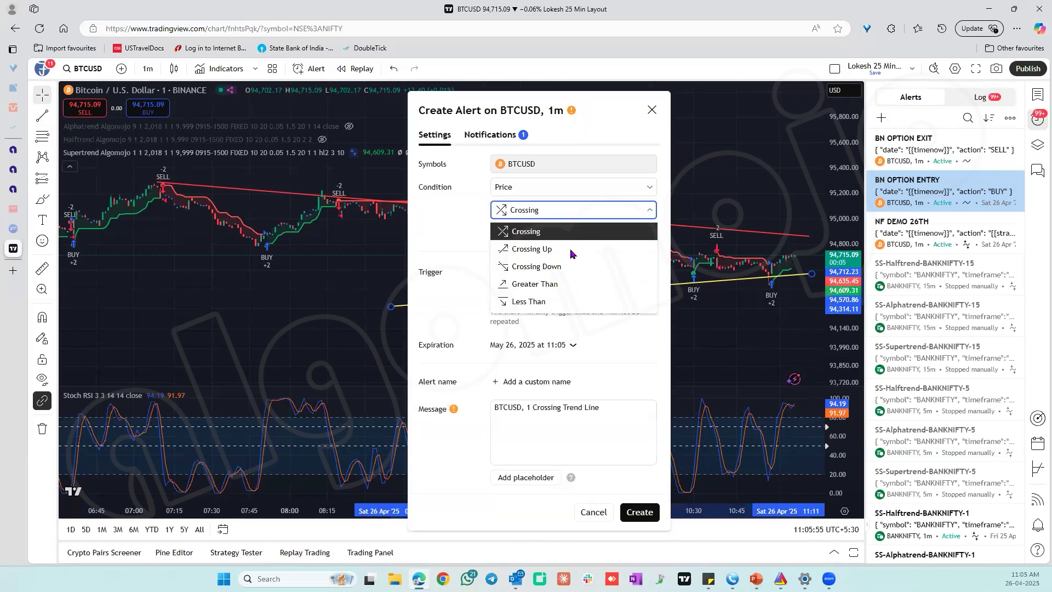
pyautogui.click(553, 266)
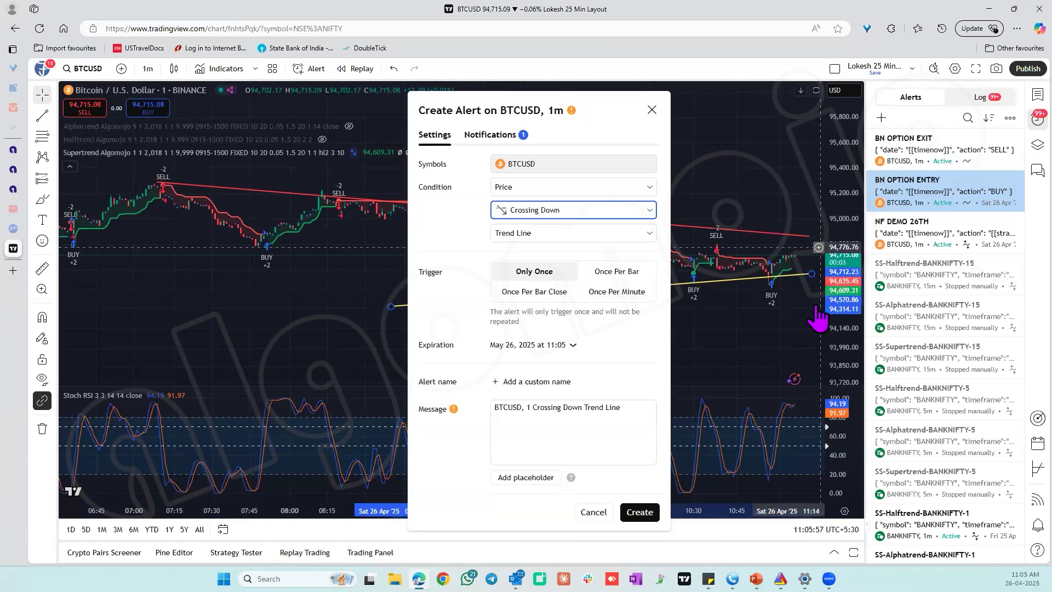
pyautogui.click(589, 409)
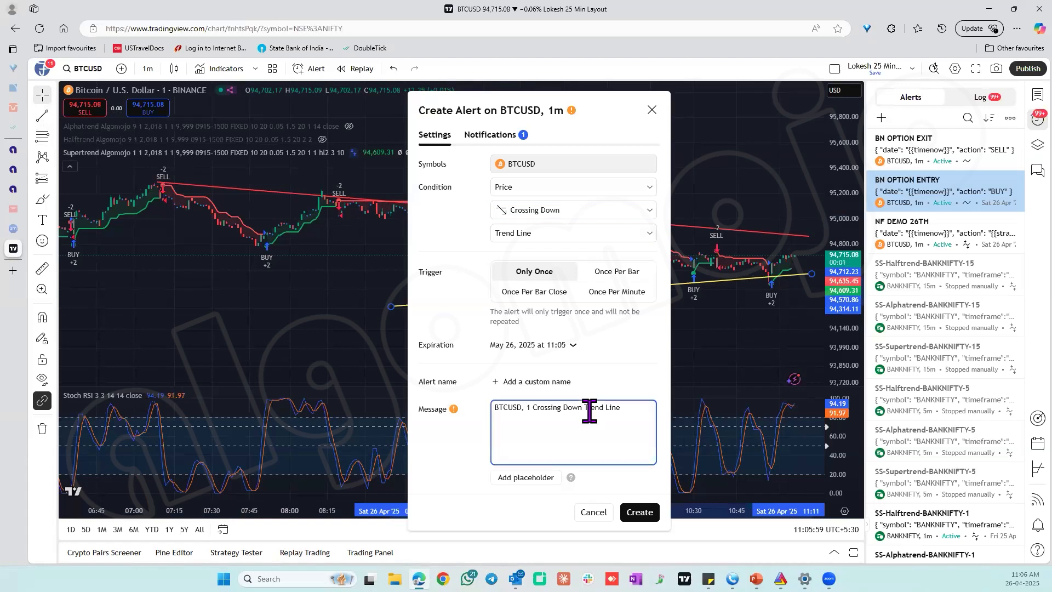
pyautogui.hotkey('ctrl', 'a')
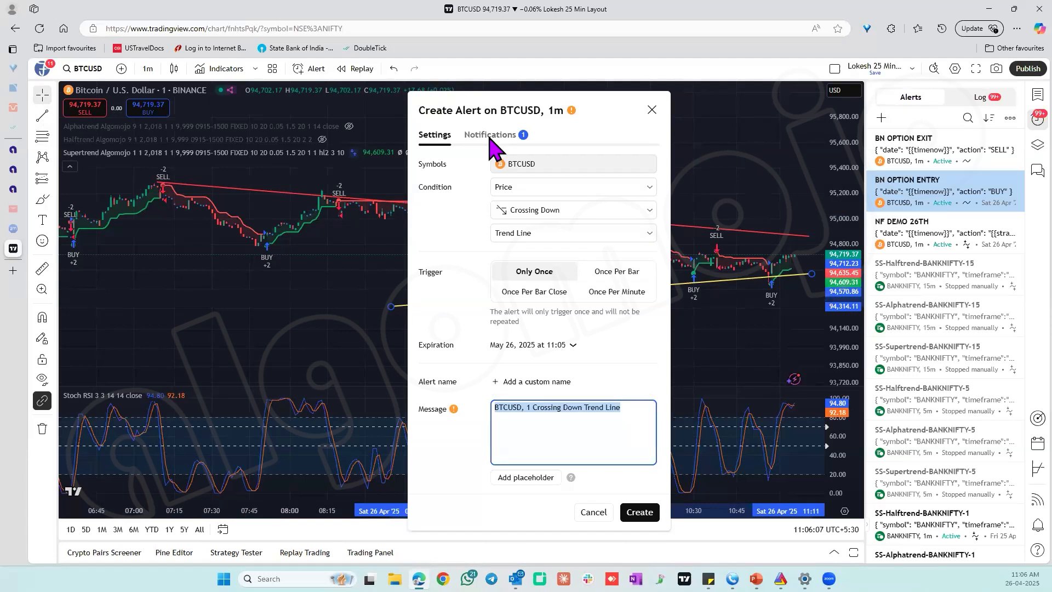
pyautogui.click(589, 509)
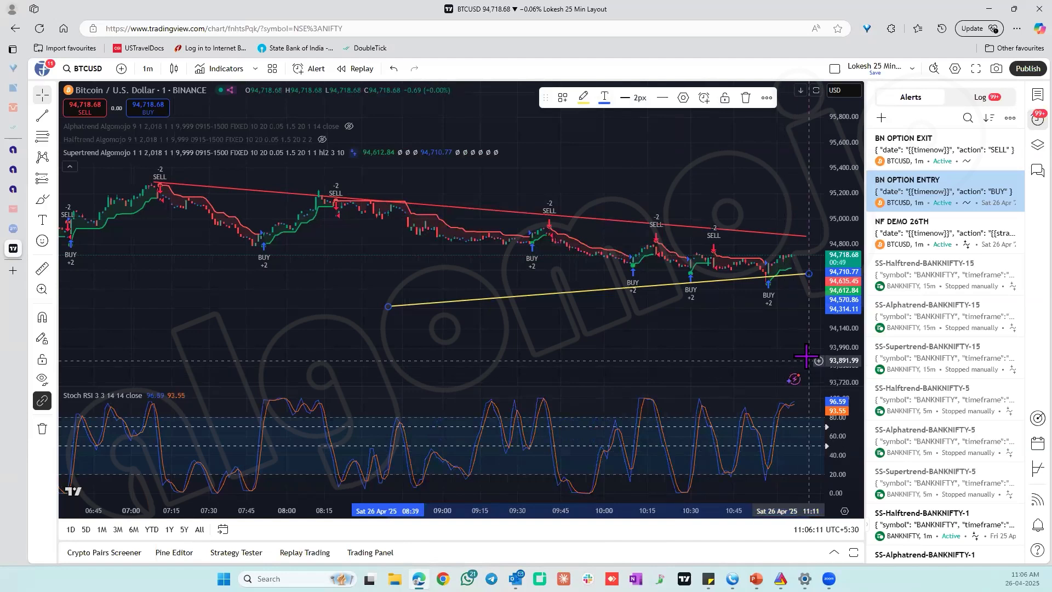
pyautogui.click(806, 356)
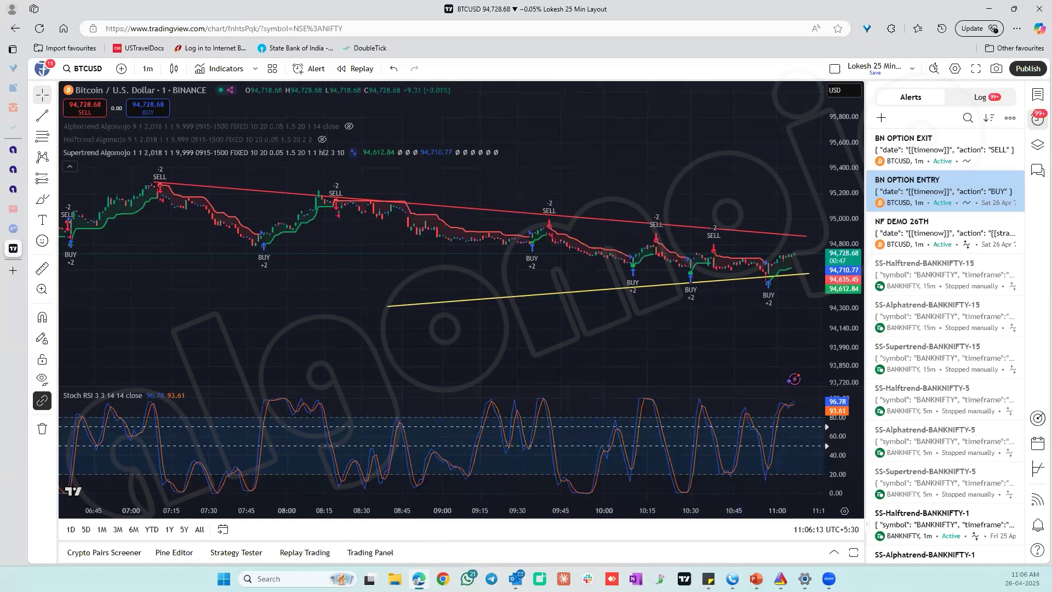
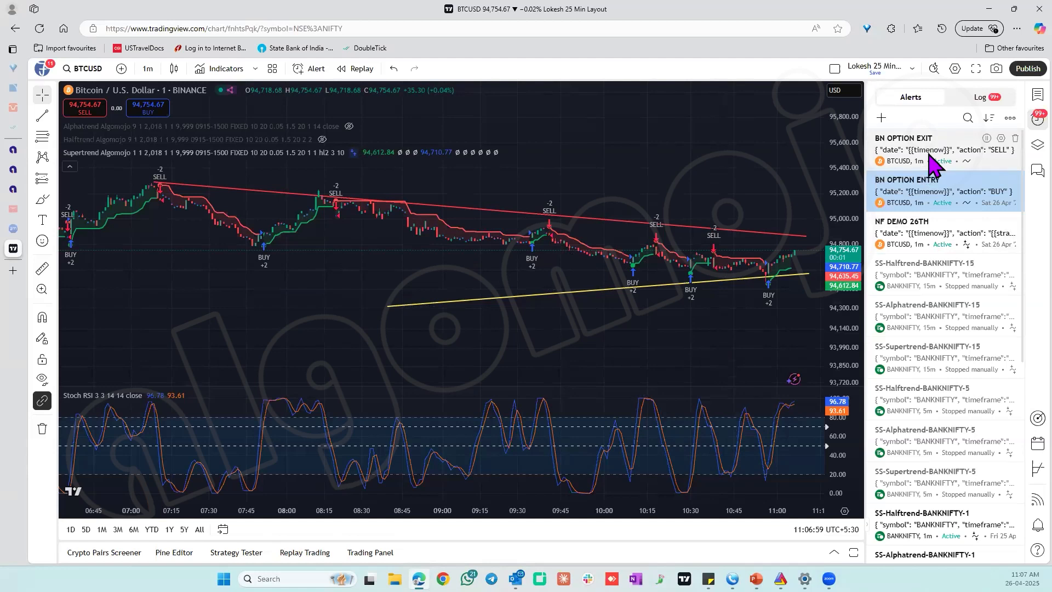
# Draw a horizontal line across the BTCUSD chart at about 95,289, near the 07:07 price peak.
pyautogui.moveTo(931, 159)
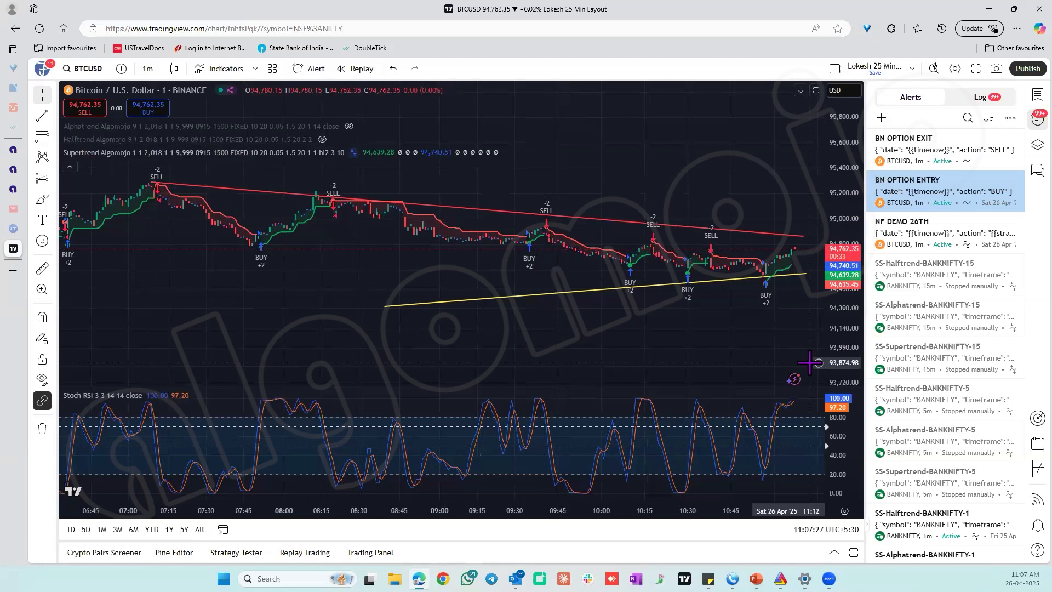
pyautogui.click(54, 121)
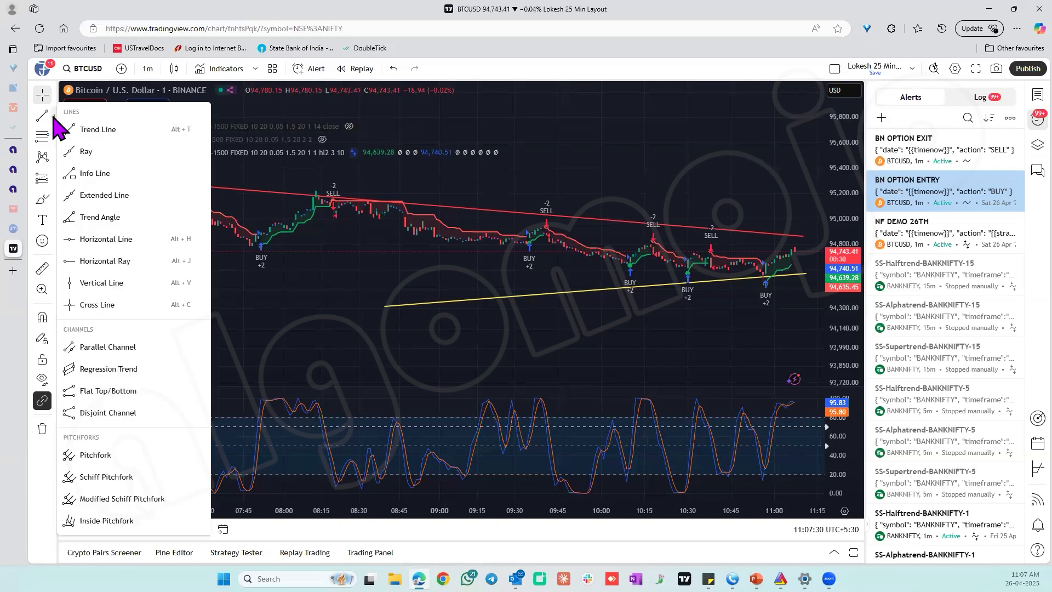
pyautogui.click(106, 239)
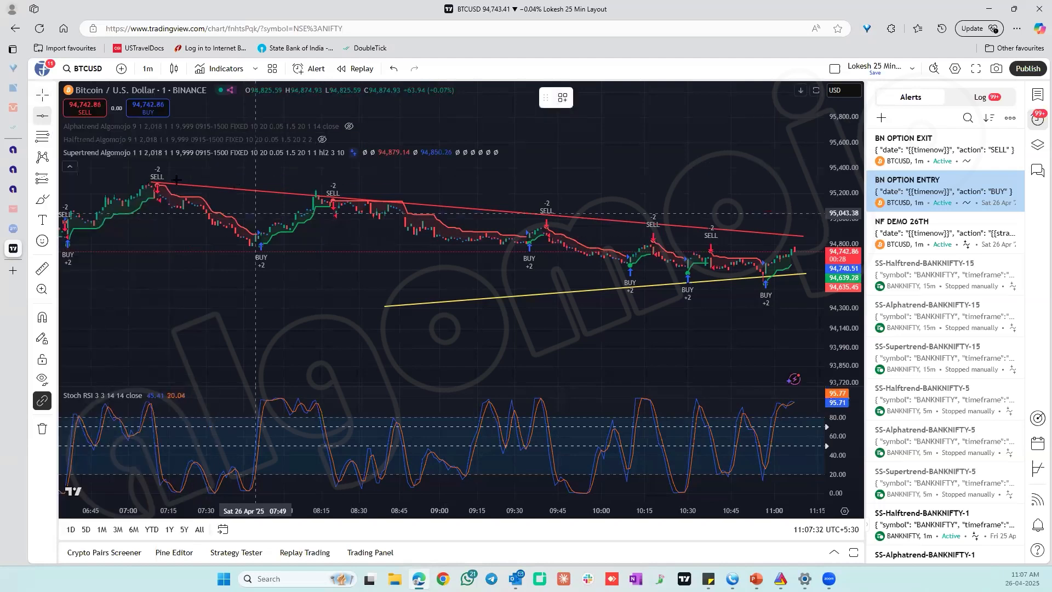
pyautogui.click(149, 182)
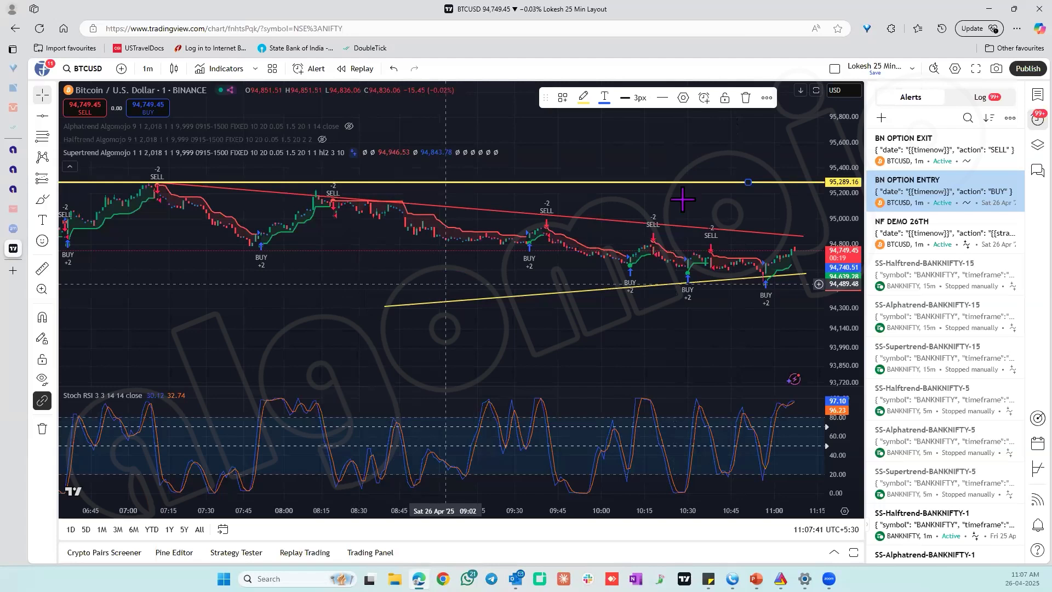
# Start an alert on the horizontal line with the price condition Crossing Up, and clear its default message.
pyautogui.rightClick(702, 183)
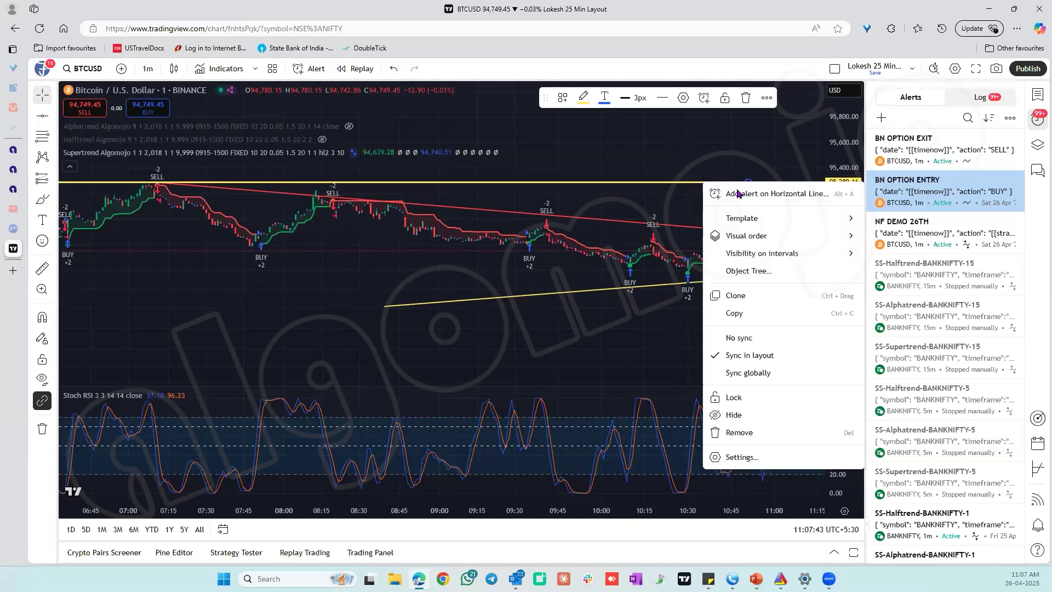
pyautogui.click(736, 193)
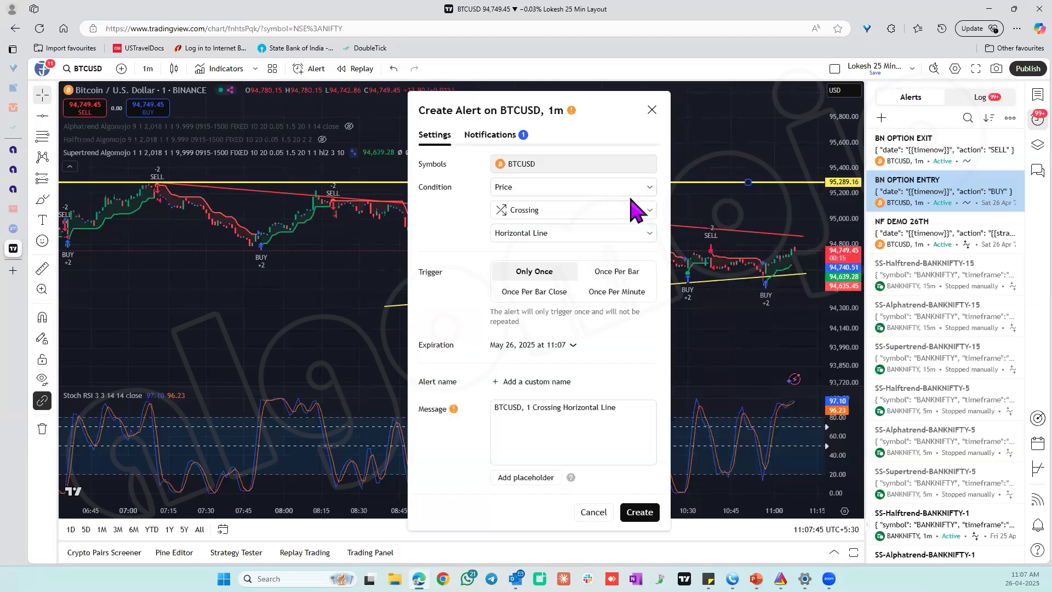
pyautogui.click(629, 214)
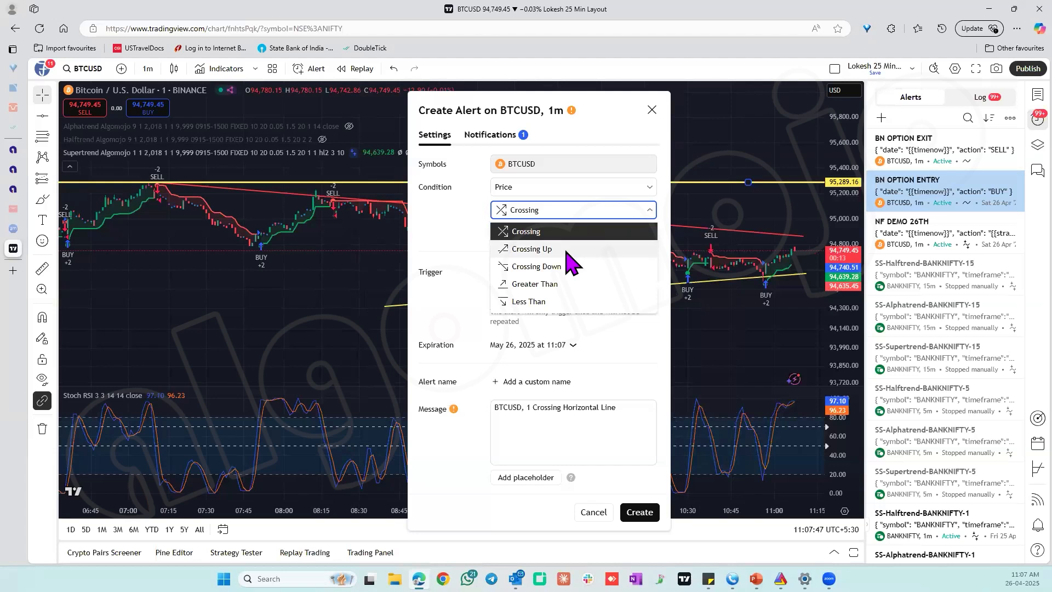
pyautogui.click(576, 246)
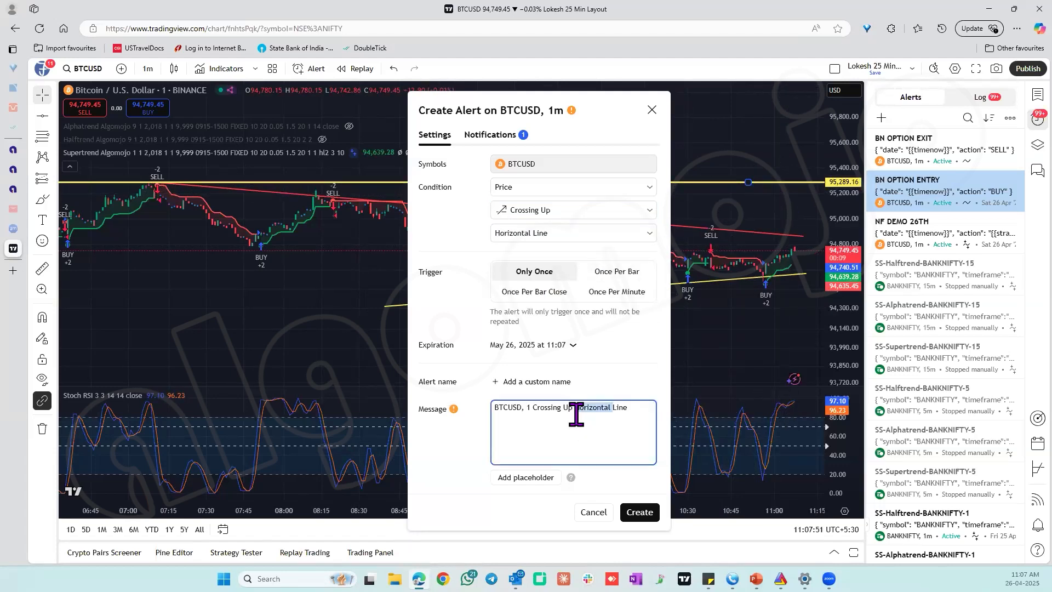
pyautogui.tripleClick(576, 415)
pyautogui.press('BackSpace')
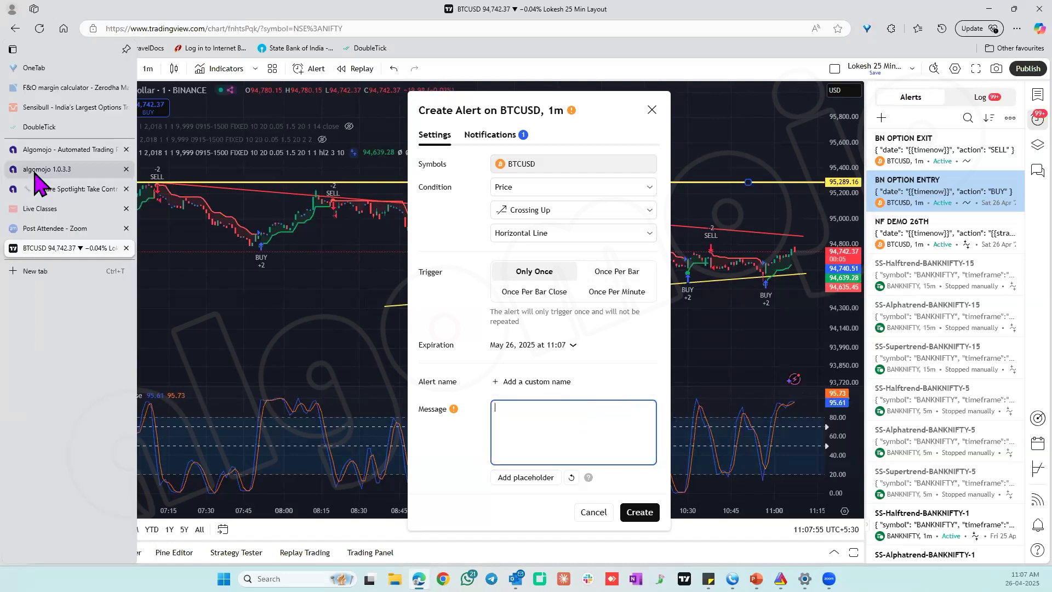
# Switch to Algomojo, view the BN OPTIONS IND strategy, and copy its TradingView indicator message for the SELL action.
pyautogui.click(34, 173)
pyautogui.moveTo(40, 208)
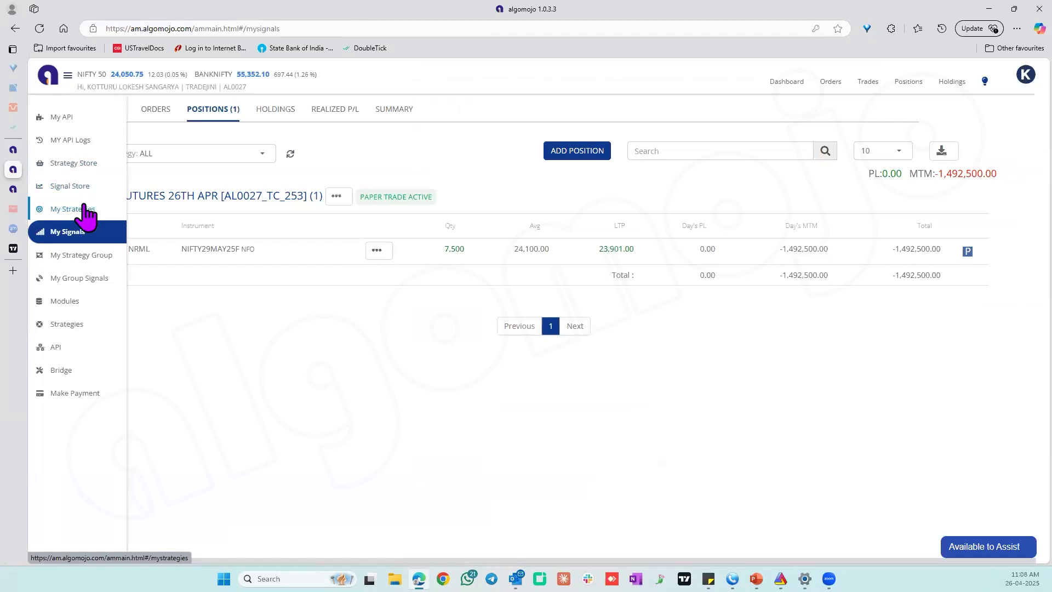
pyautogui.click(82, 209)
pyautogui.click(790, 194)
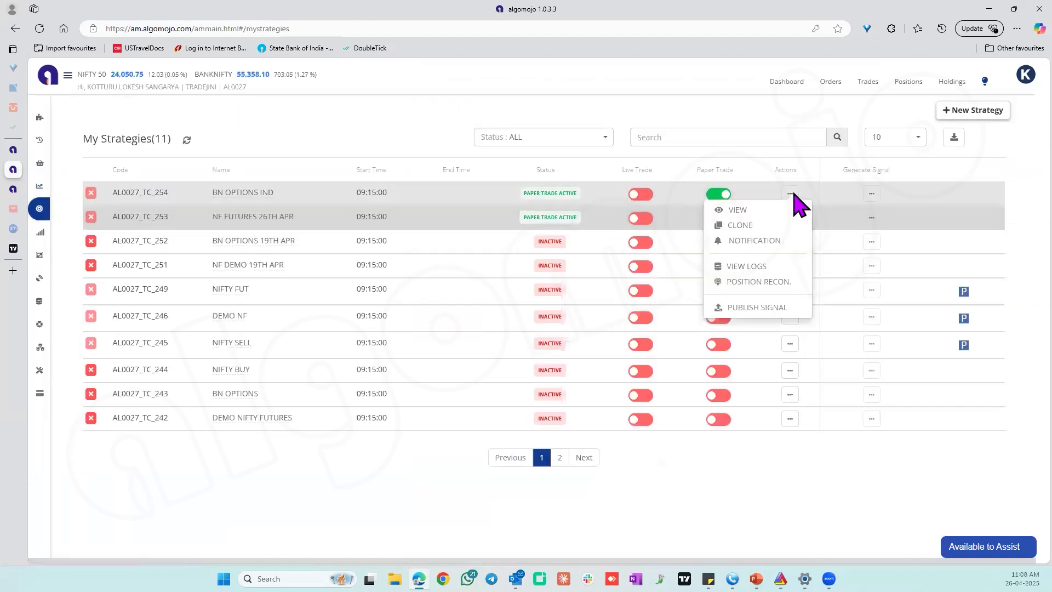
pyautogui.click(762, 210)
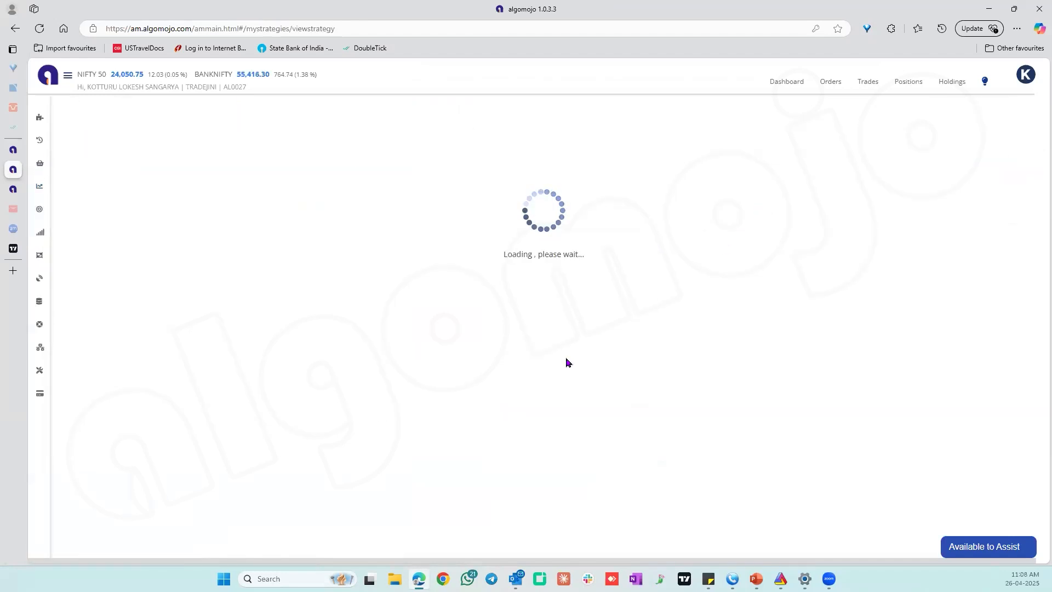
pyautogui.scroll(-5, 895, 364)
pyautogui.scroll(-7, 895, 364)
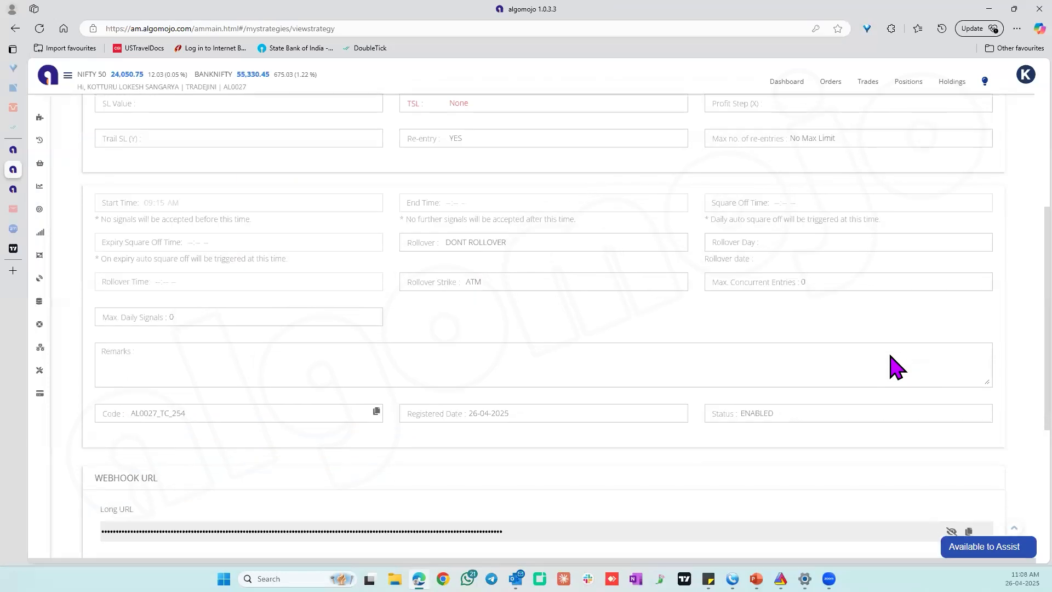
pyautogui.click(289, 366)
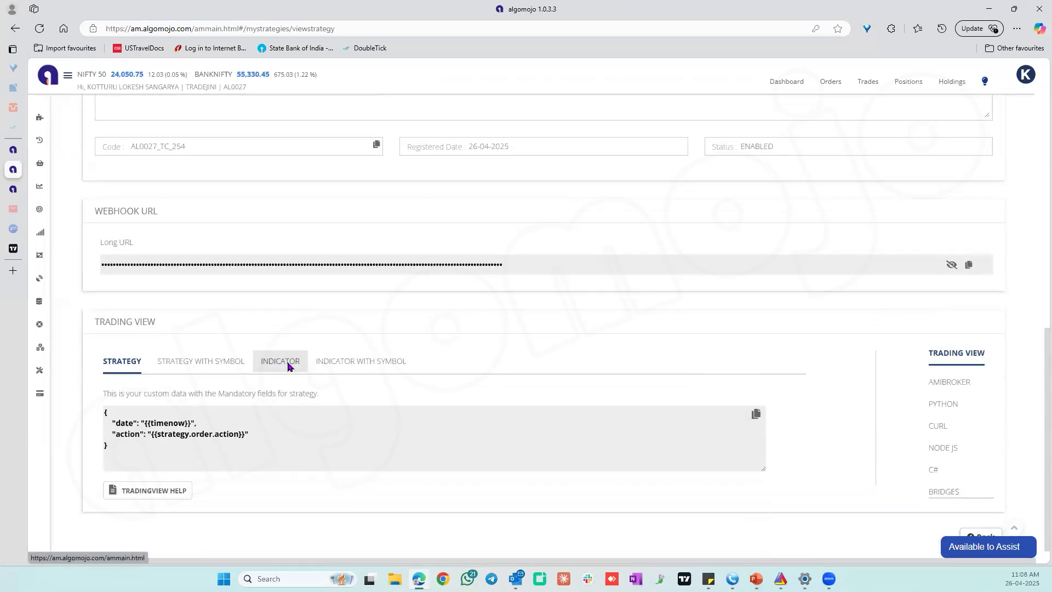
pyautogui.click(756, 413)
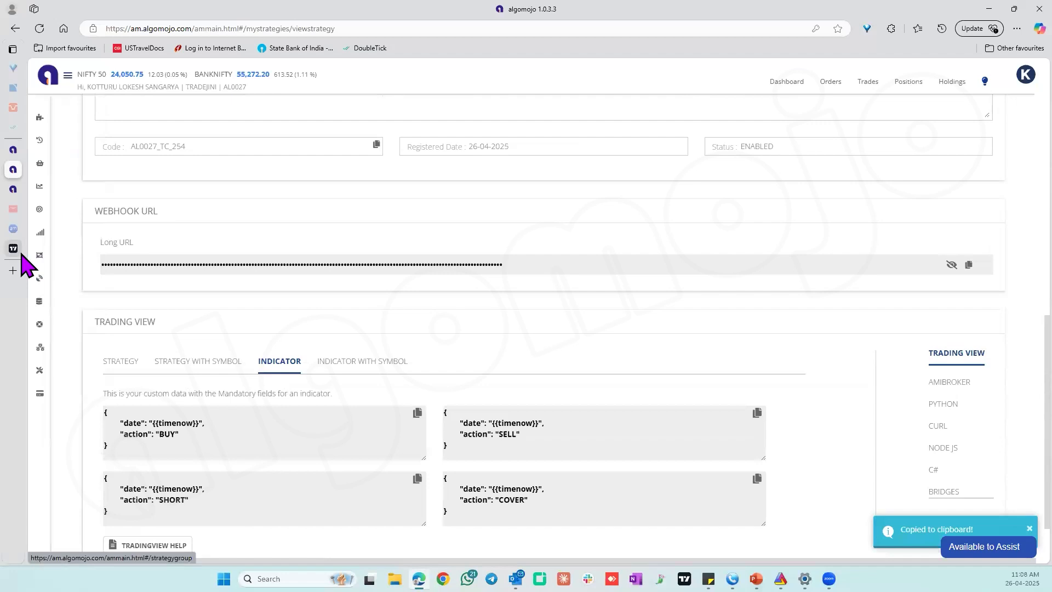
# Switch back to TradingView, paste the SELL message into the alert, and review its webhook URL.
pyautogui.click(20, 252)
pyautogui.hotkey('ctrl', 'v')
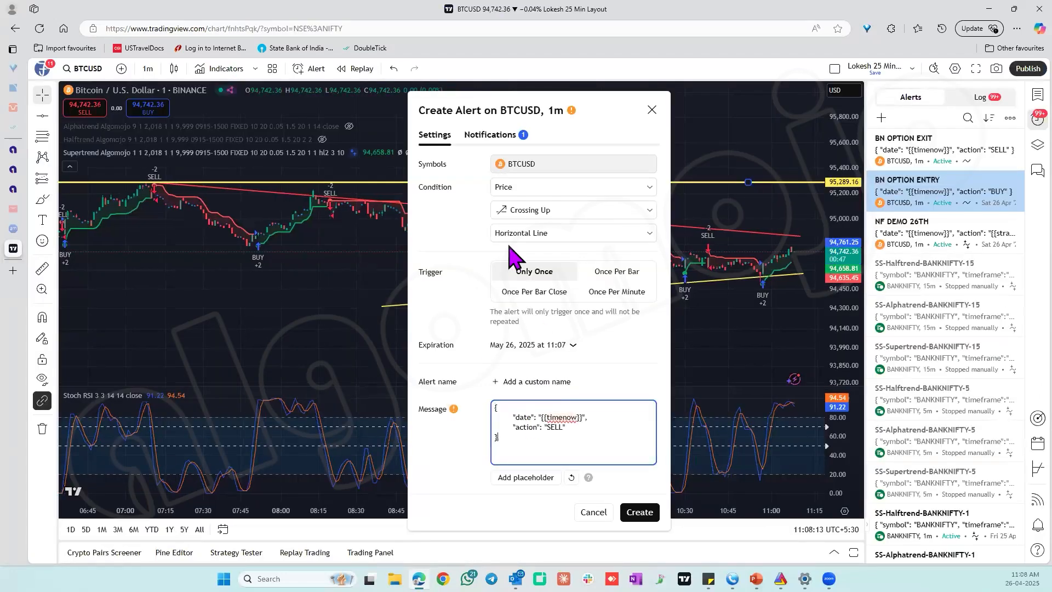
pyautogui.click(506, 137)
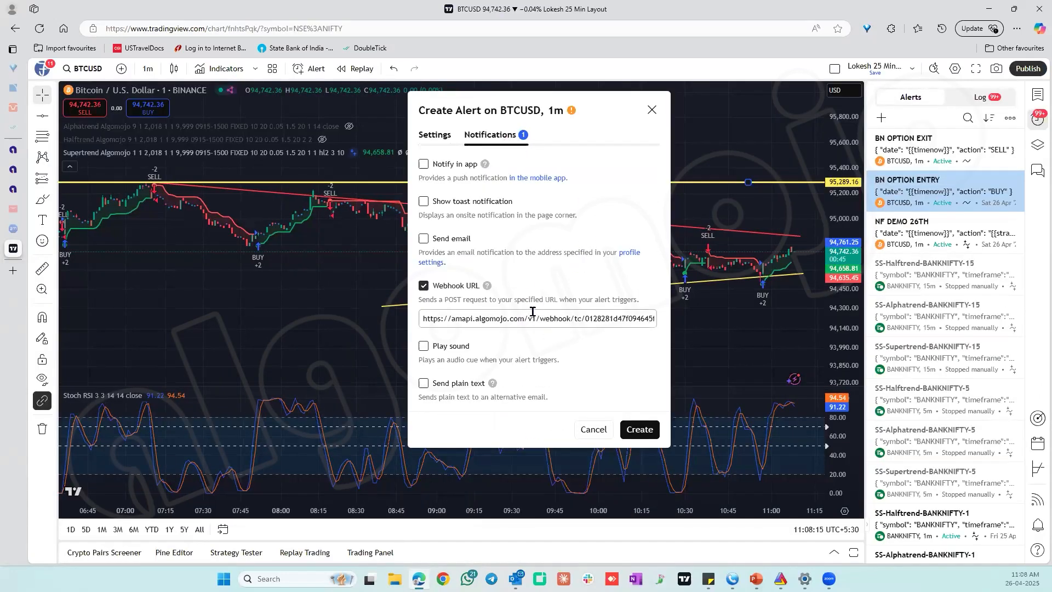
pyautogui.click(532, 318)
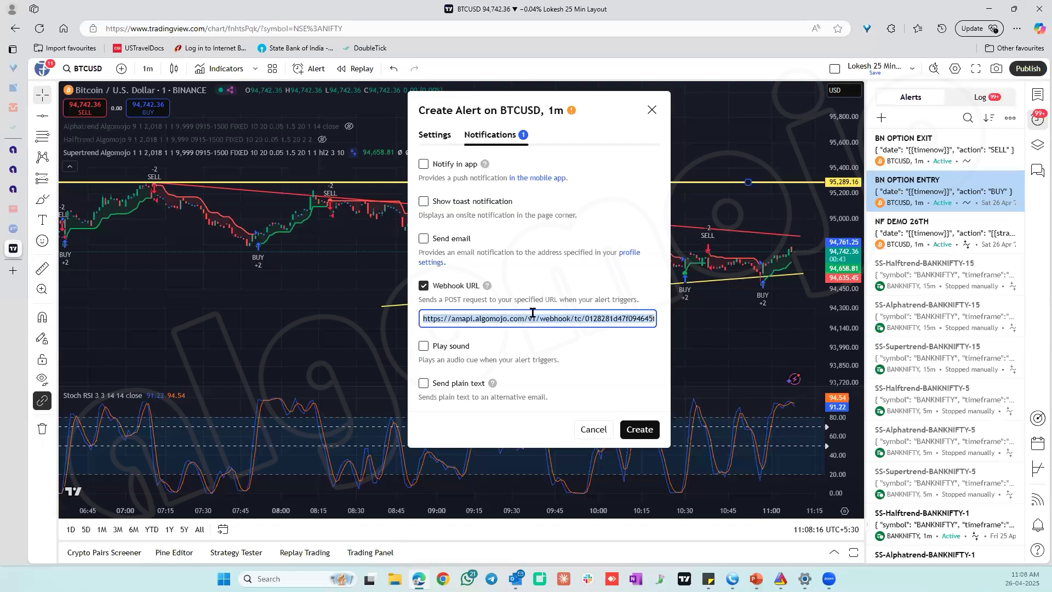
pyautogui.click(434, 135)
# Name the alert SELL ENTRY LEVEL and create it.
pyautogui.click(549, 383)
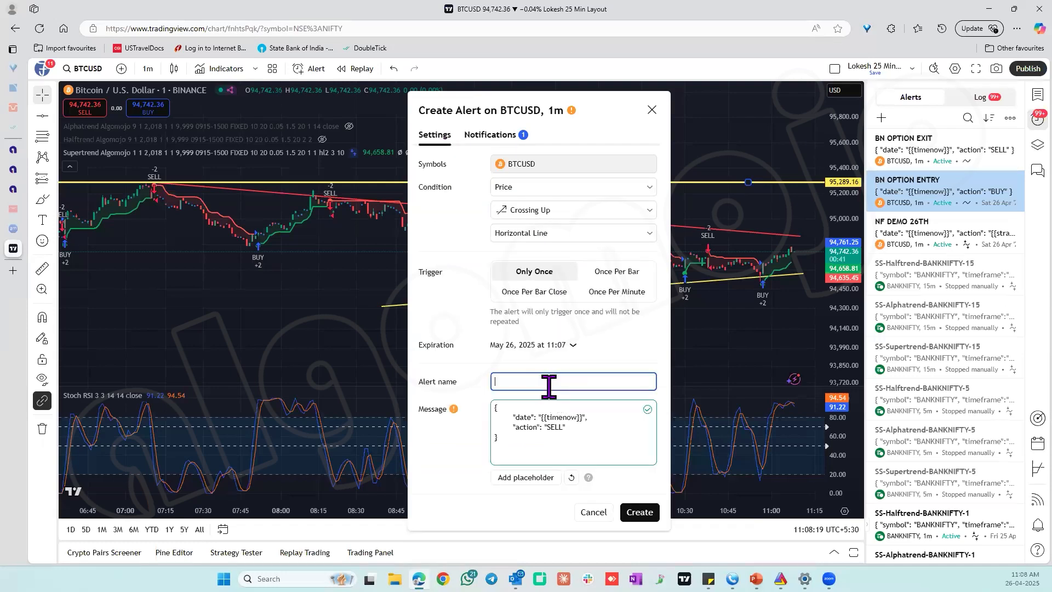
pyautogui.write('SELL ENTRY LEVEL')
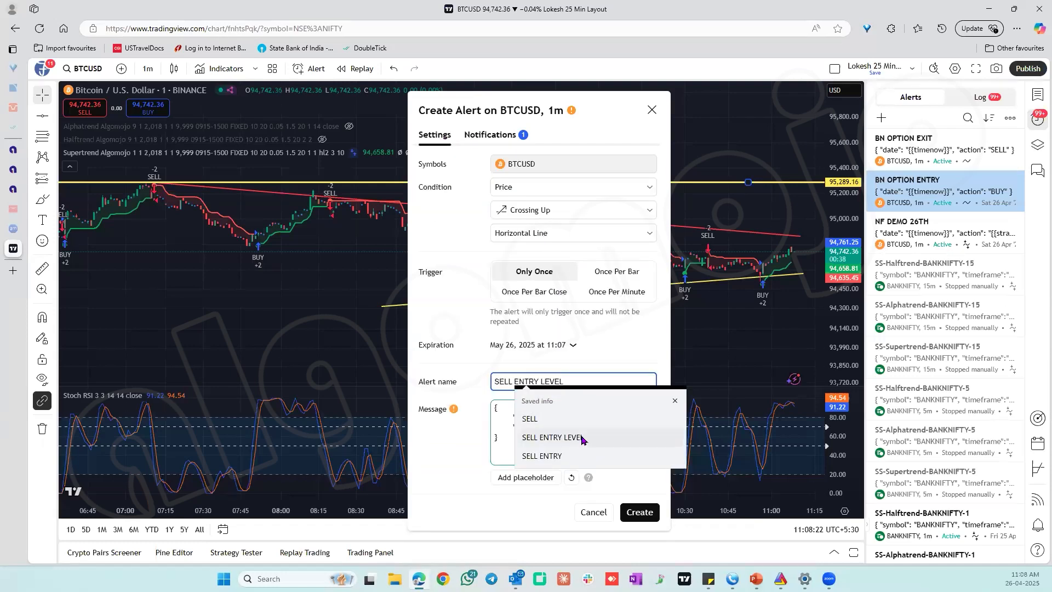
pyautogui.click(557, 439)
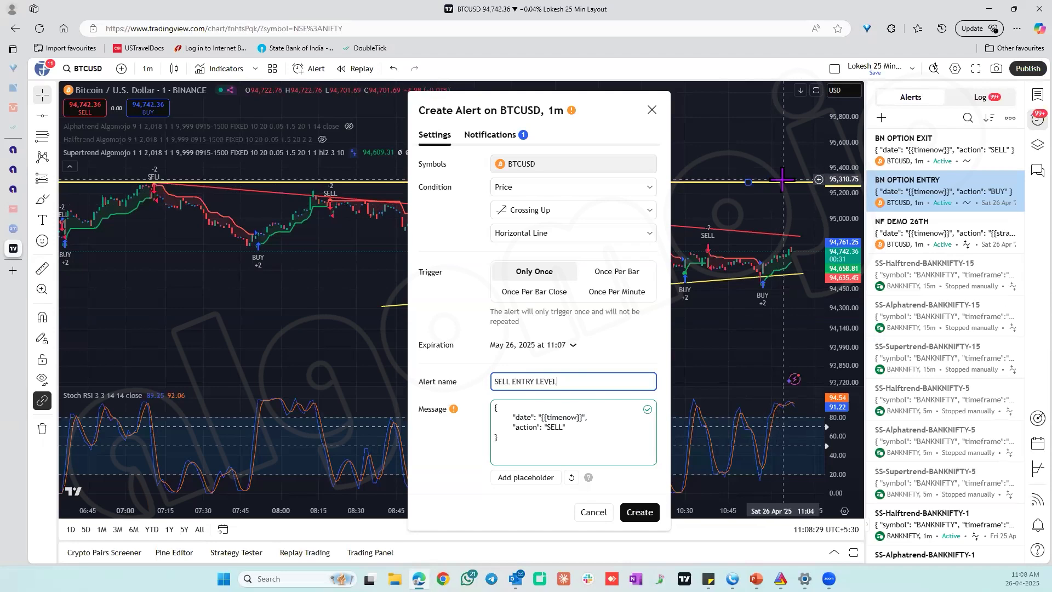
pyautogui.click(634, 512)
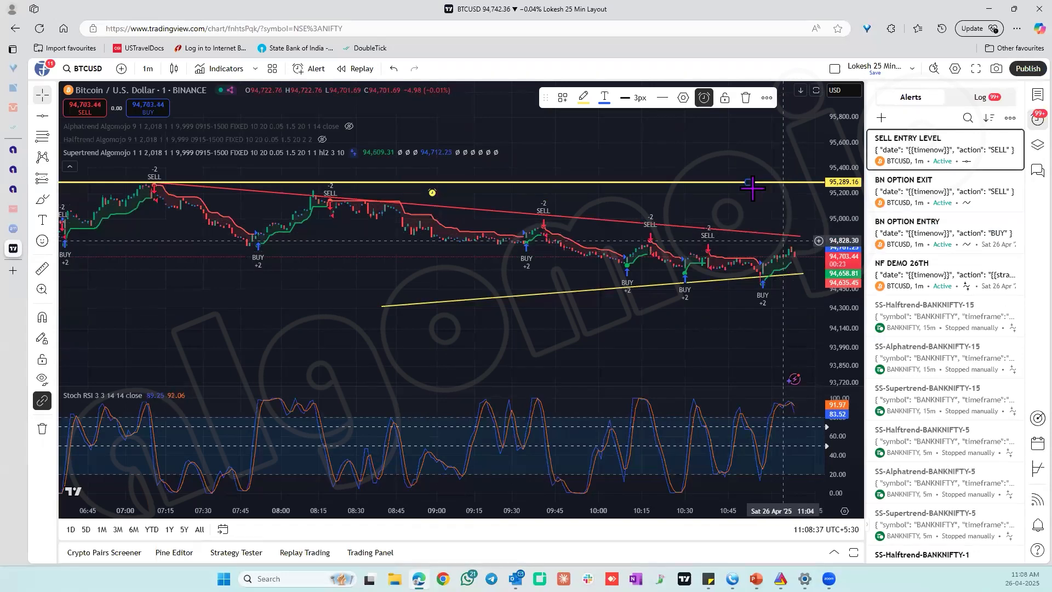
# Move the horizontal line down to about 94,970, and raise it to about 95,406.
pyautogui.moveTo(748, 182); pyautogui.dragTo(749, 223)
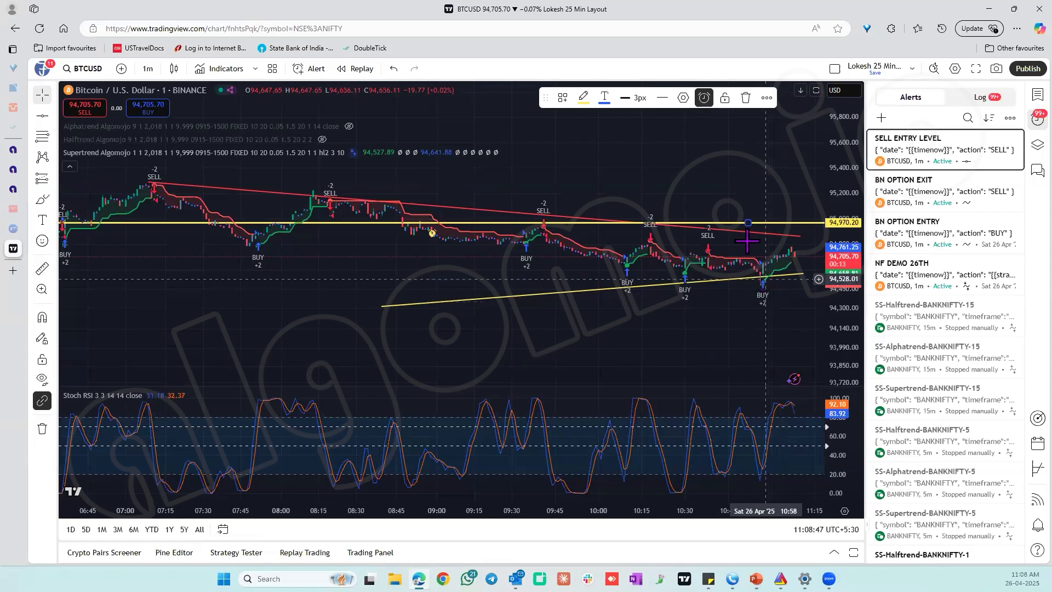
pyautogui.moveTo(748, 211); pyautogui.dragTo(753, 151)
pyautogui.moveTo(837, 184); pyautogui.dragTo(798, 170)
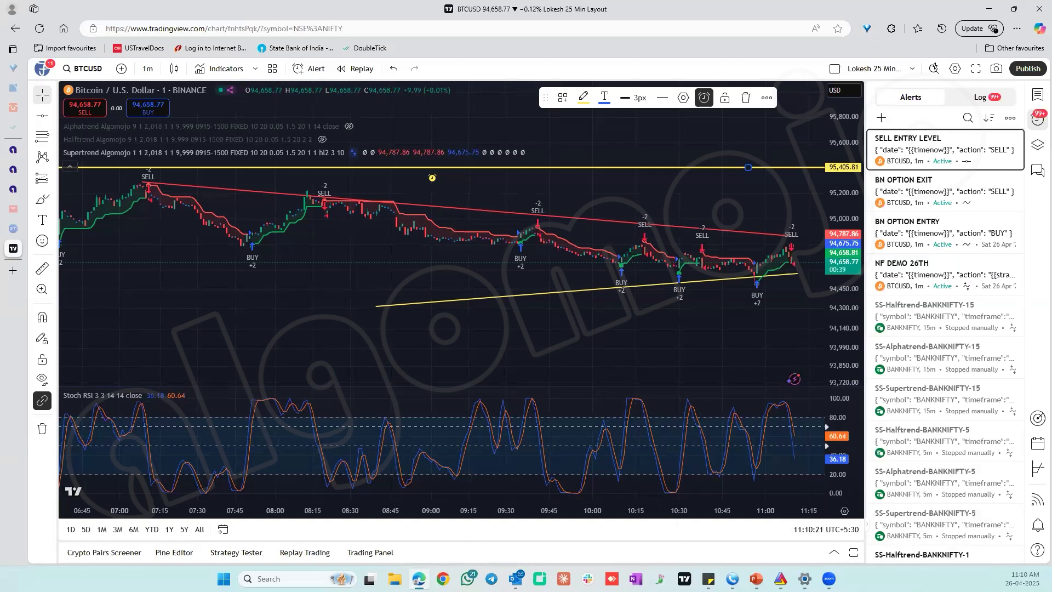
pyautogui.hotkey('alt', 'Tab')
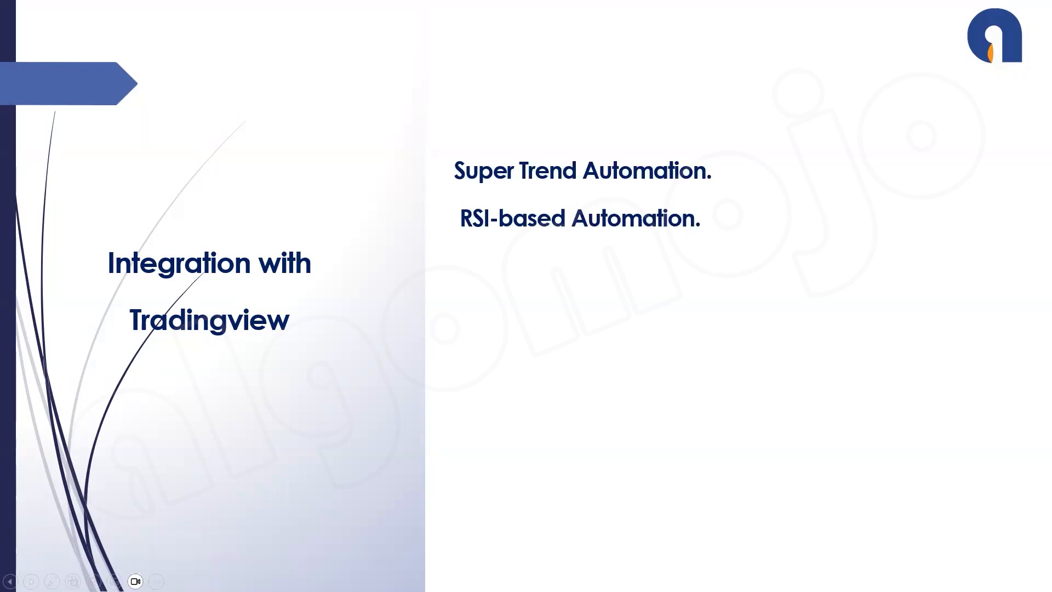
pyautogui.press('Right')
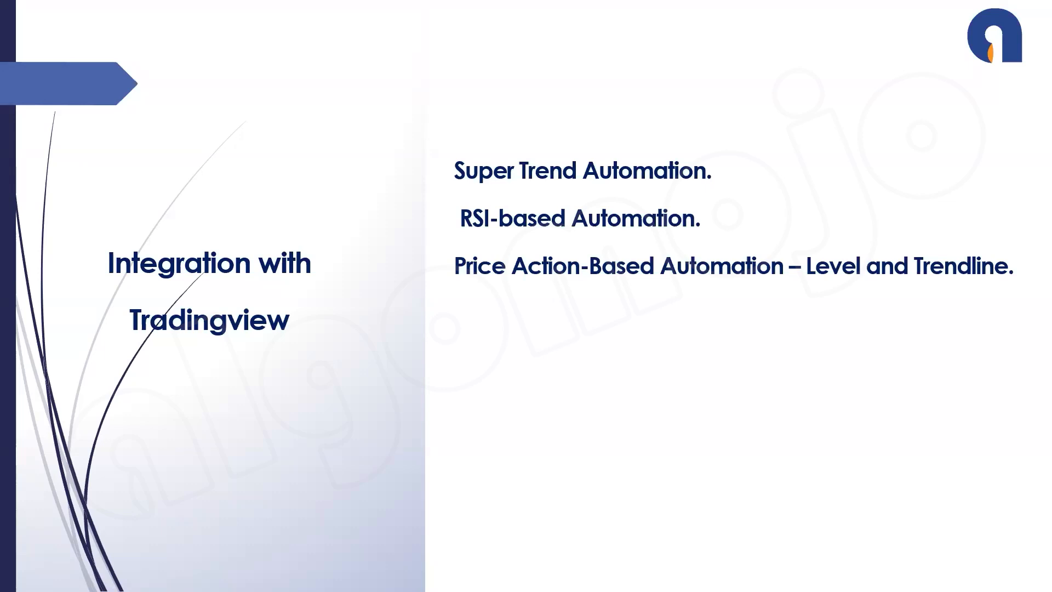
pyautogui.press('Right')
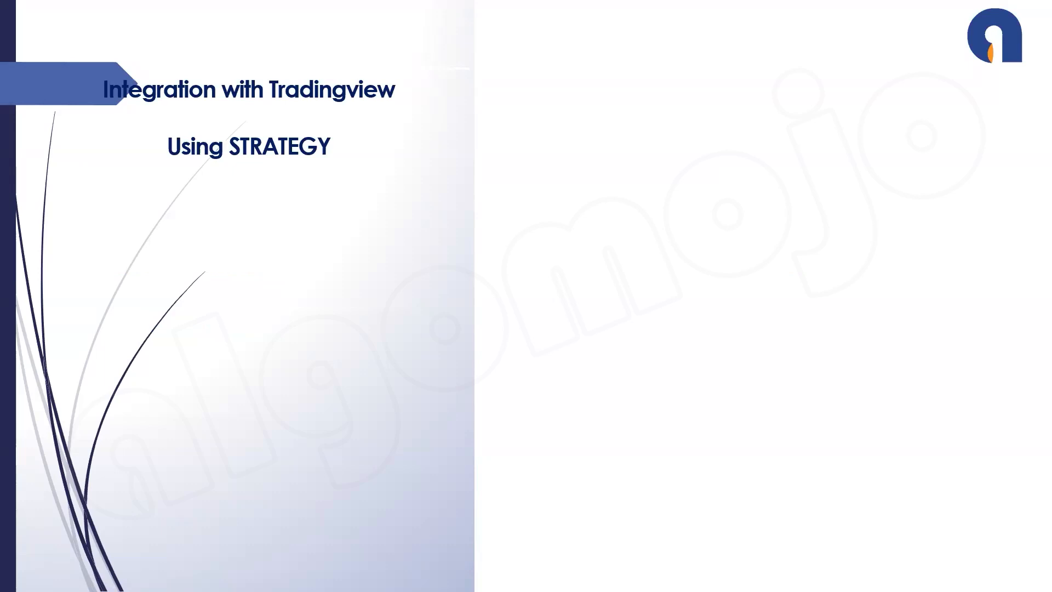
pyautogui.press('Right')
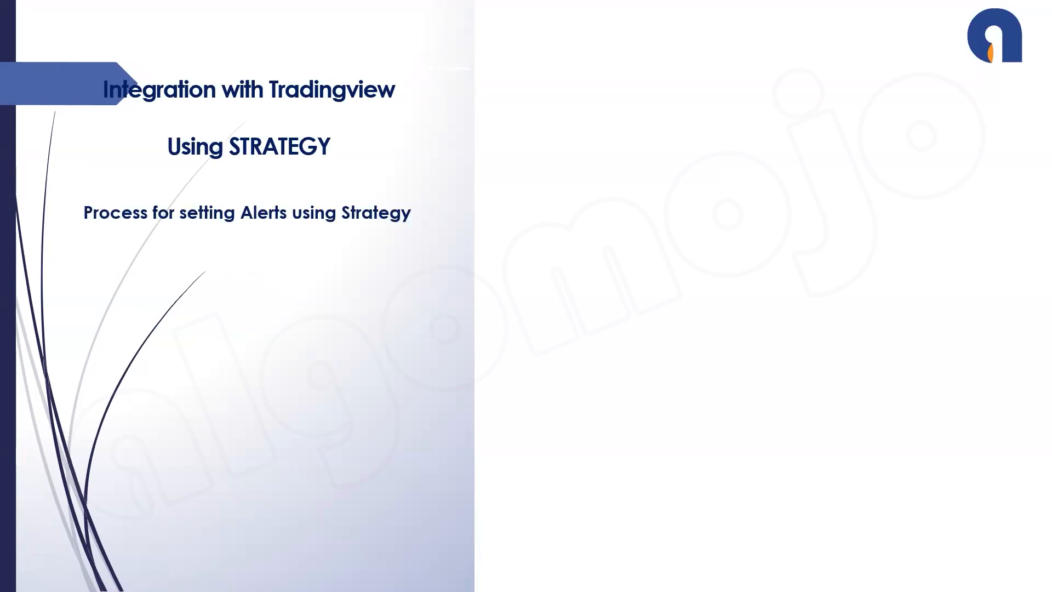
pyautogui.press('Right')
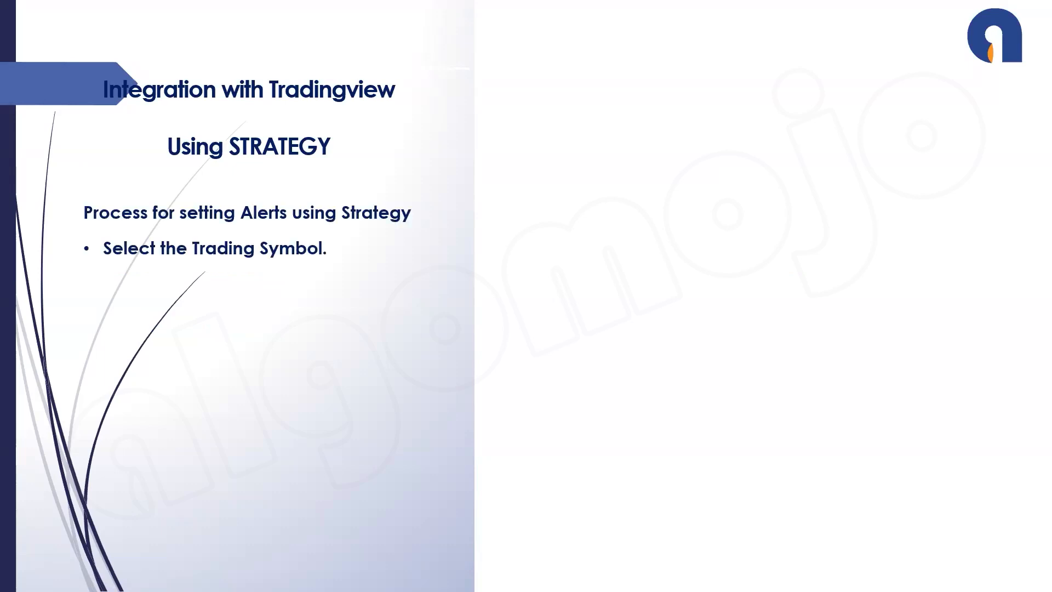
pyautogui.press('Right')
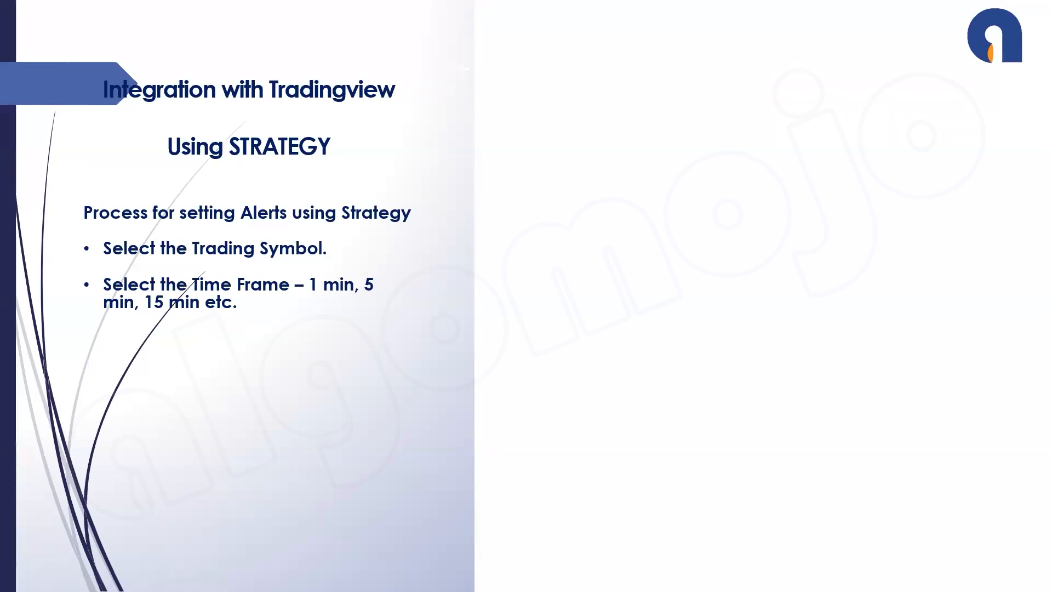
pyautogui.press('Right')
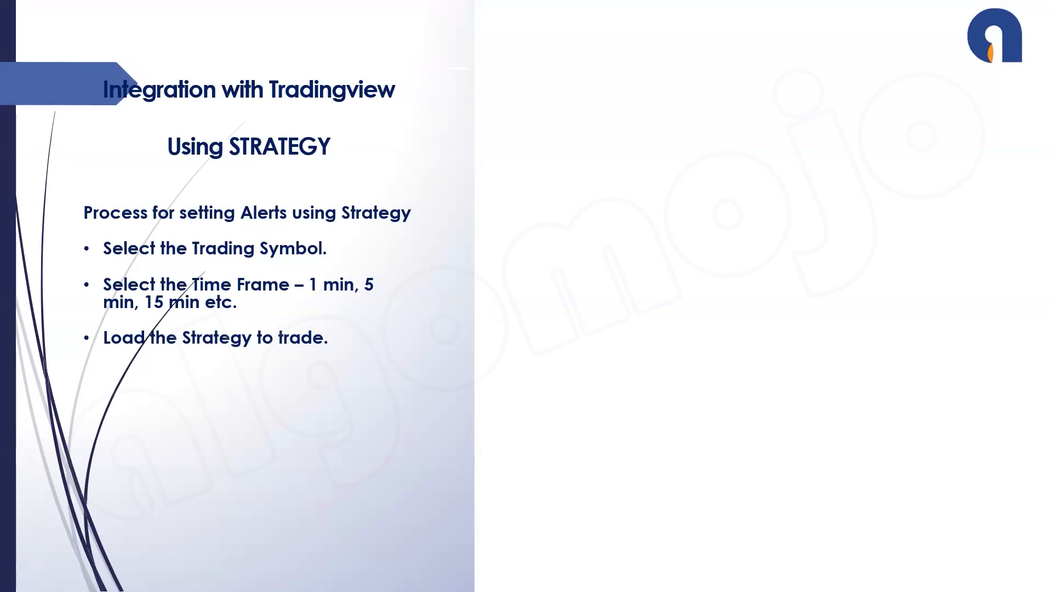
pyautogui.press('Right')
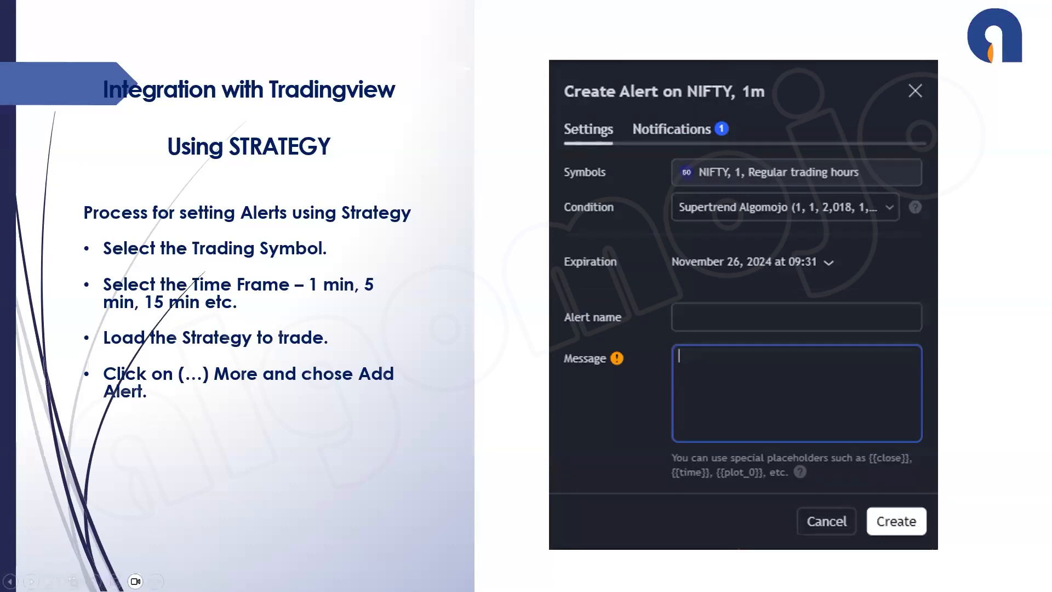
pyautogui.press('Right')
pyautogui.press('Right')
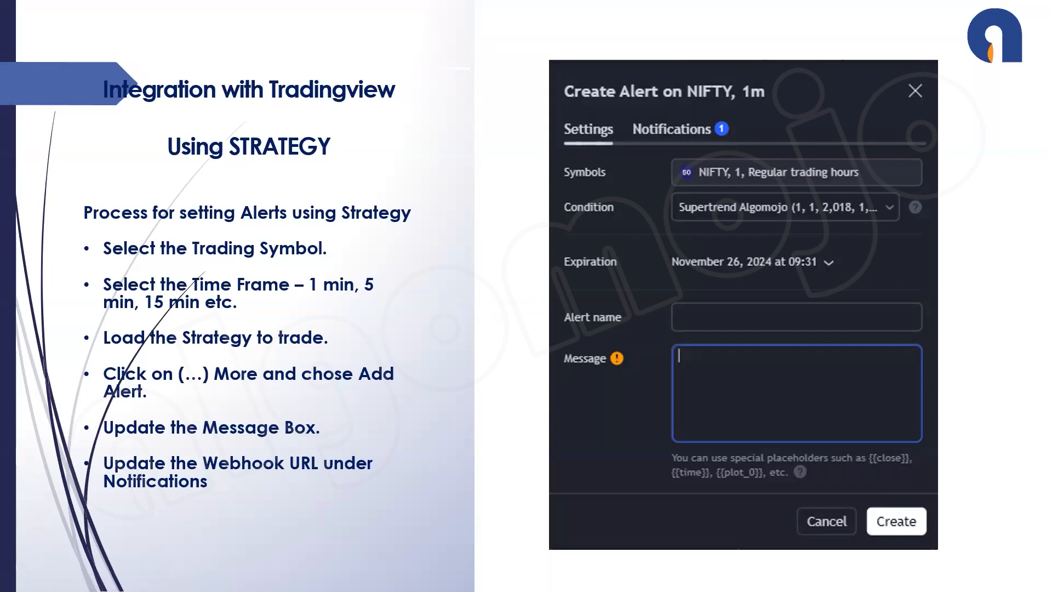
pyautogui.press('Right')
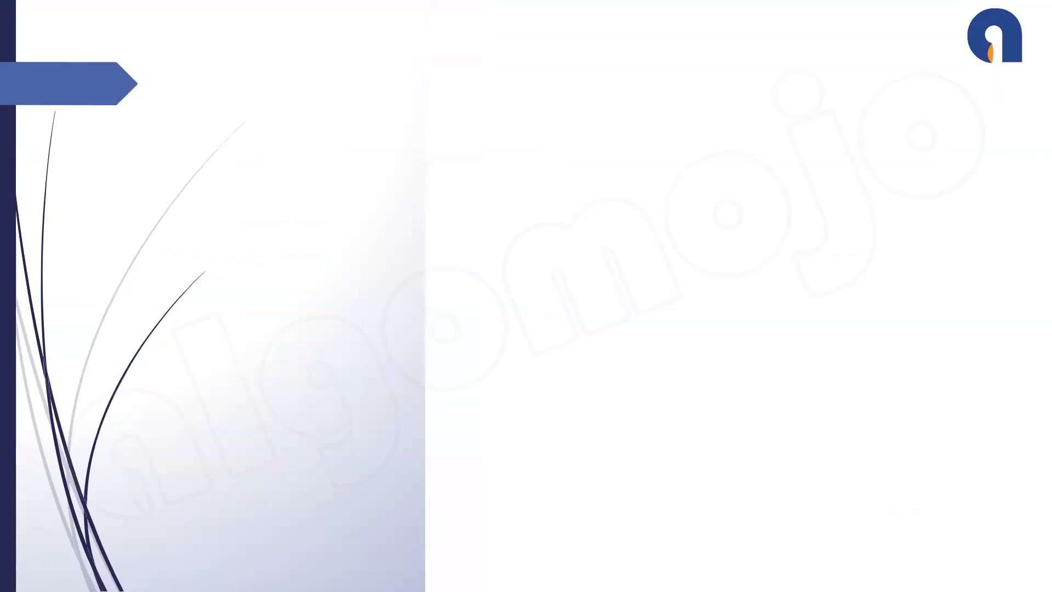